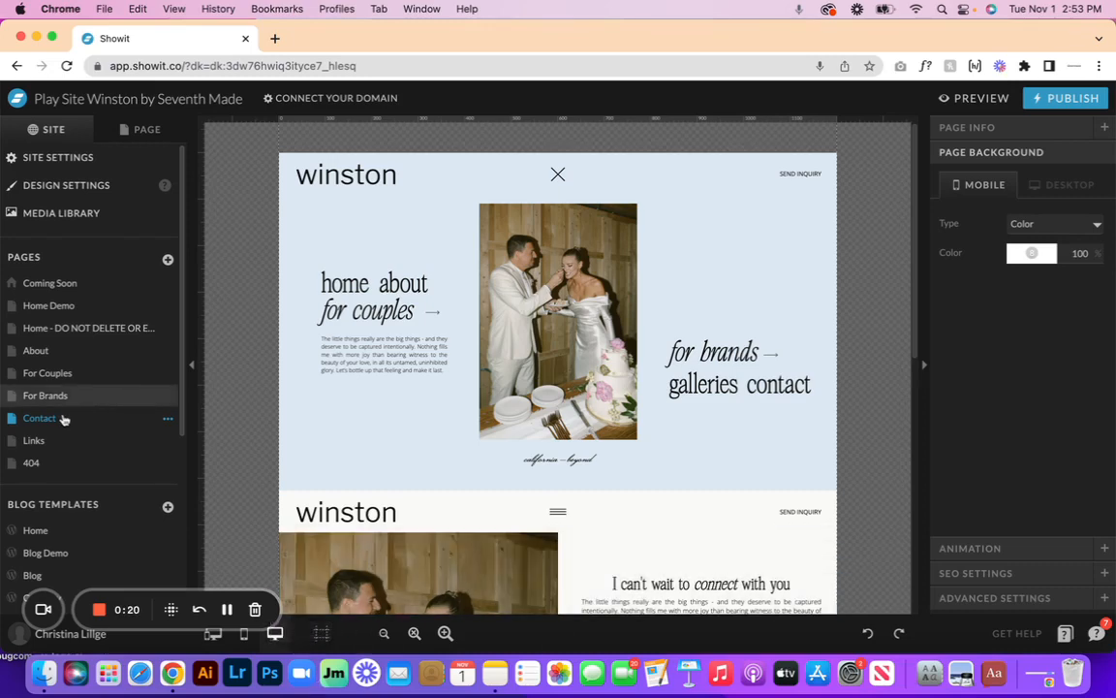
- List the Contact page's canvases: Open Menu, Main Menu, Contact Form and Footer
click(162, 132)
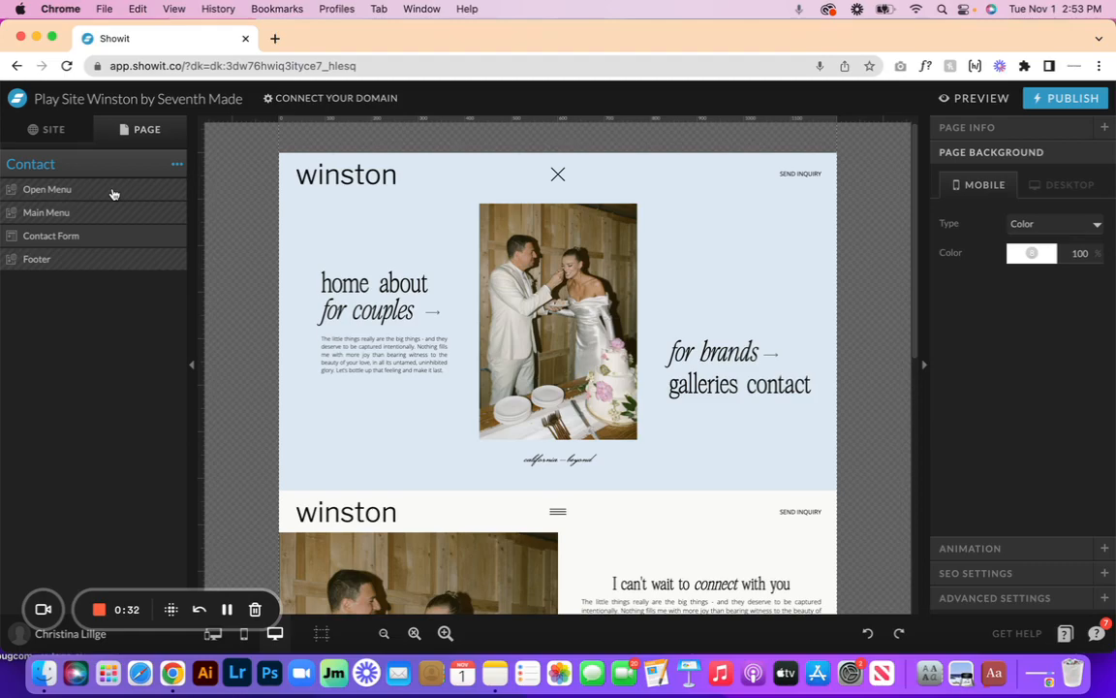
- Expand the Contact Form canvas, preview its thank-you View 2, then return to View 1
click(108, 236)
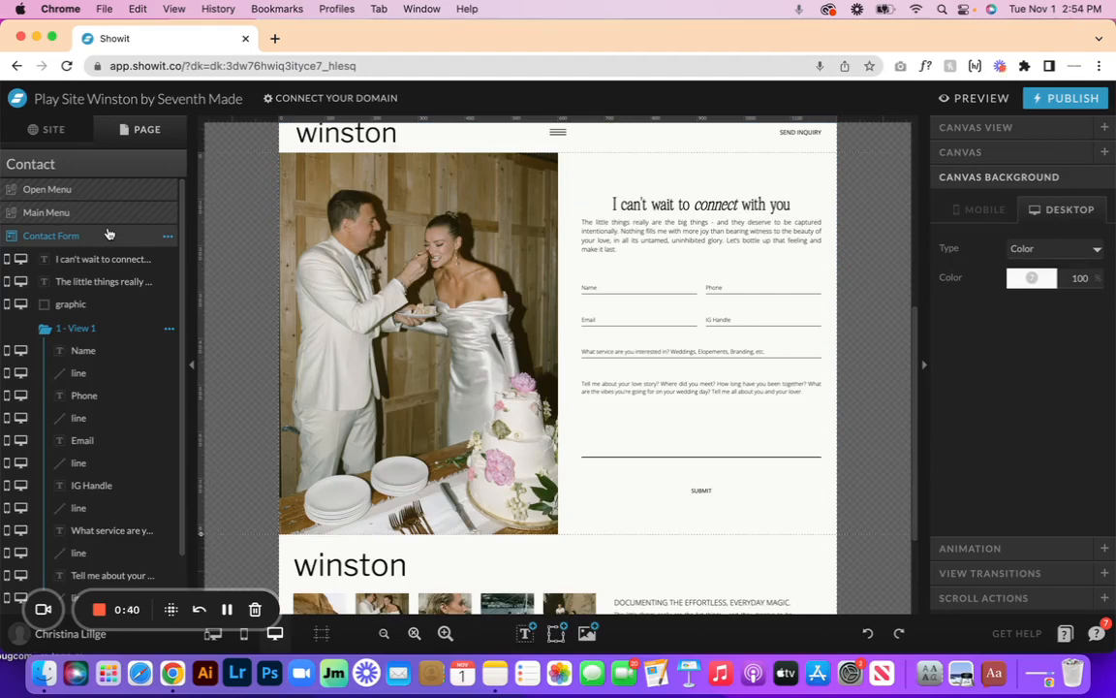
click(37, 327)
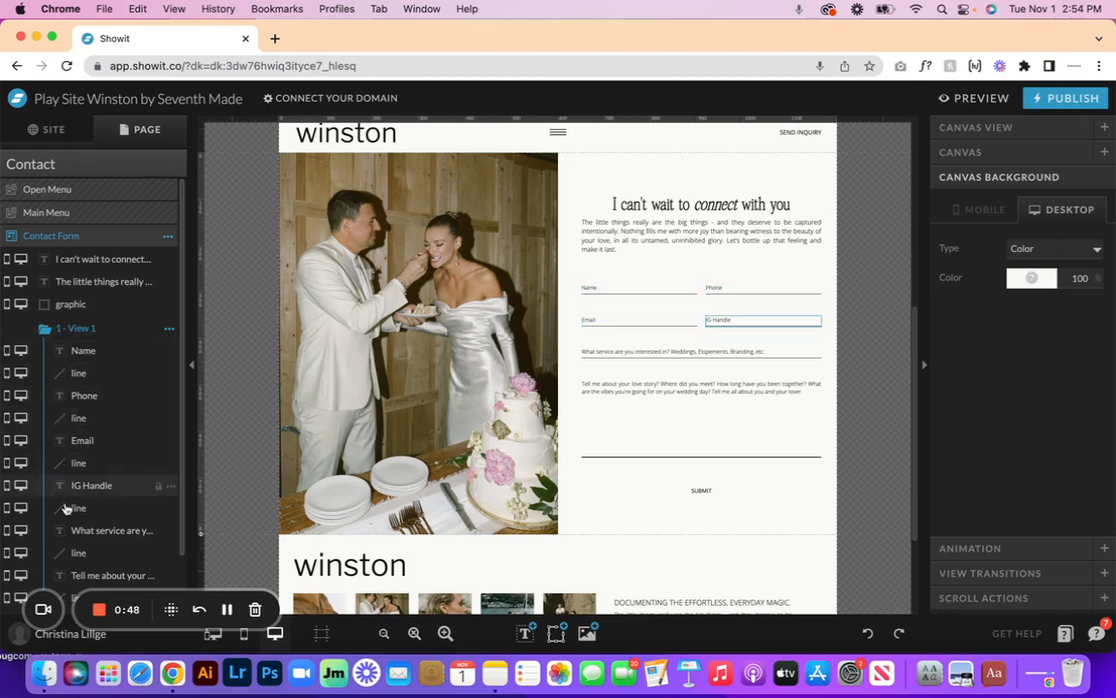
scroll(65, 509, down, 2)
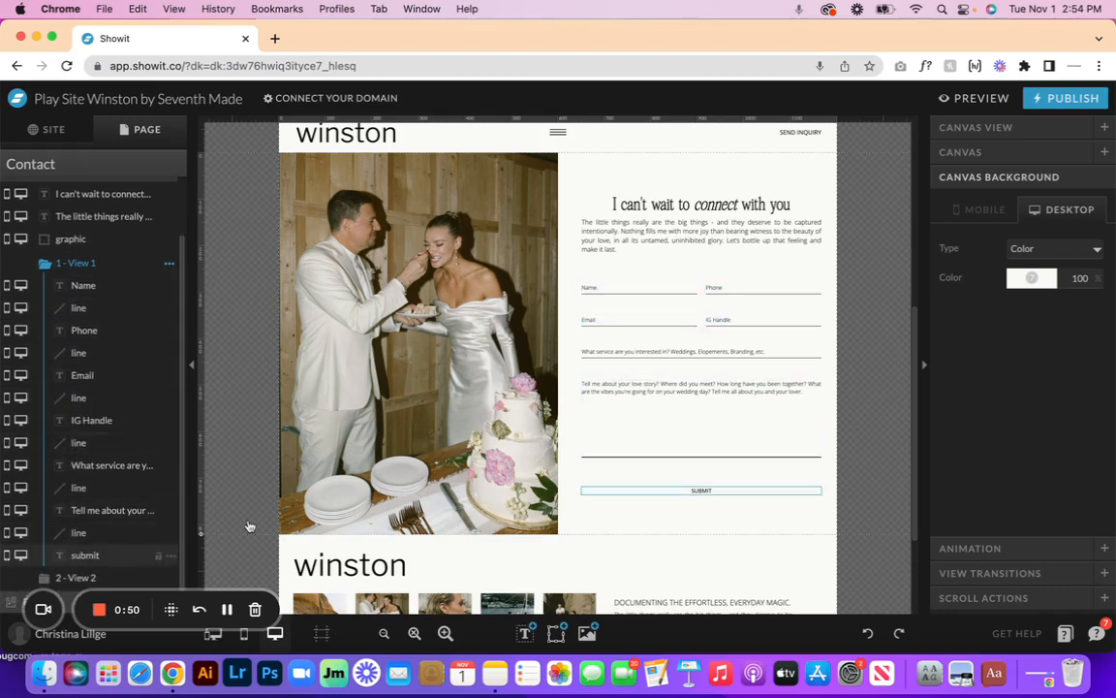
click(721, 493)
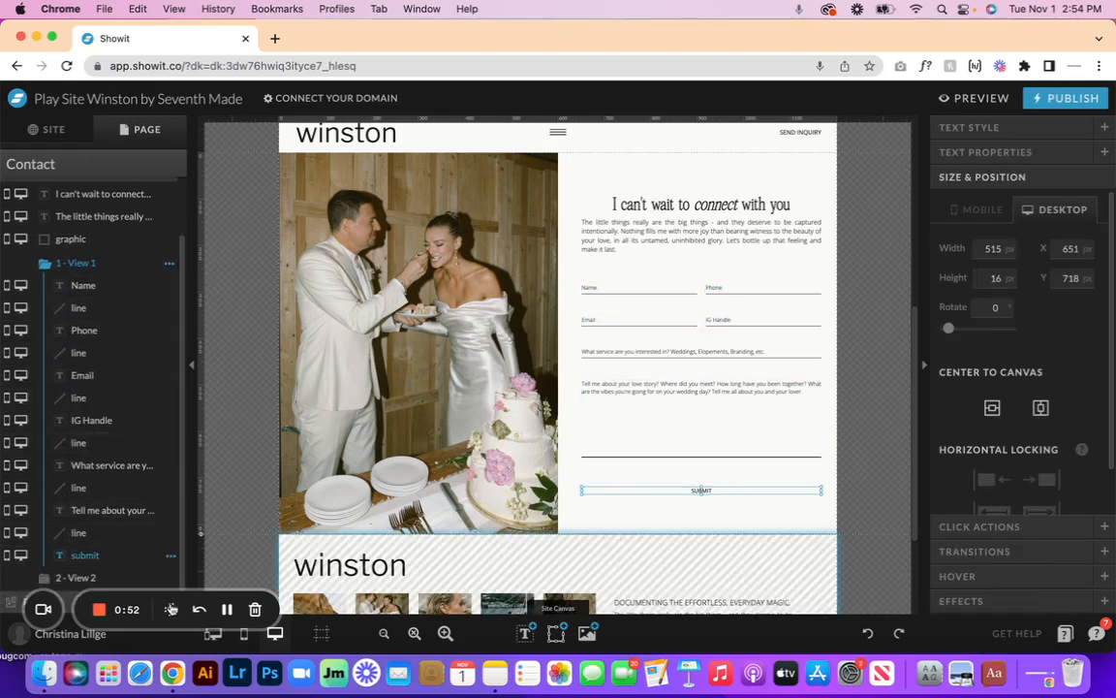
click(71, 577)
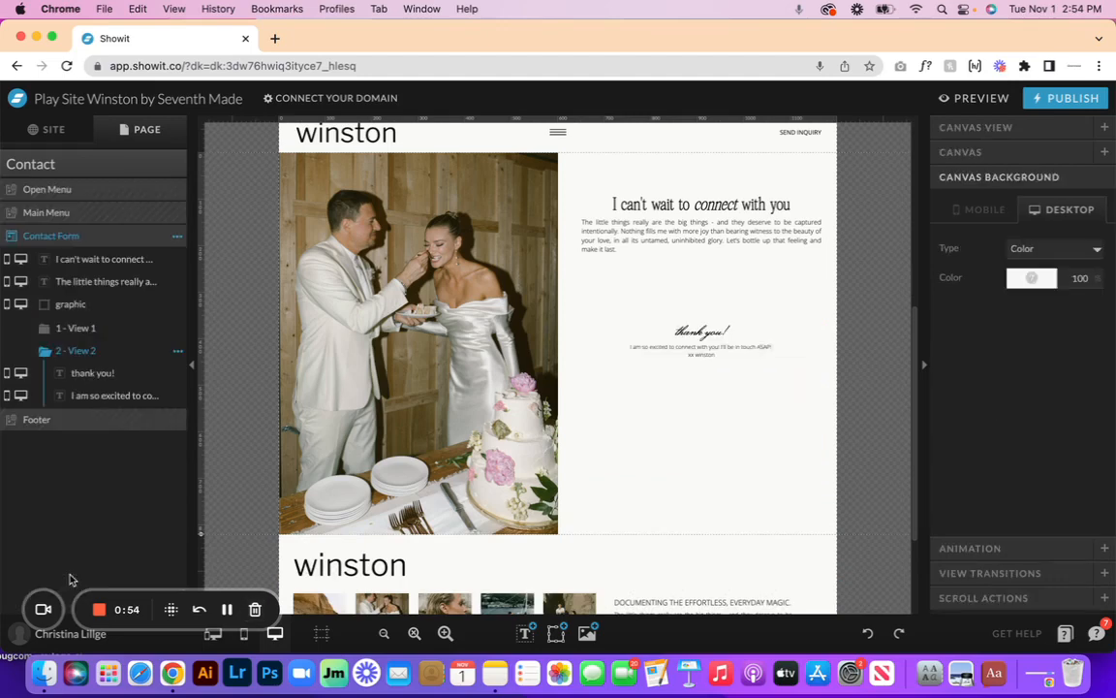
click(81, 331)
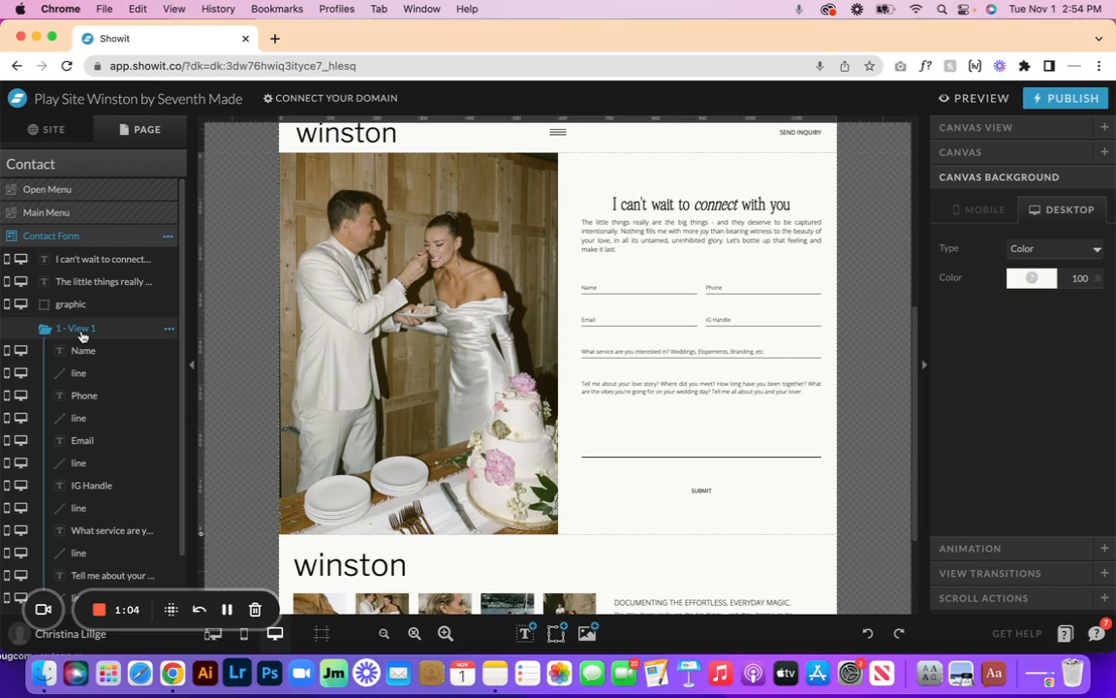
click(430, 239)
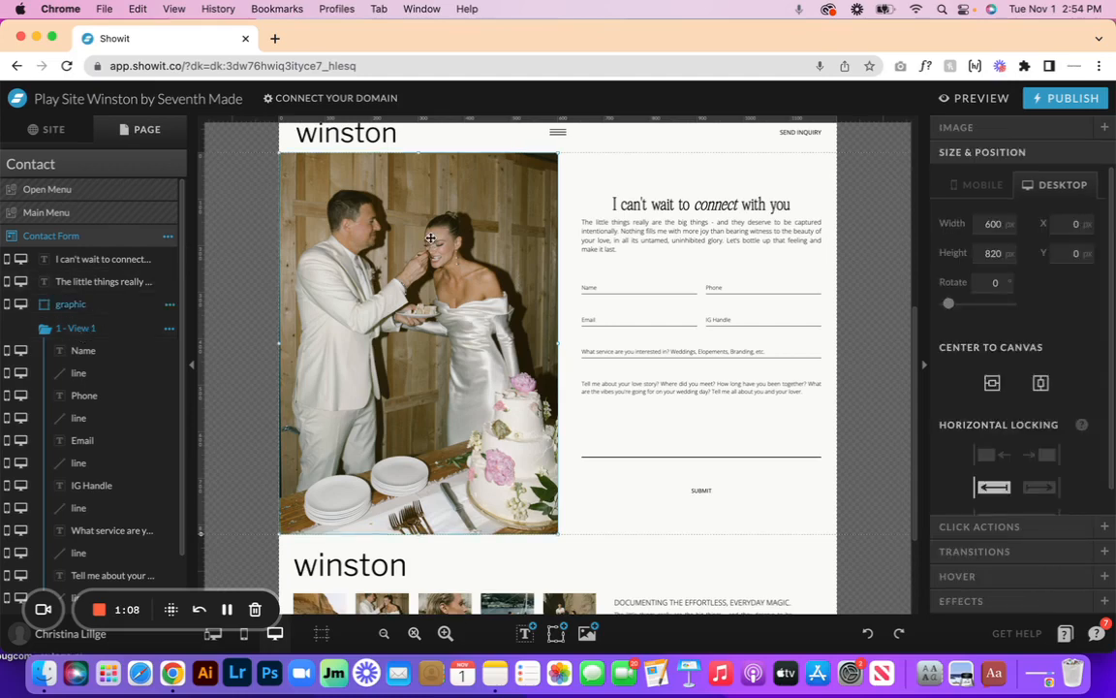
click(713, 197)
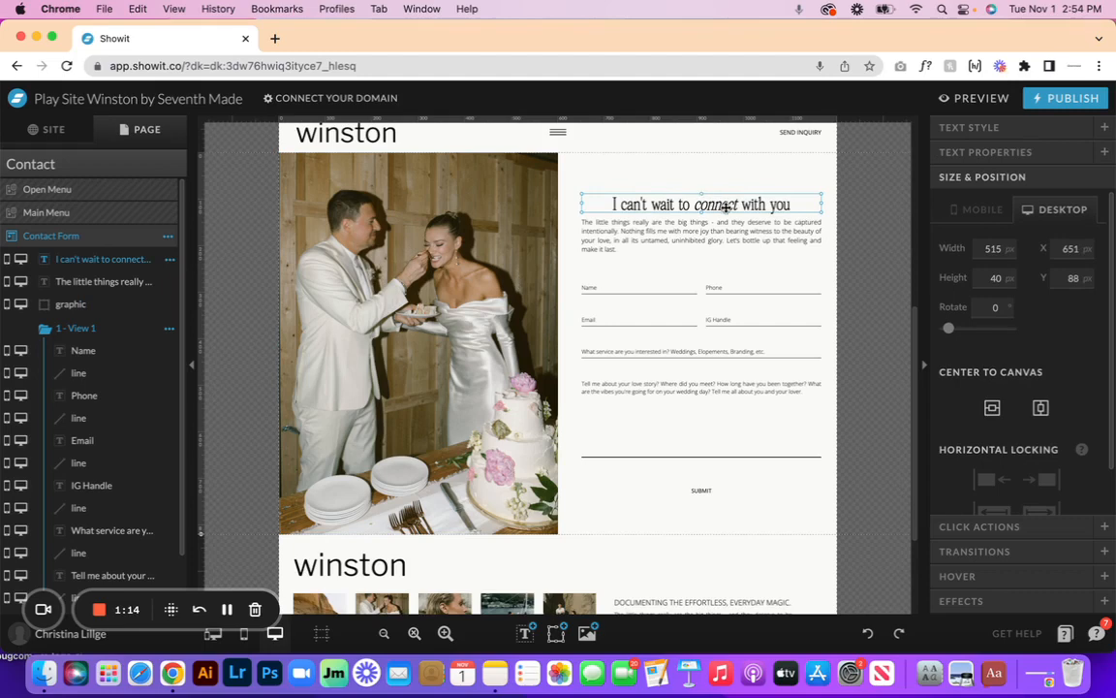
double_click(707, 198)
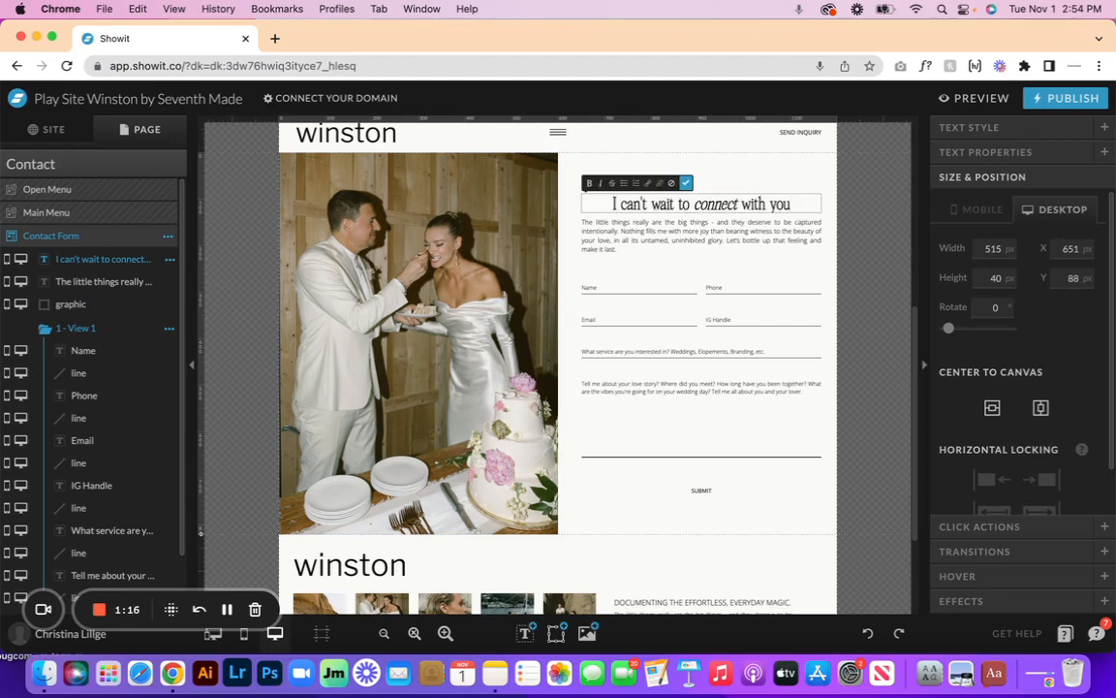
text(and sty)
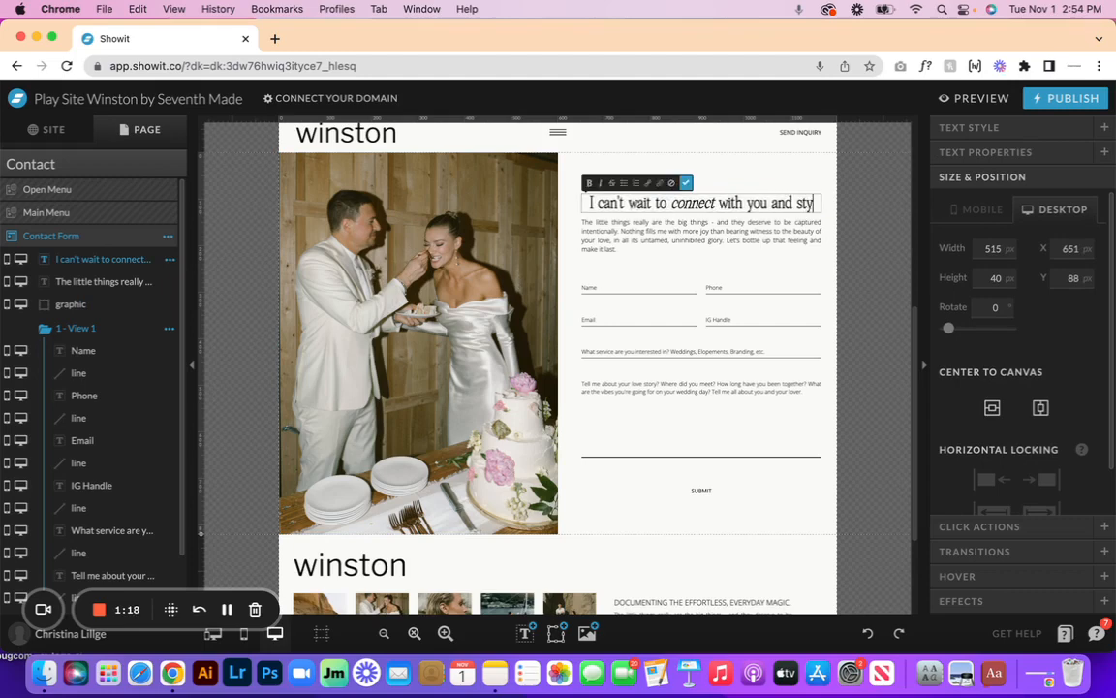
key(BackSpace)
text(art)
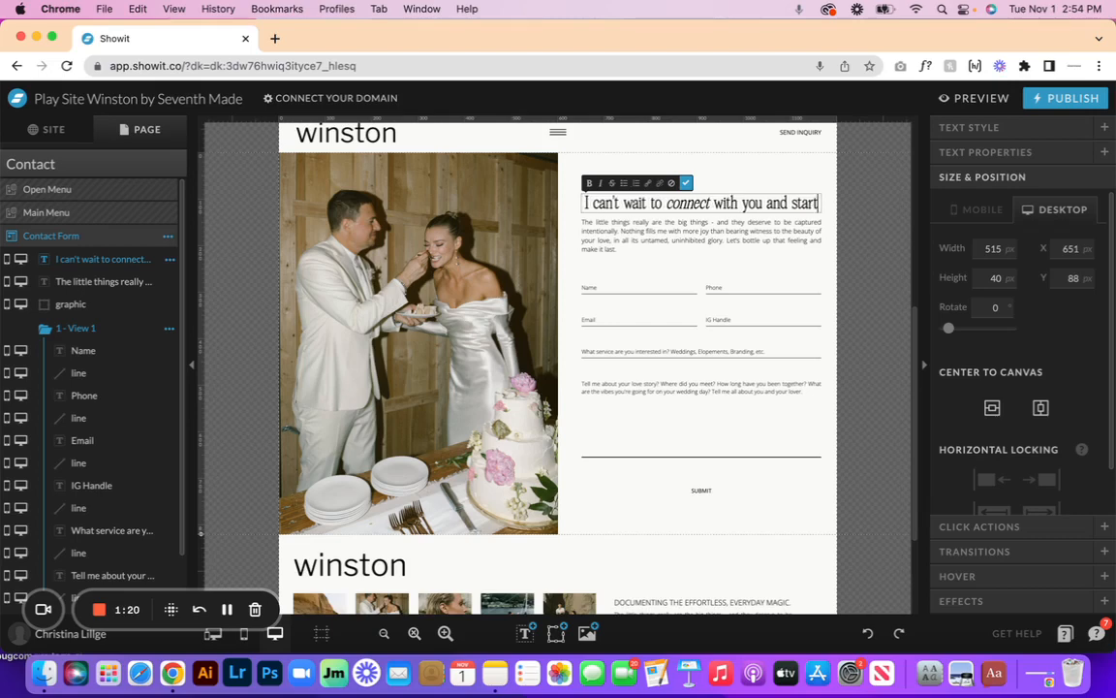
key(super+a)
text(typin)
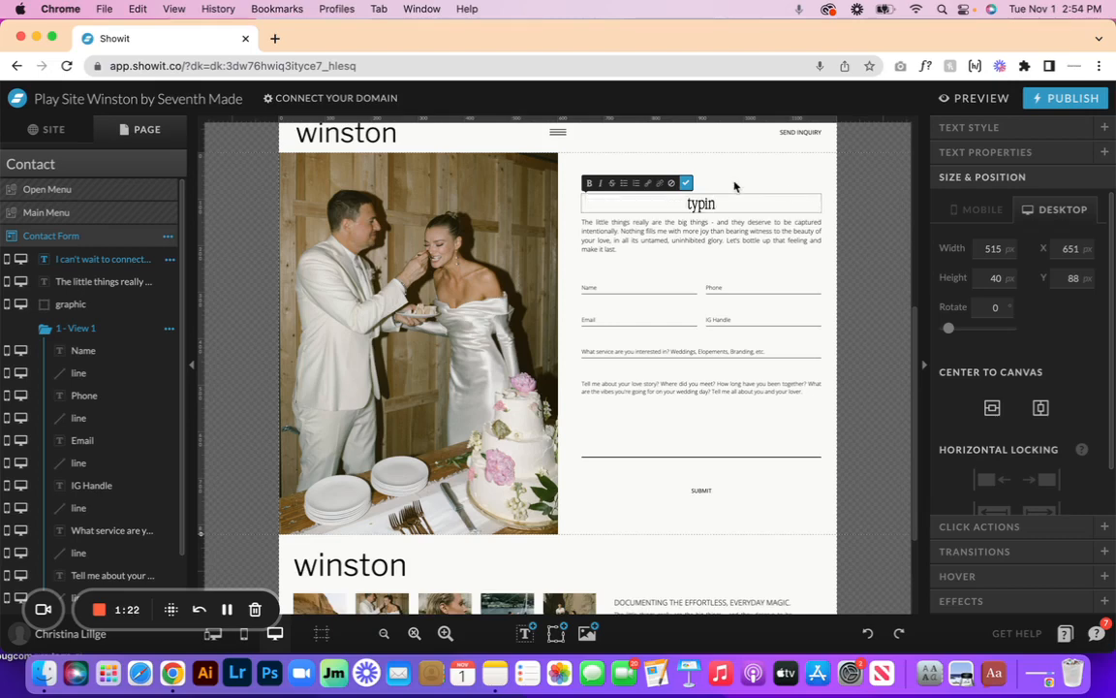
key(super+z)
key(super+a)
key(BackSpace)
key(super+z)
key(shift+alt+Left)
key(shift+alt+Left)
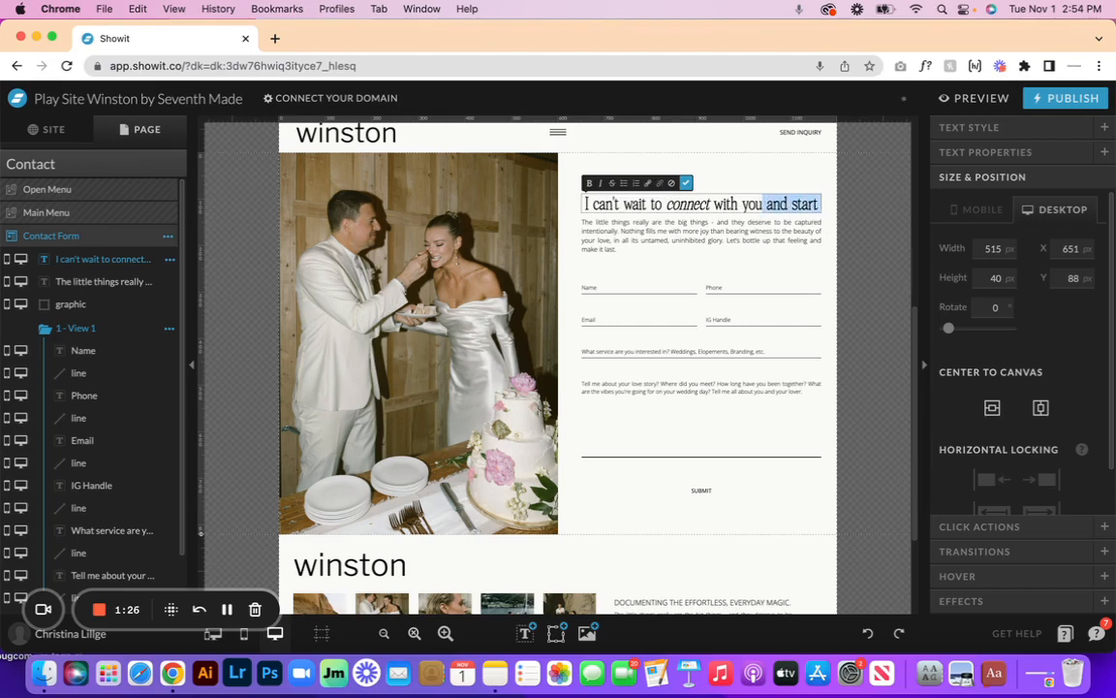
key(BackSpace)
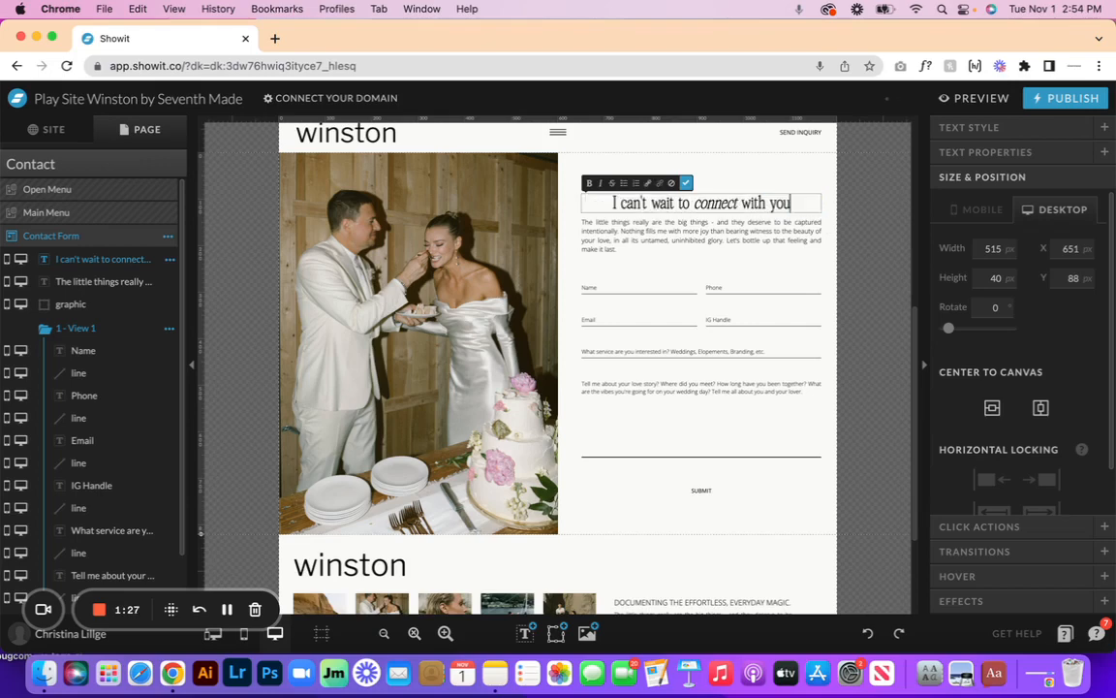
click(687, 183)
click(643, 160)
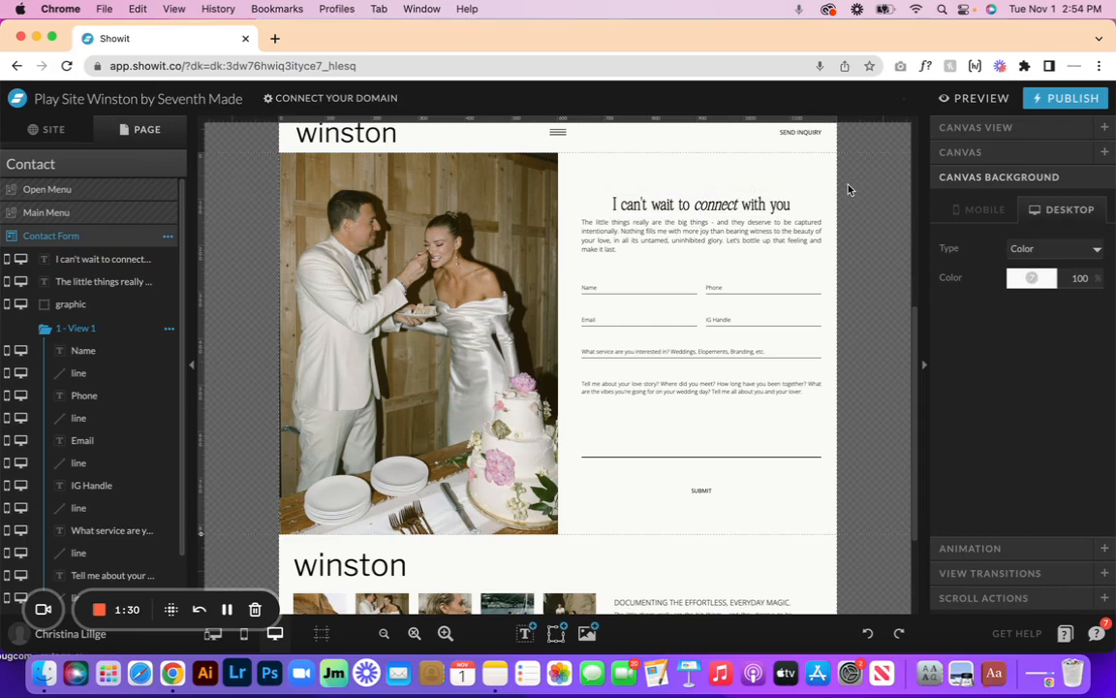
click(797, 203)
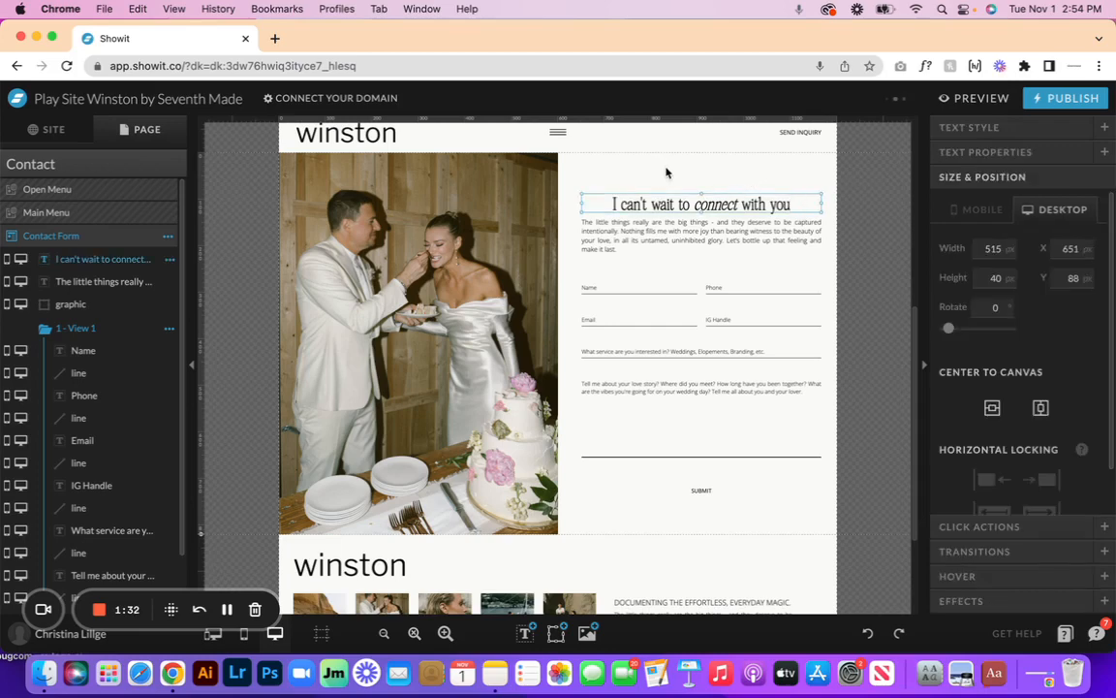
click(638, 229)
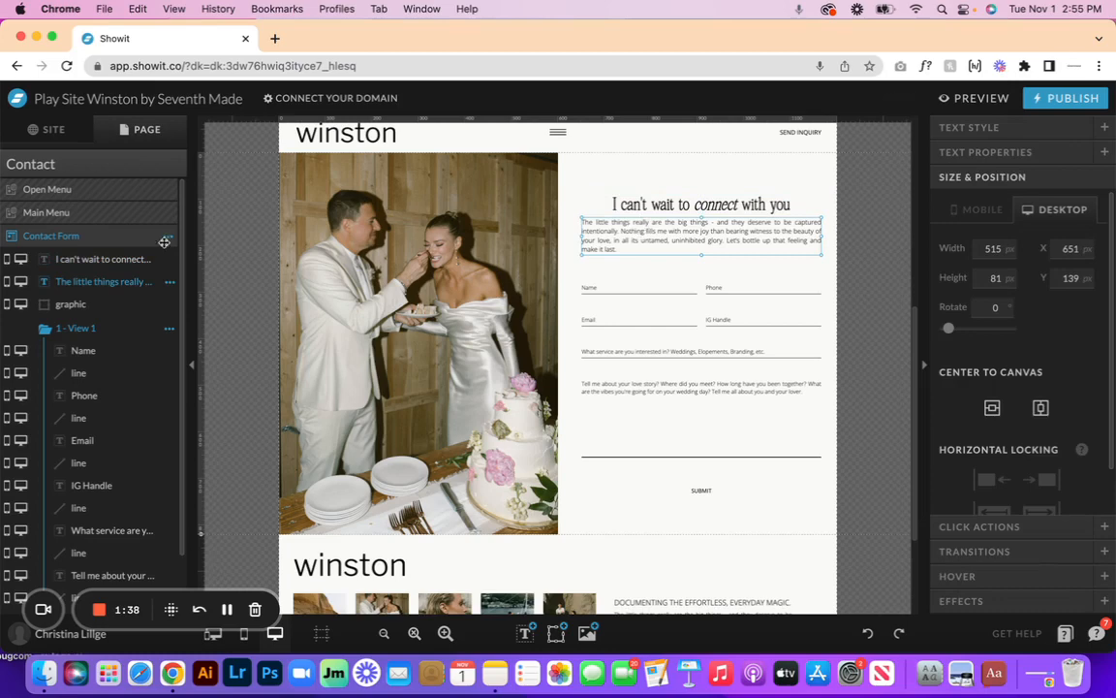
click(21, 283)
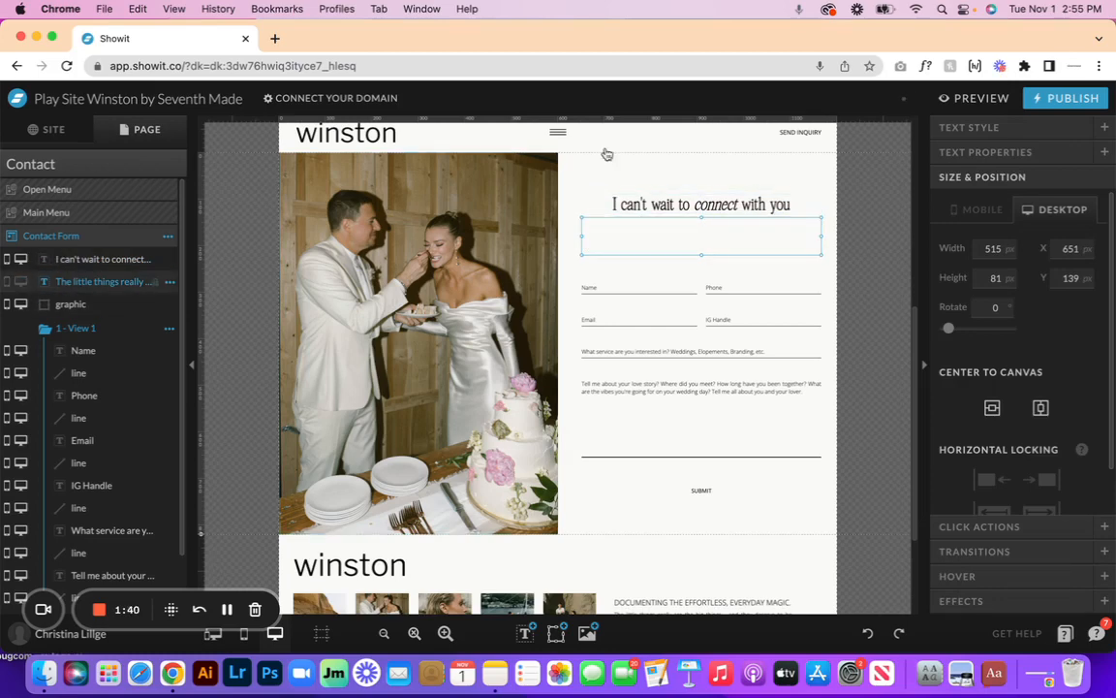
click(630, 182)
click(701, 204)
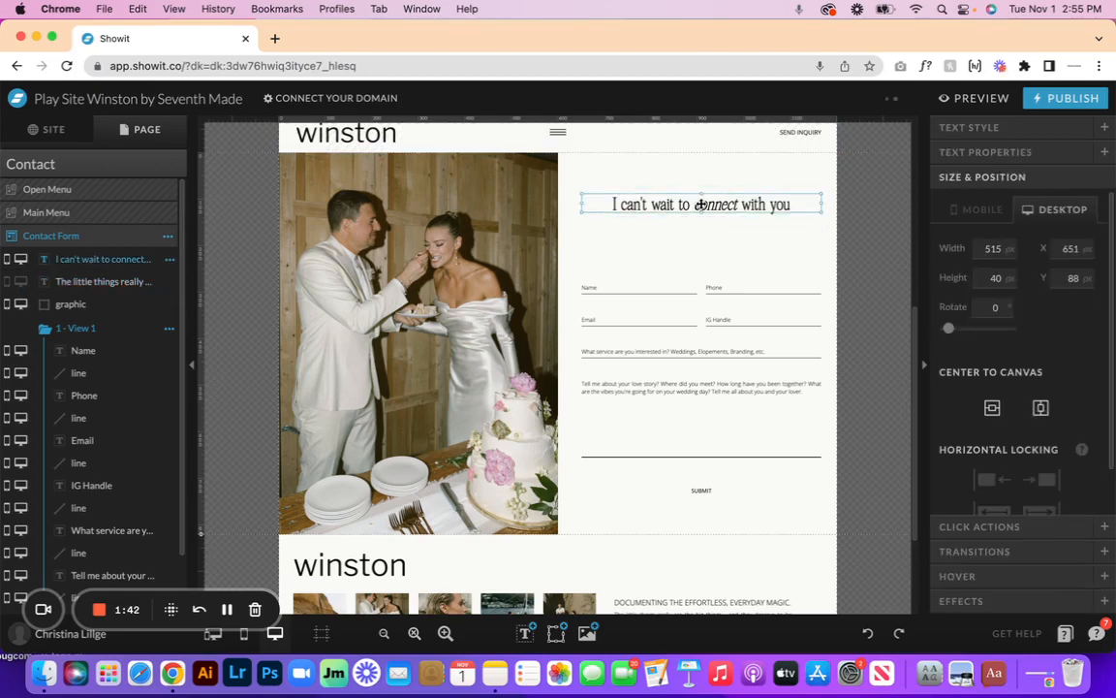
drag(701, 204, 700, 236)
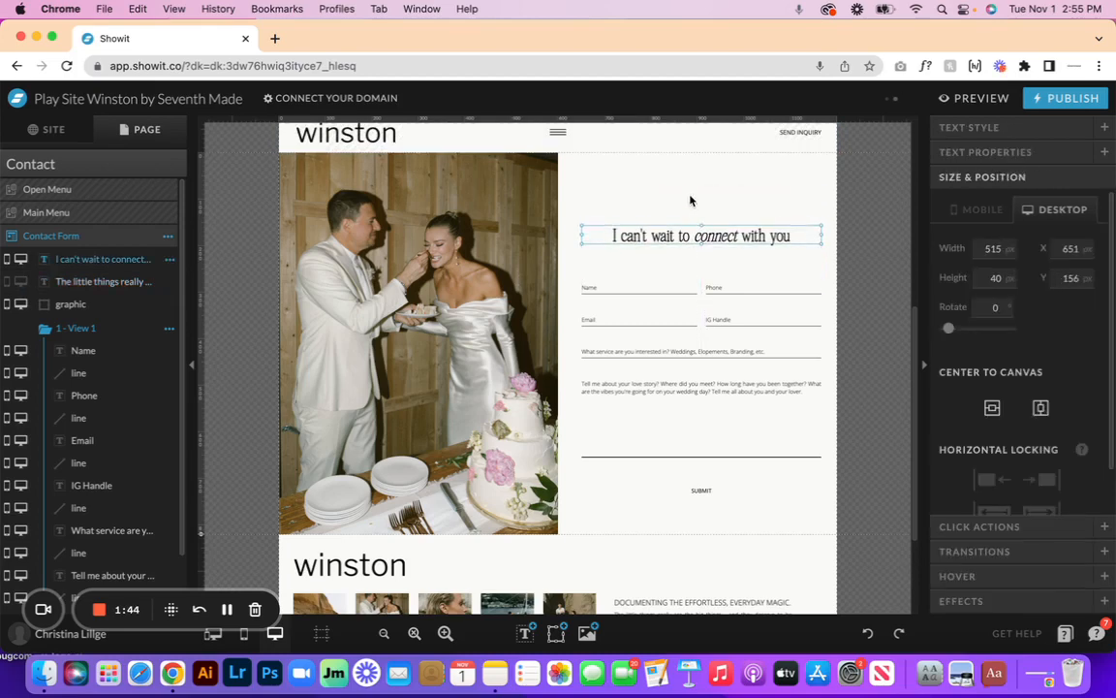
click(691, 200)
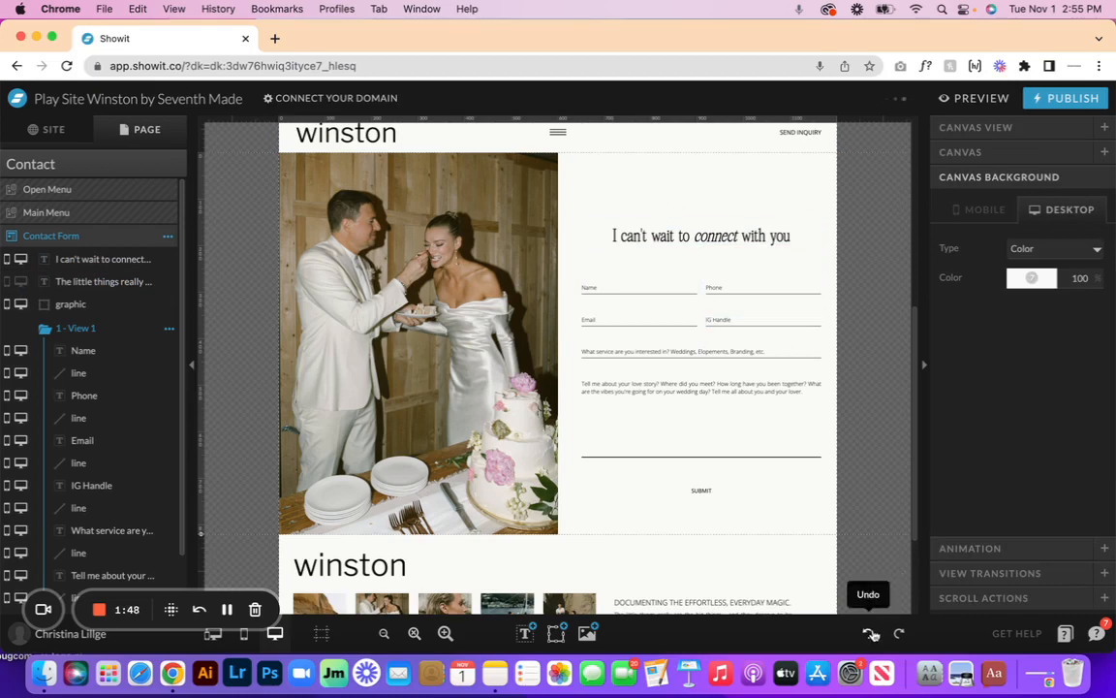
click(873, 636)
click(873, 636)
click(873, 635)
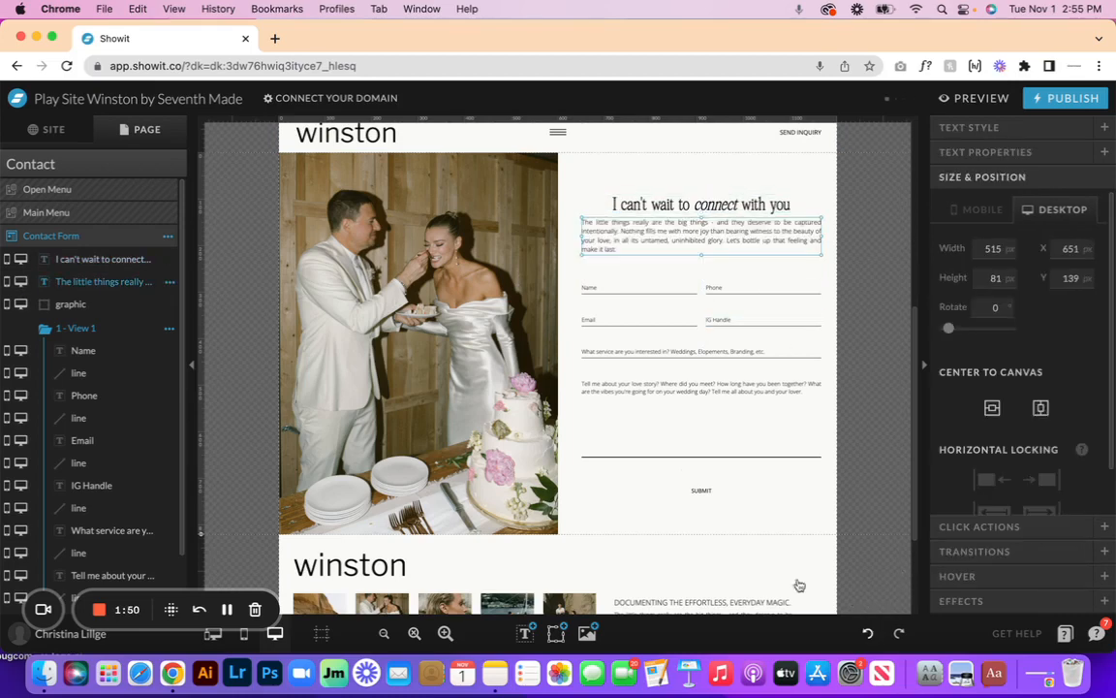
click(630, 182)
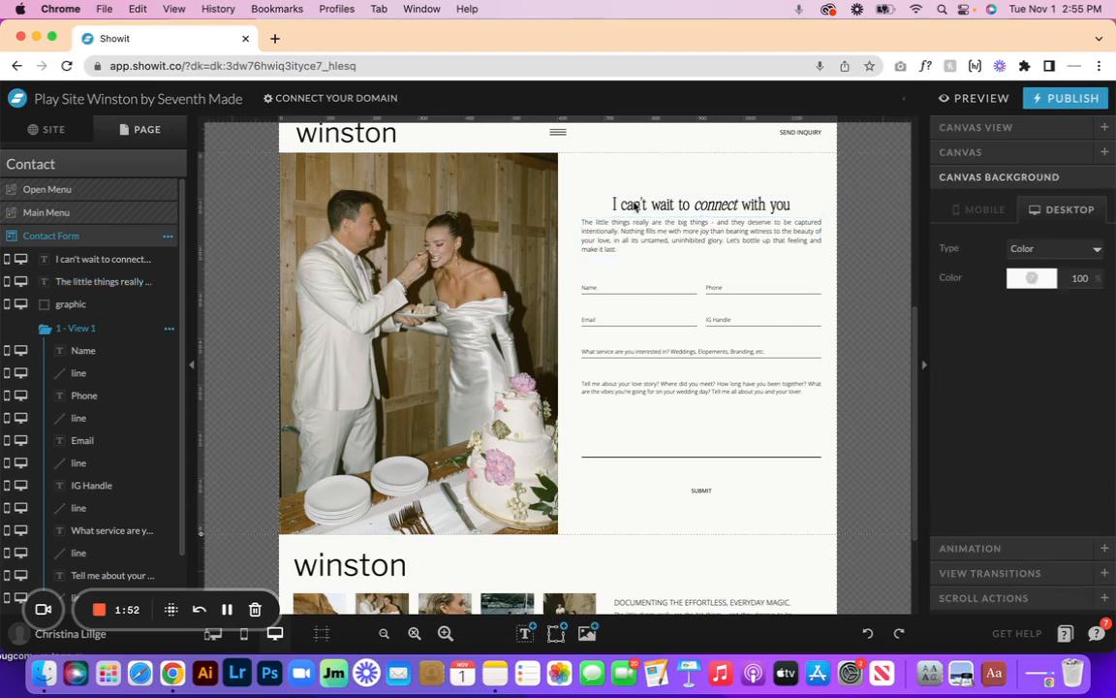
- Extend the Contact Form canvas downward and select the message field and SUBMIT together
click(632, 289)
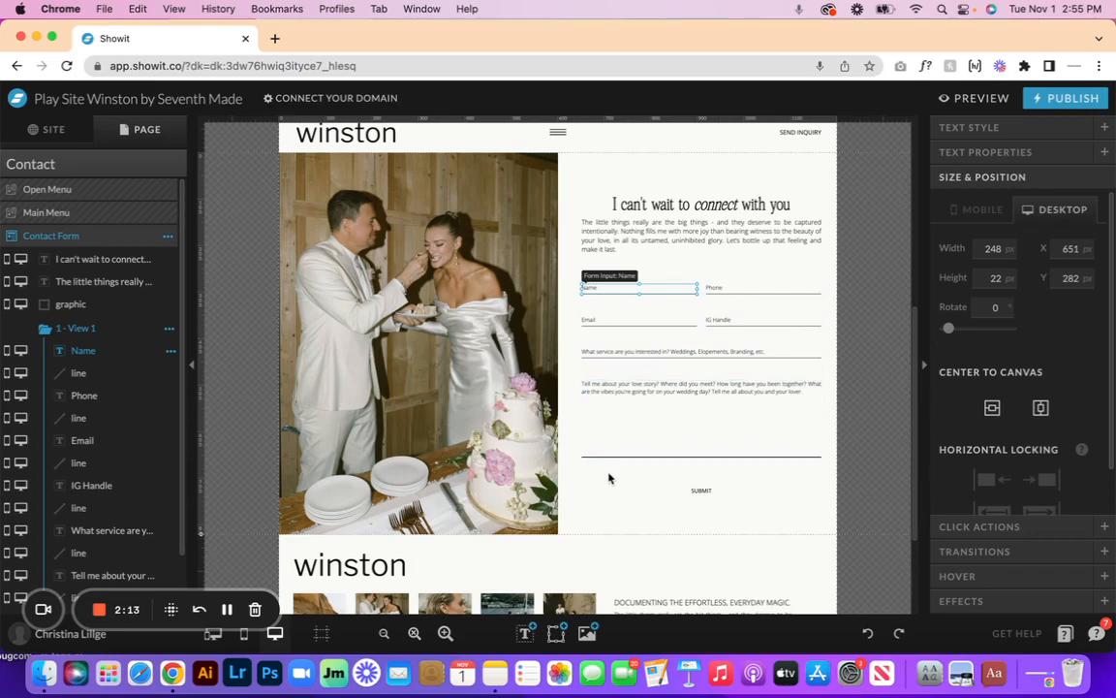
click(595, 503)
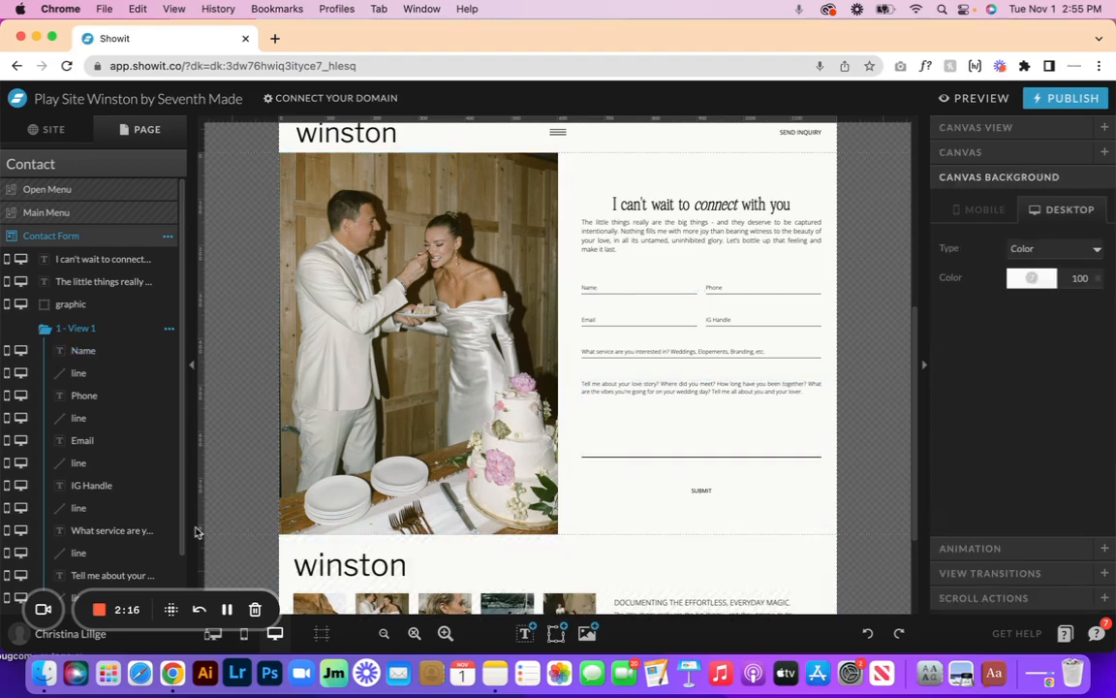
drag(199, 534, 199, 620)
scroll(318, 518, down, 3)
scroll(318, 518, down, 1)
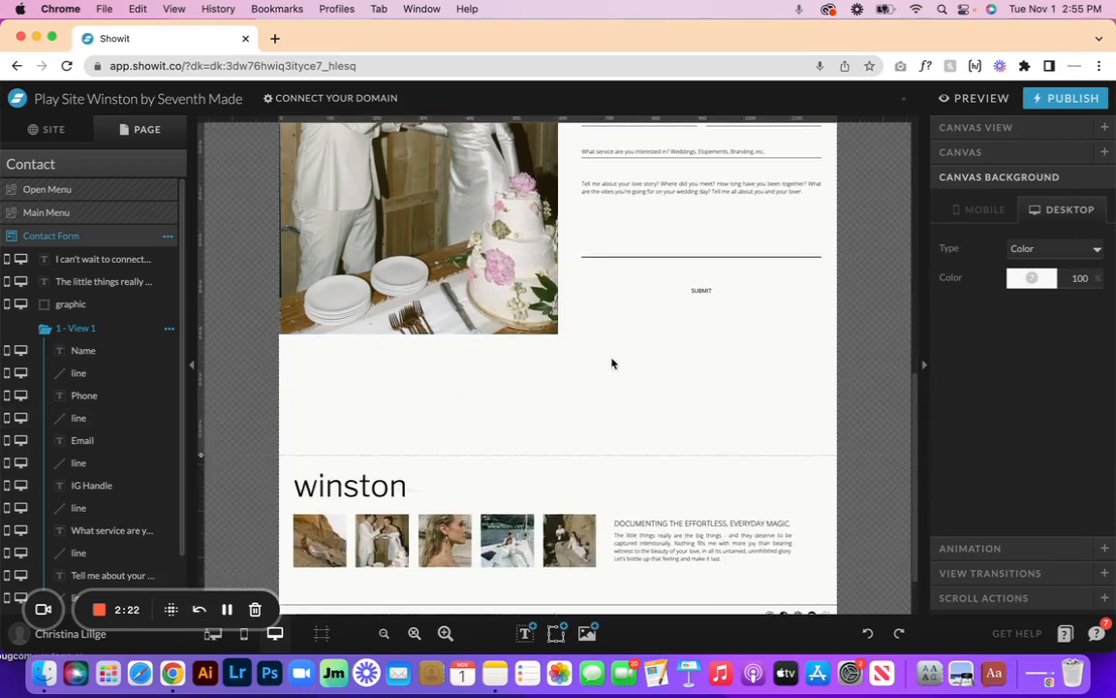
scroll(613, 363, up, 3)
drag(704, 449, 701, 364)
- Duplicate the 'What service are you interested in' field and its underline just below the original
click(695, 309)
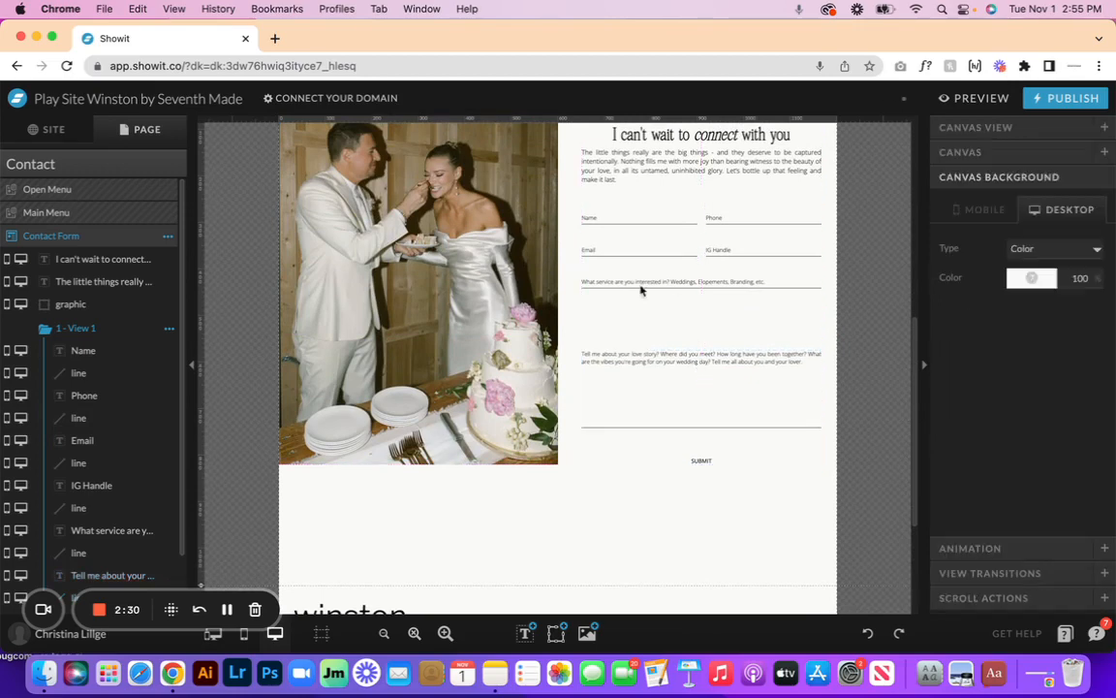
click(668, 283)
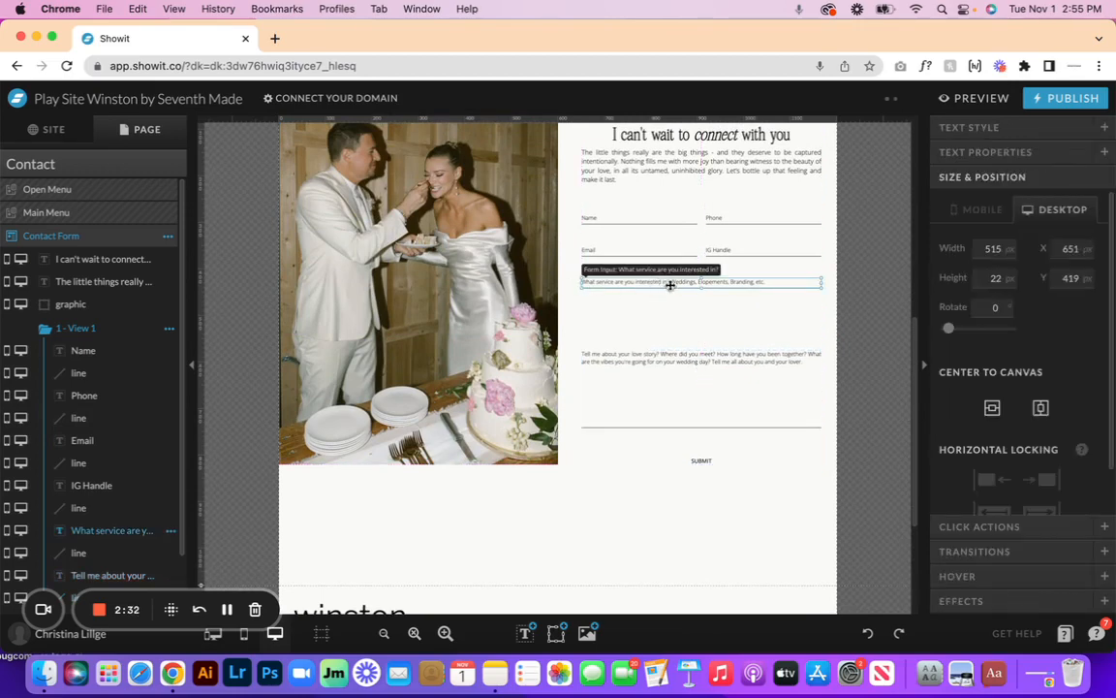
shift+click(691, 280)
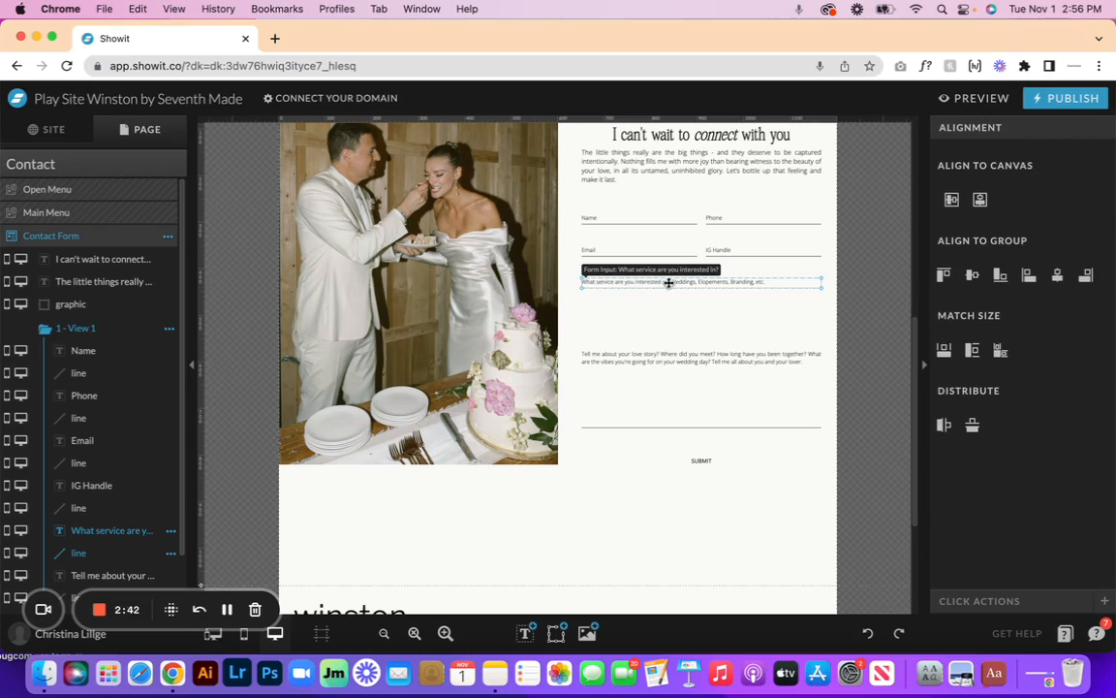
drag(668, 281, 667, 319)
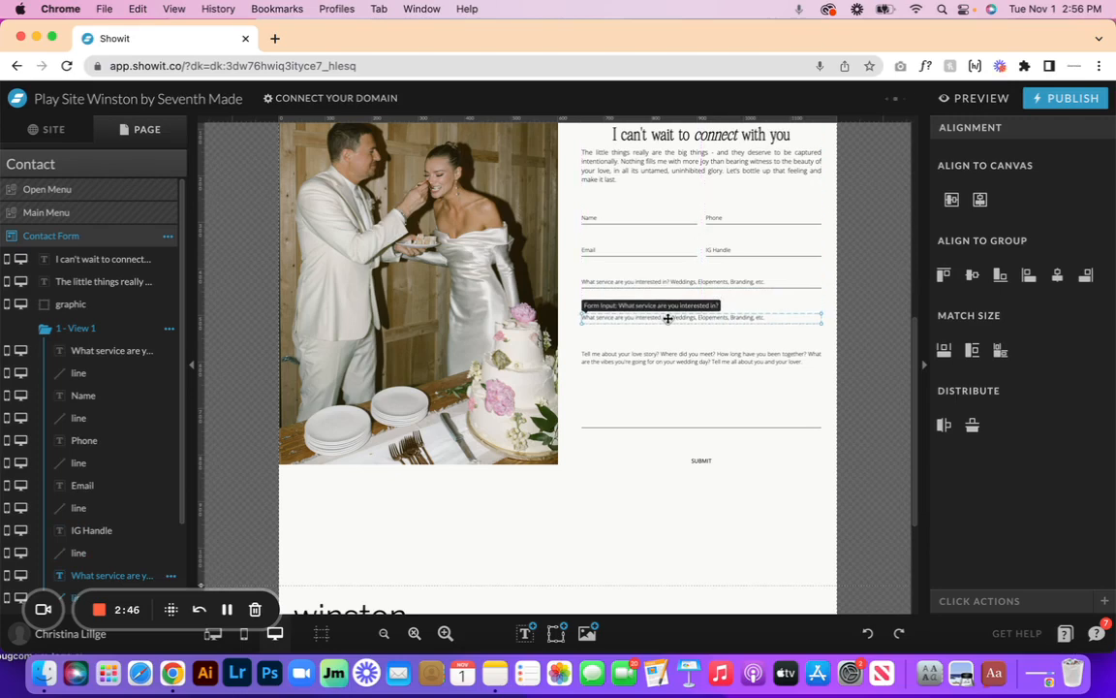
click(572, 334)
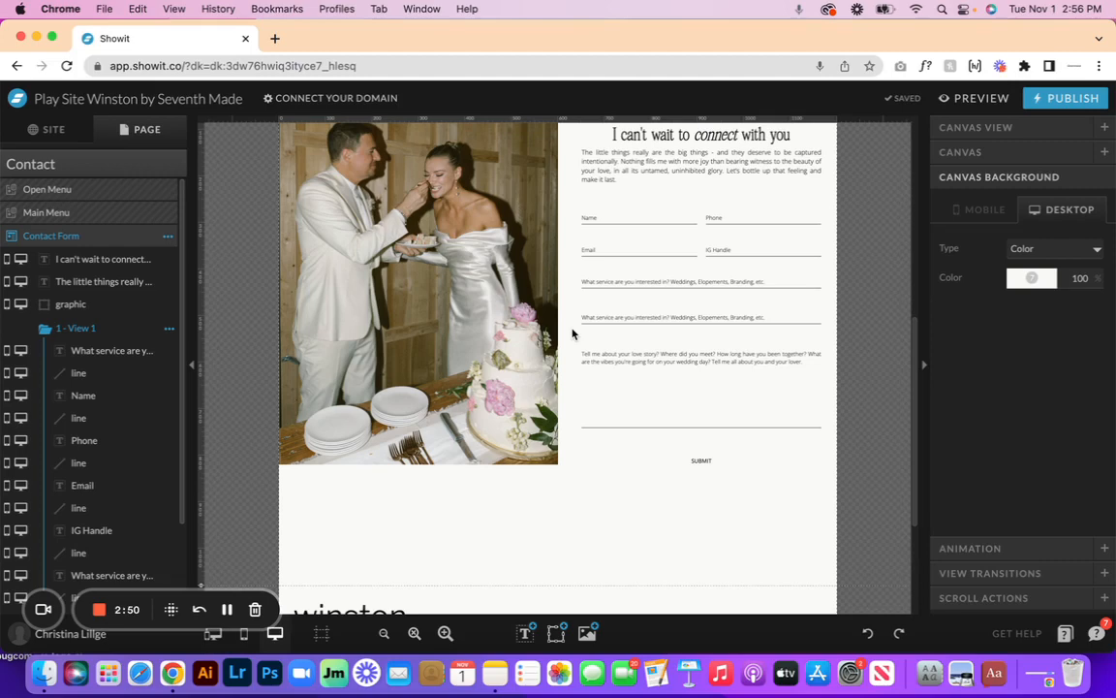
- Remove the surplus duplicate made from the layer menu, keeping a single extra copy
click(637, 319)
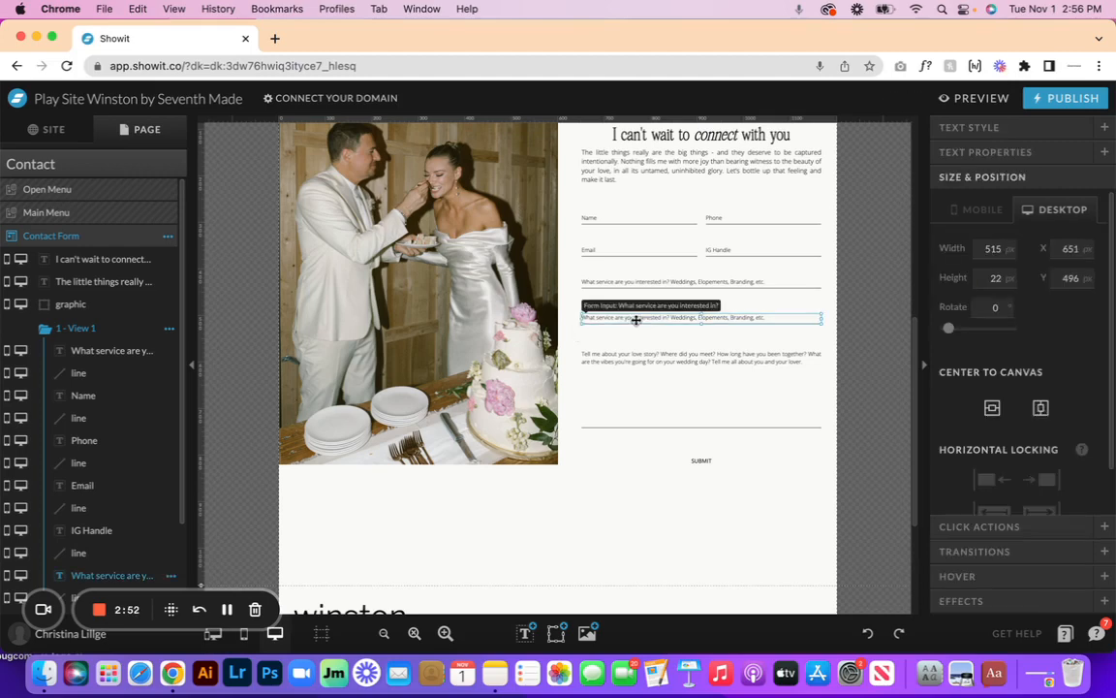
scroll(173, 466, down, 3)
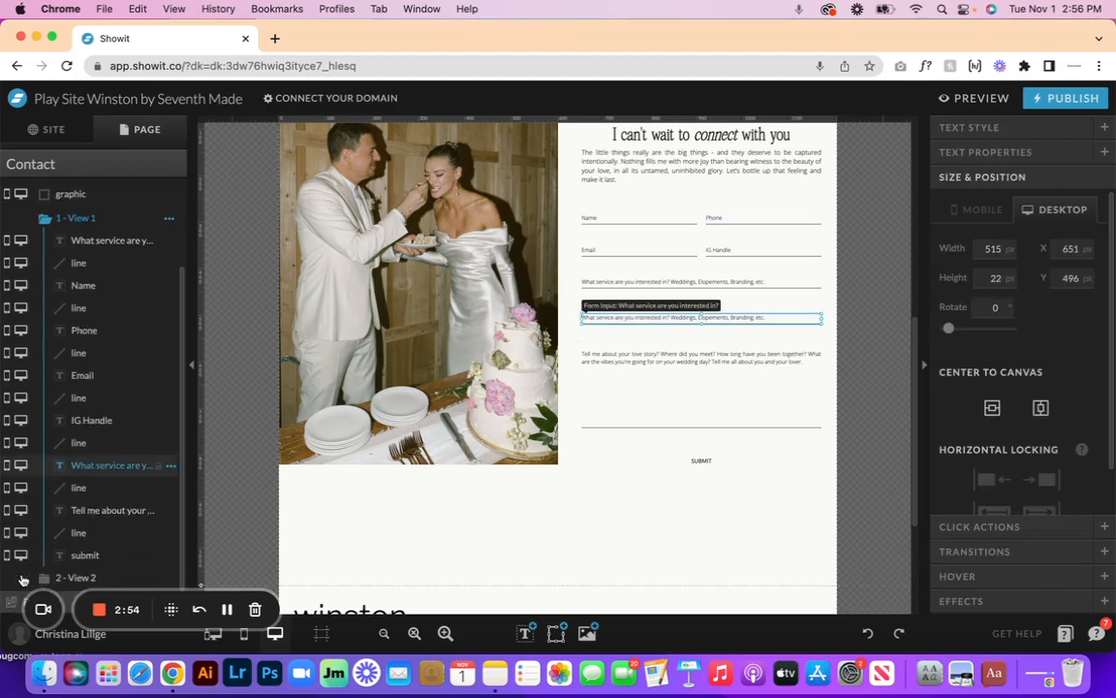
click(170, 466)
click(171, 507)
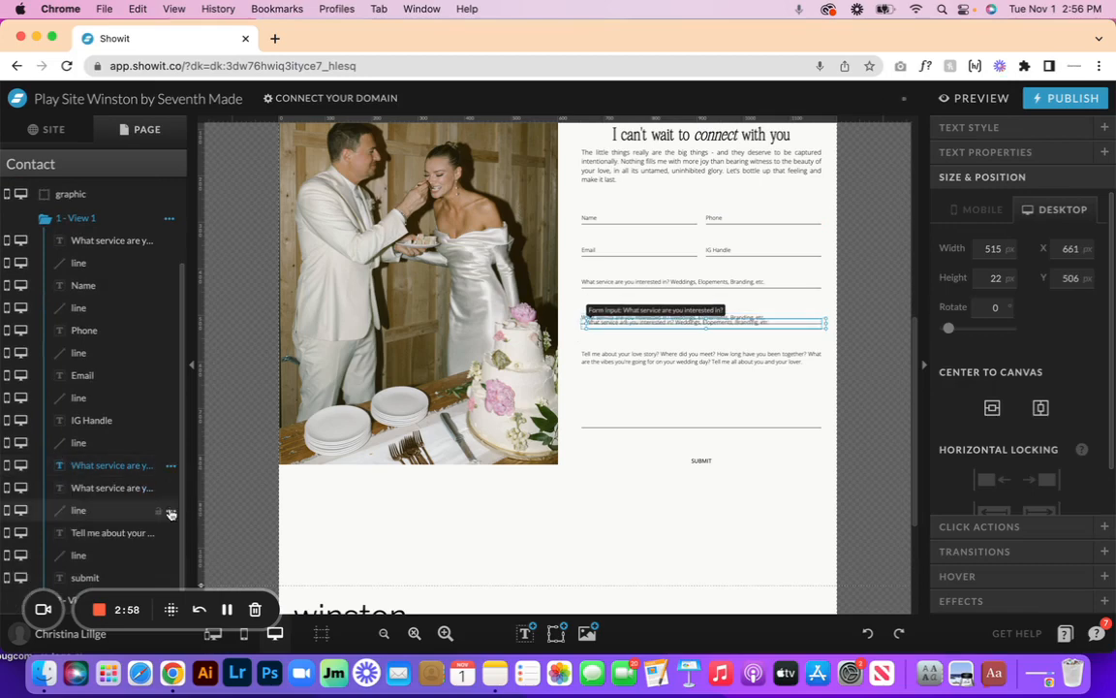
key(Delete)
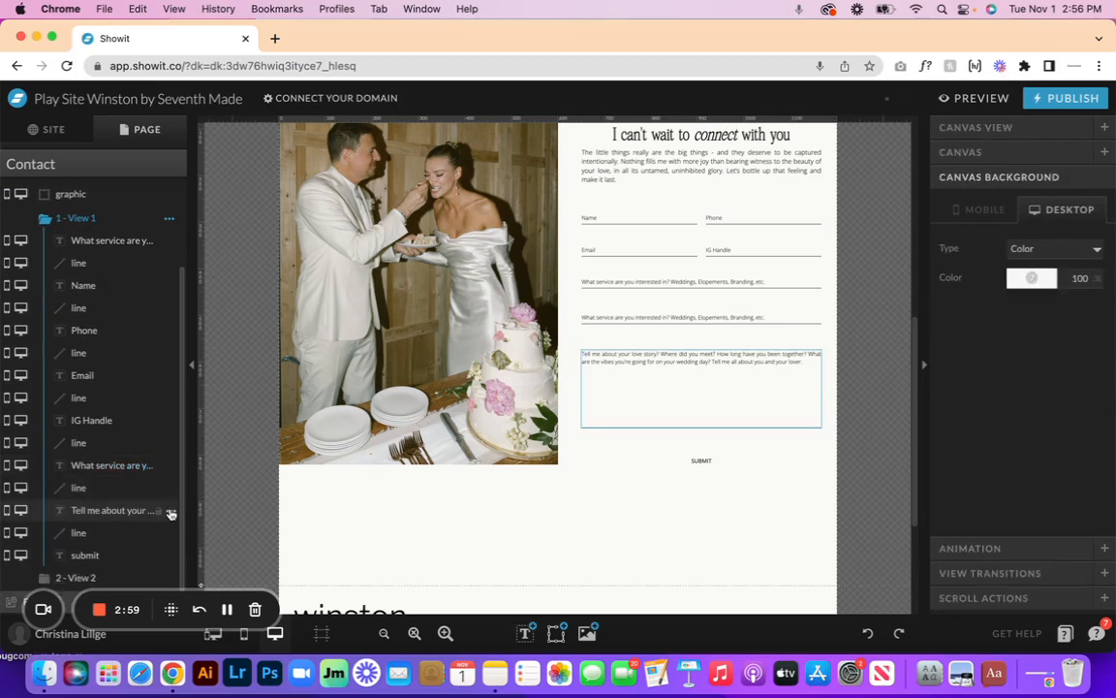
click(582, 317)
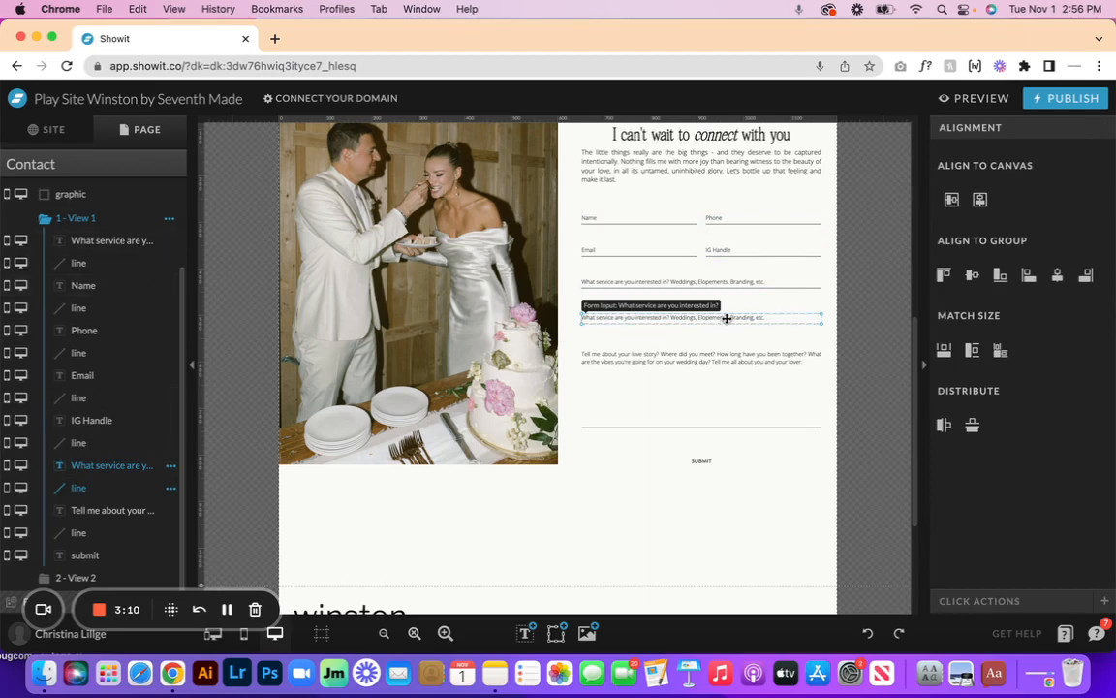
- Replace the second field's text with 'How far along are you on the planning process? Just starting, ready to book'
click(819, 299)
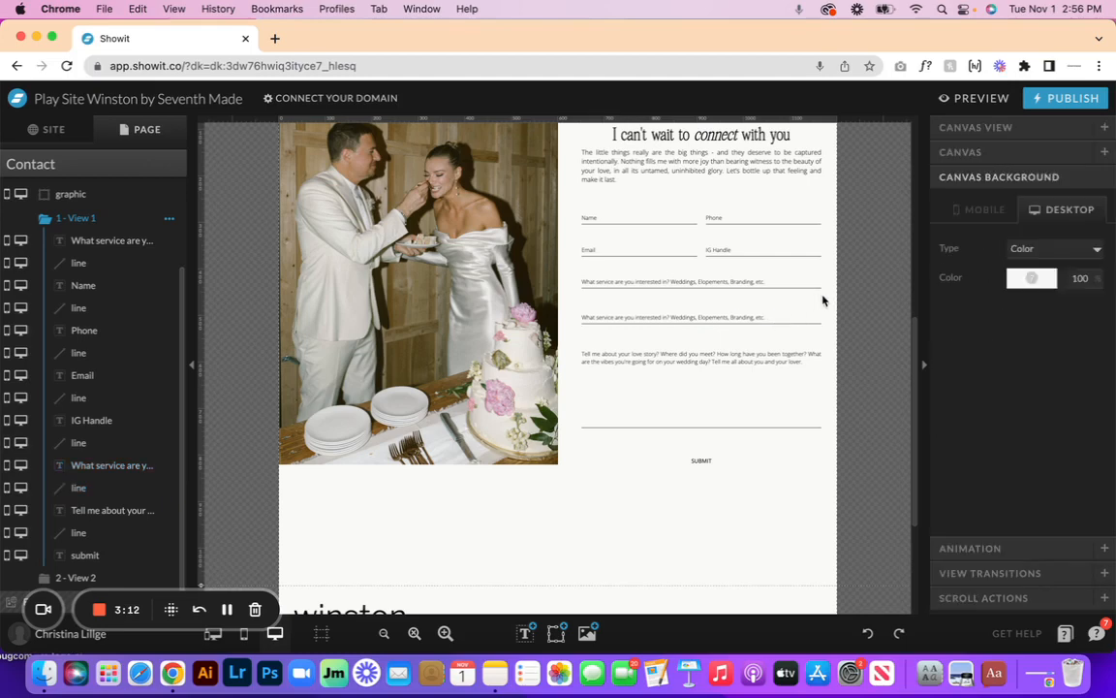
double_click(760, 319)
triple_click(773, 316)
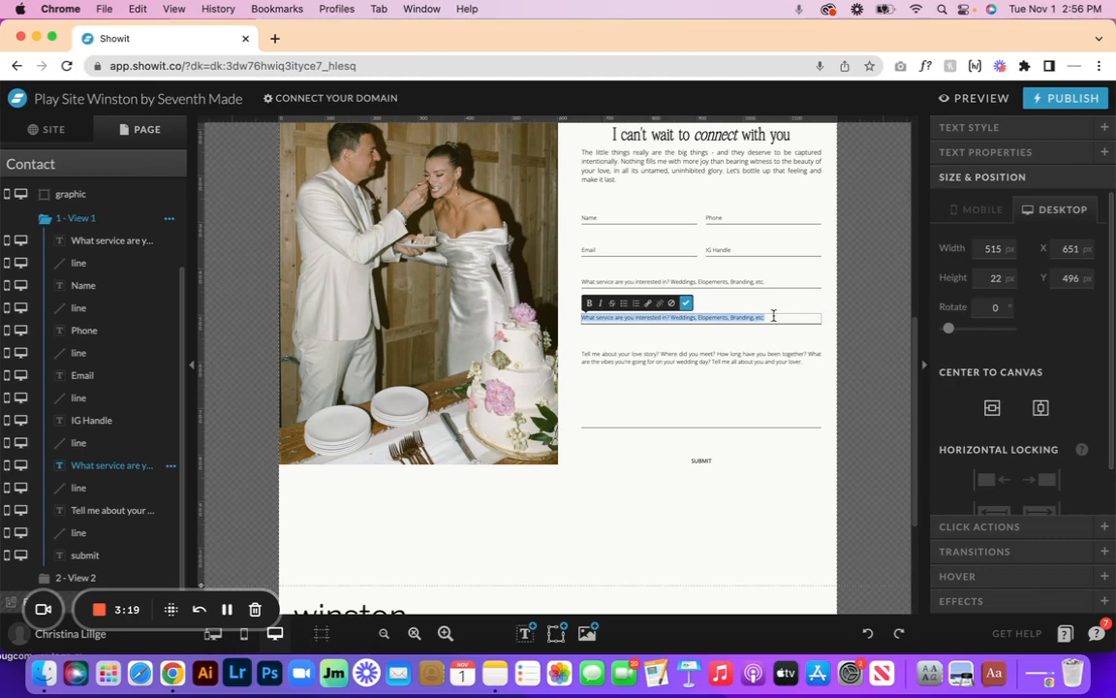
text(How)
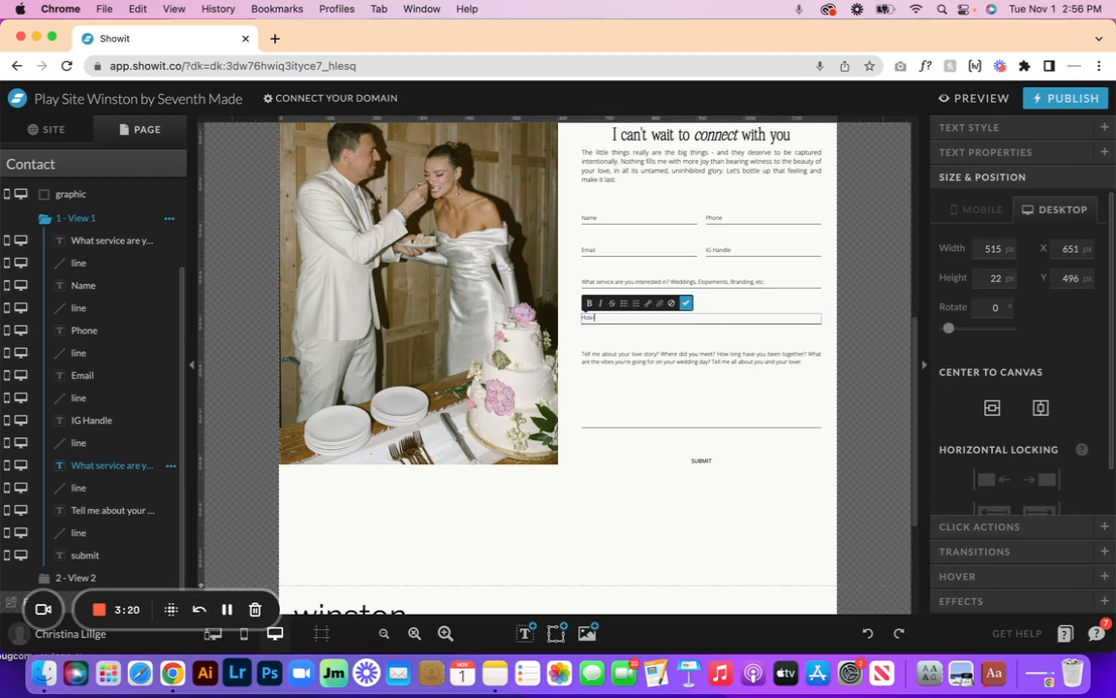
text( far along are you on the planning process? Just start)
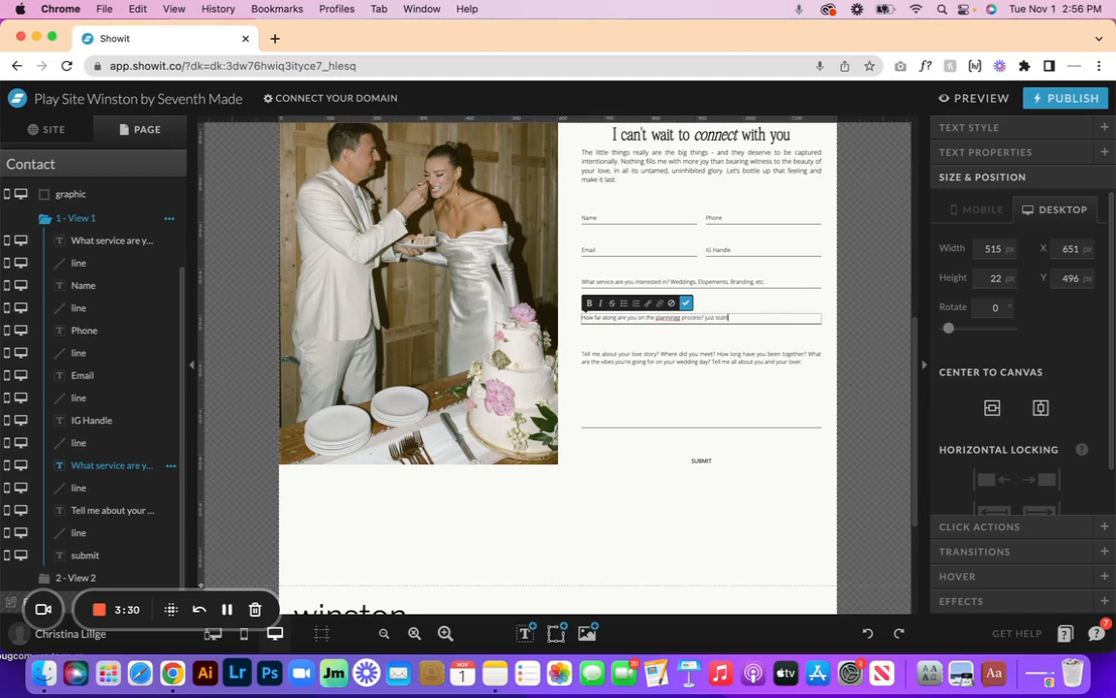
text(ing.)
text( ready to)
text( book)
text(!, etc.)
click(686, 302)
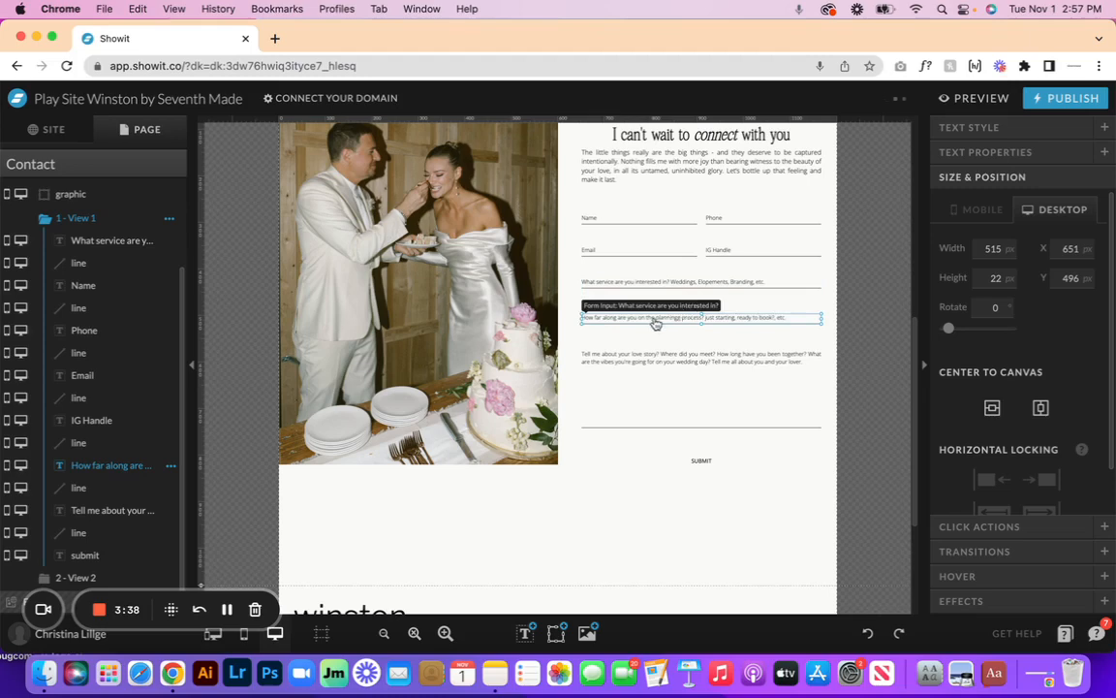
click(1004, 153)
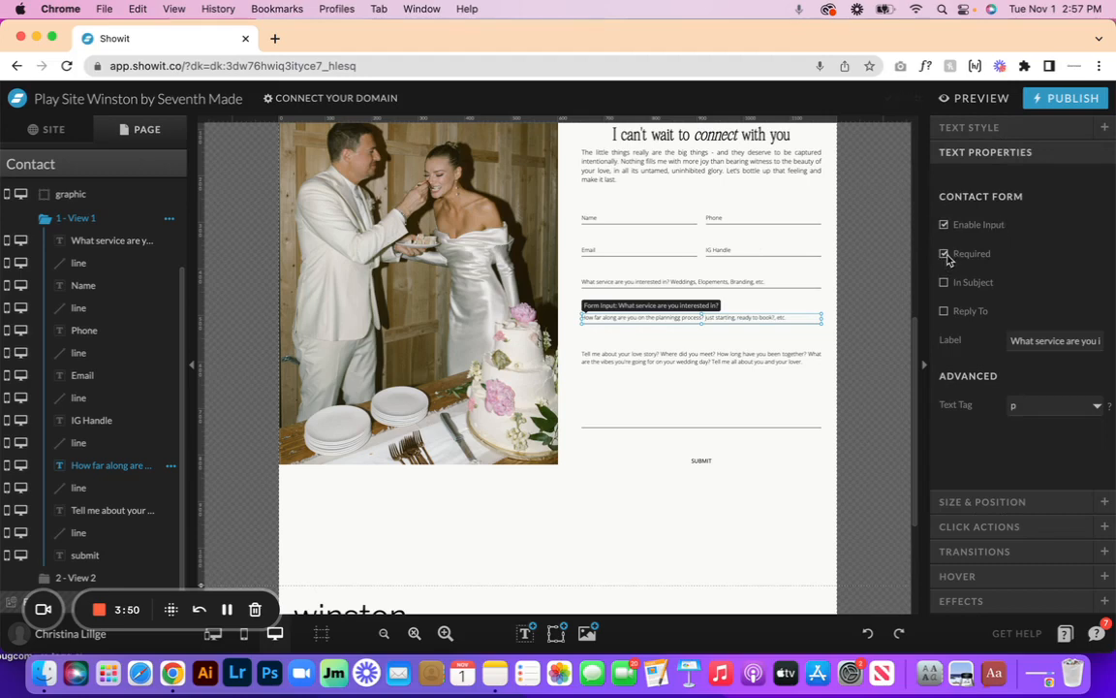
- Change the field's Contact Form label to 'Planning process'
click(1019, 339)
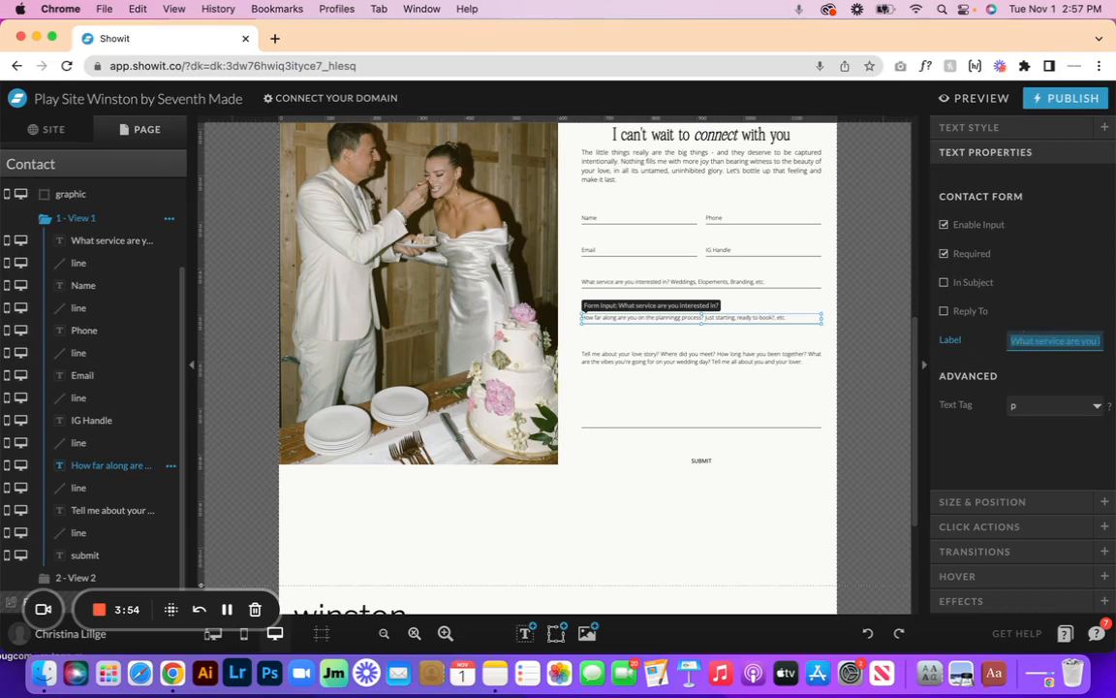
key(BackSpace)
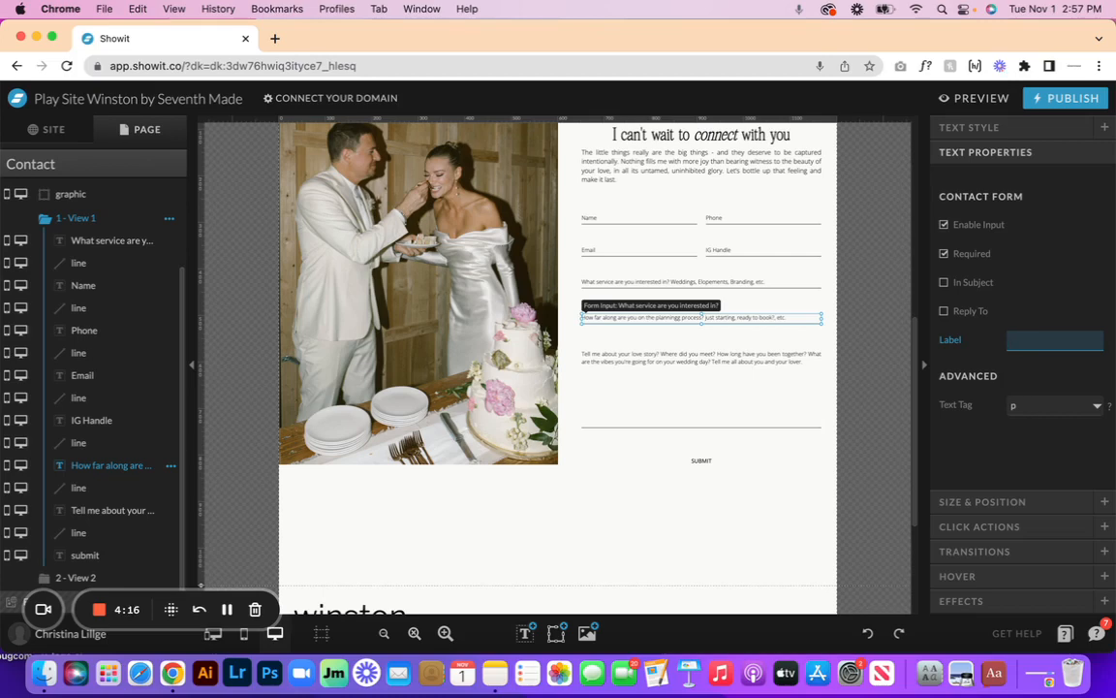
text(lanning process)
click(1110, 355)
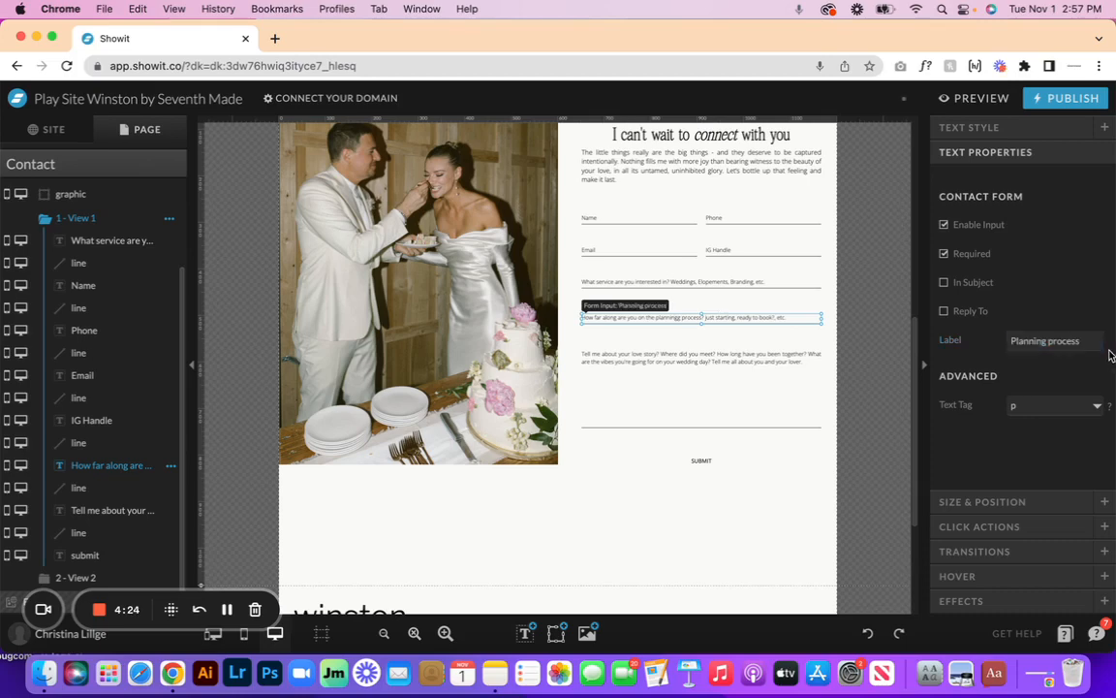
- In the mobile layout, drag the love-story message, its line and submit lower
click(213, 635)
scroll(302, 524, down, 10)
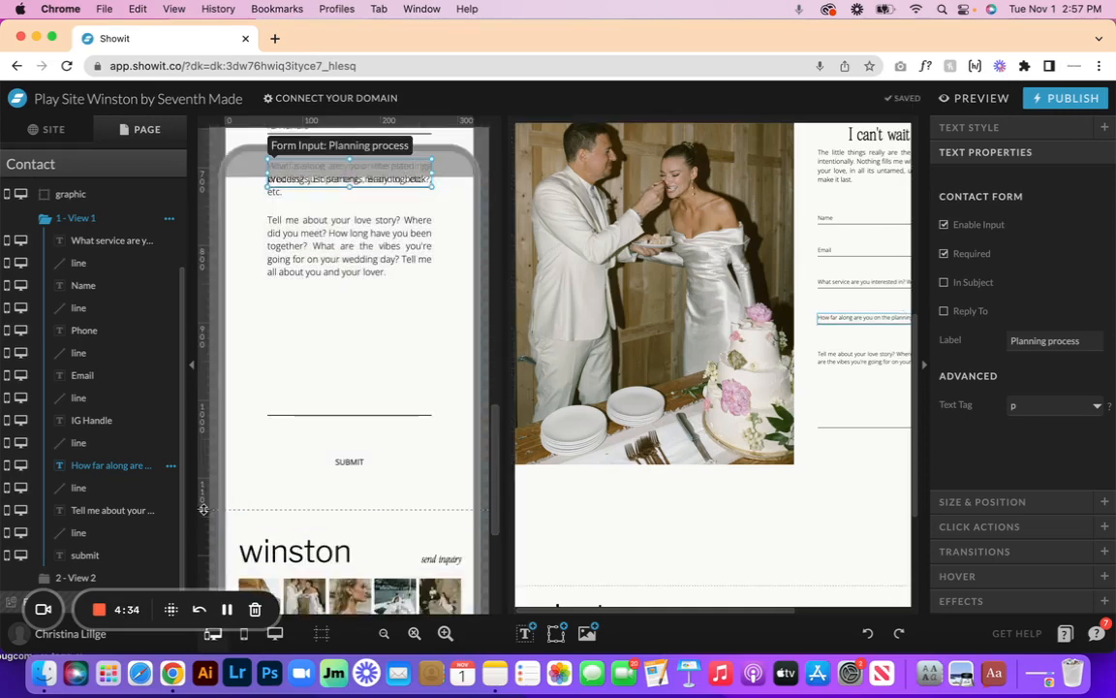
scroll(319, 581, up, 2)
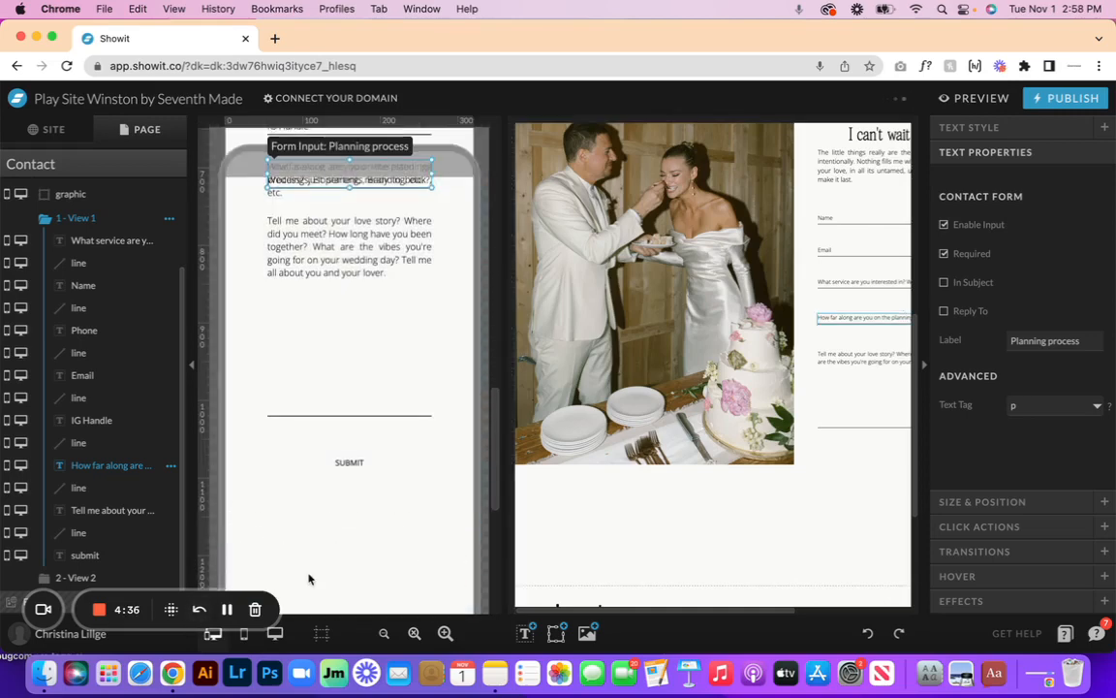
drag(344, 586, 343, 415)
click(317, 341)
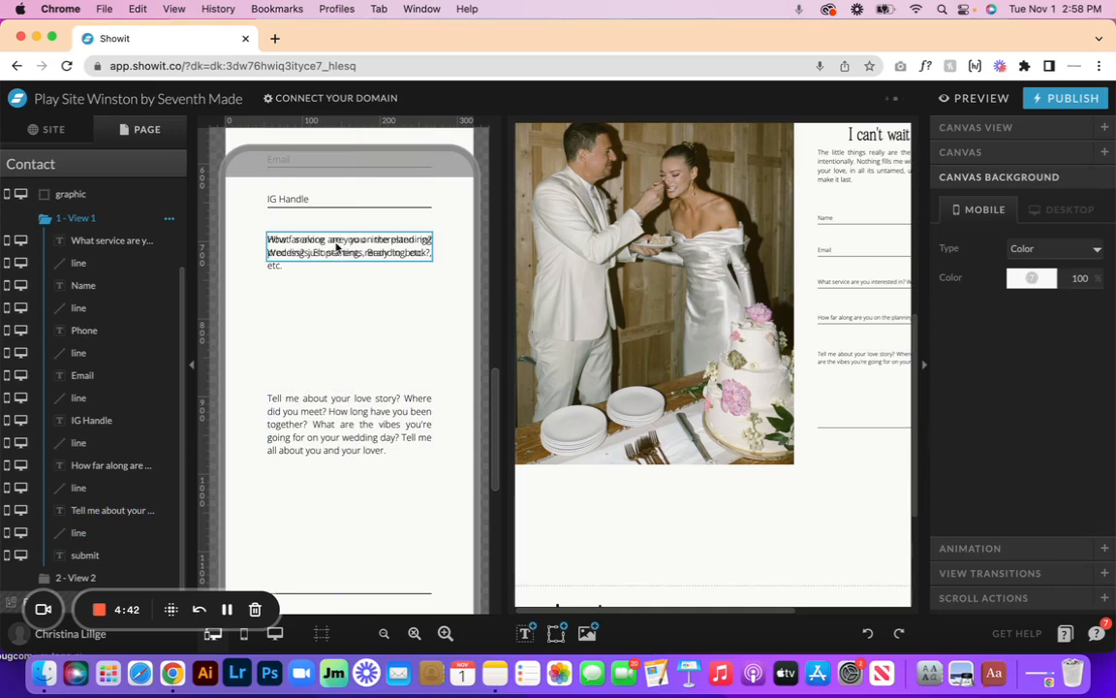
click(335, 245)
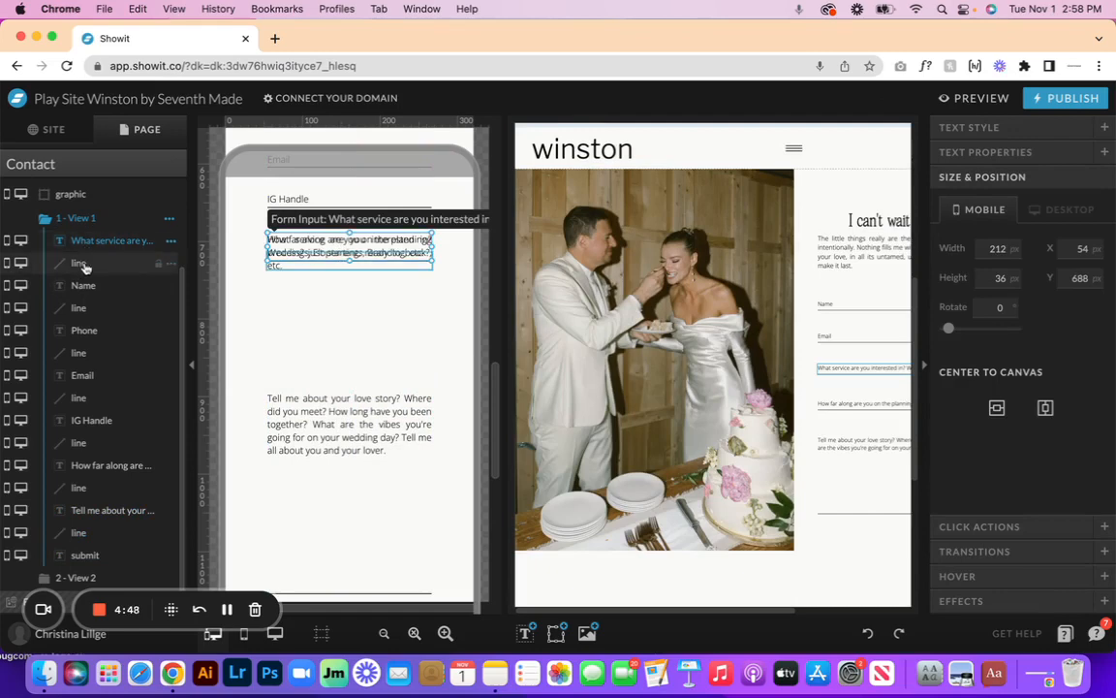
- Move the service question and its line down the layer order, directly above the How far along field
shift+click(81, 265)
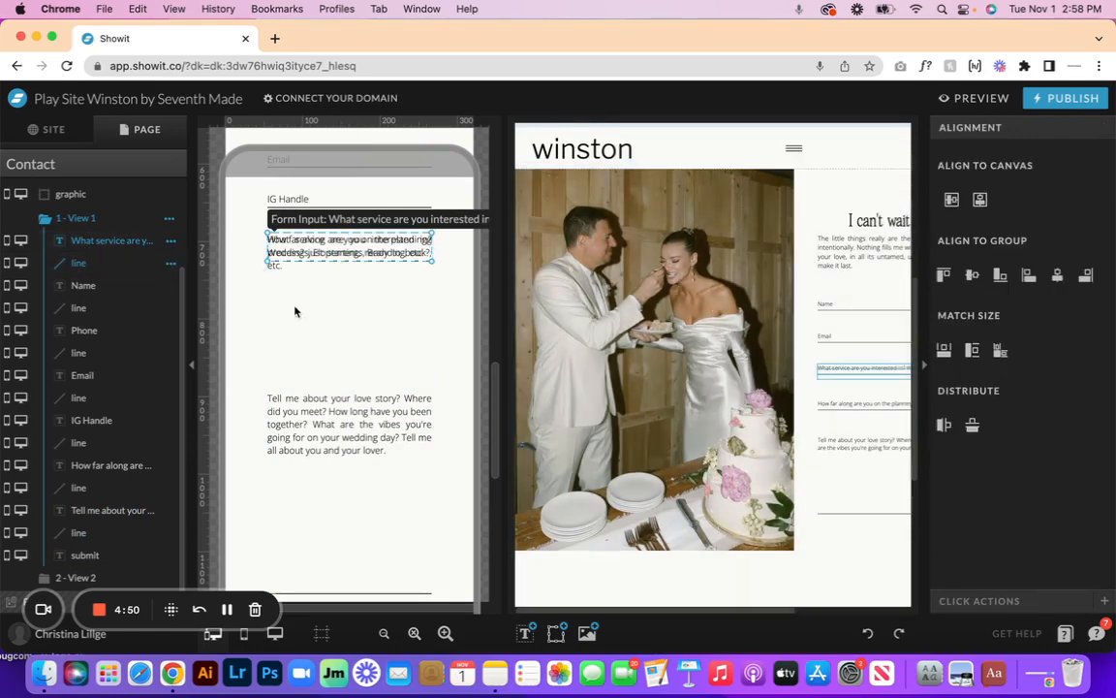
drag(113, 268, 110, 463)
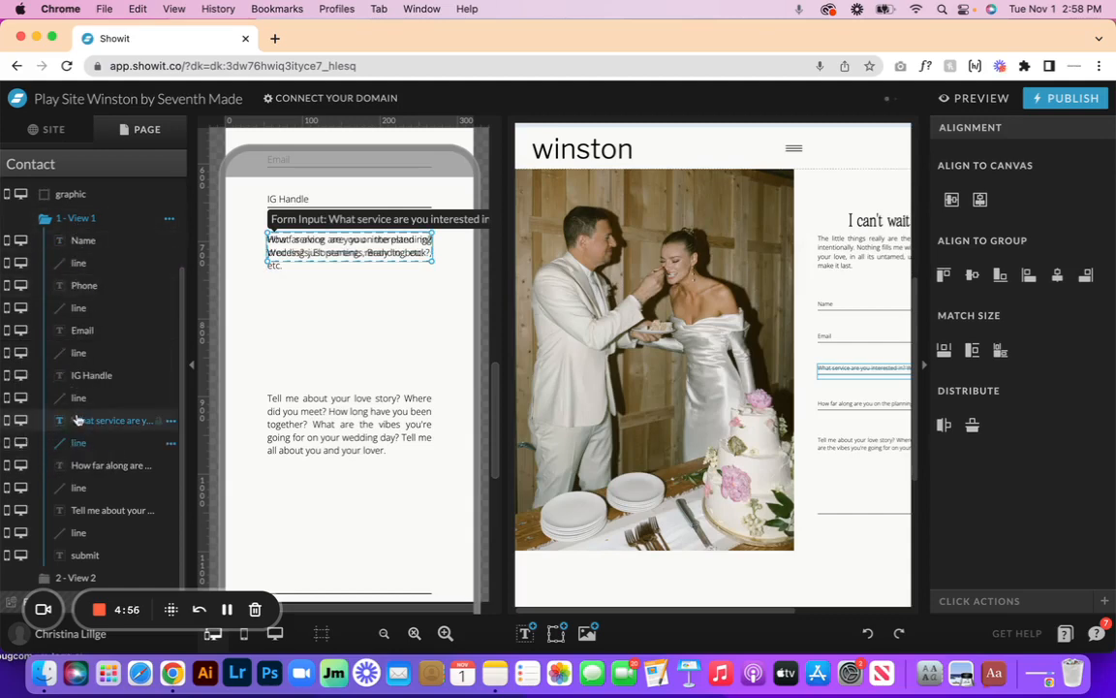
click(80, 465)
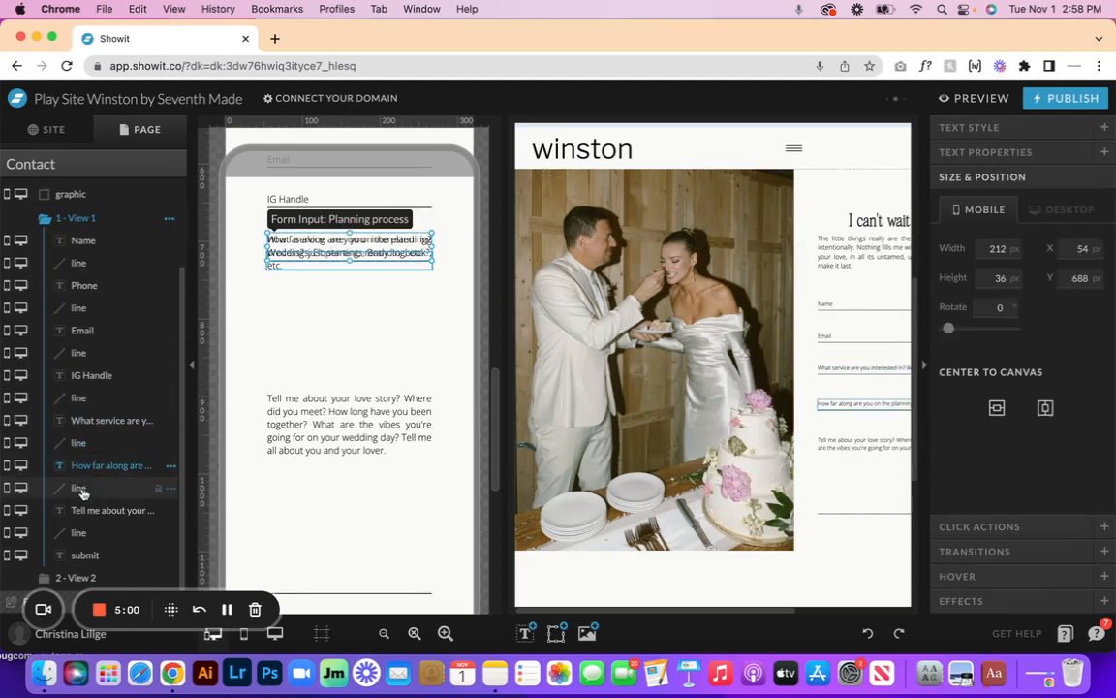
shift+click(81, 489)
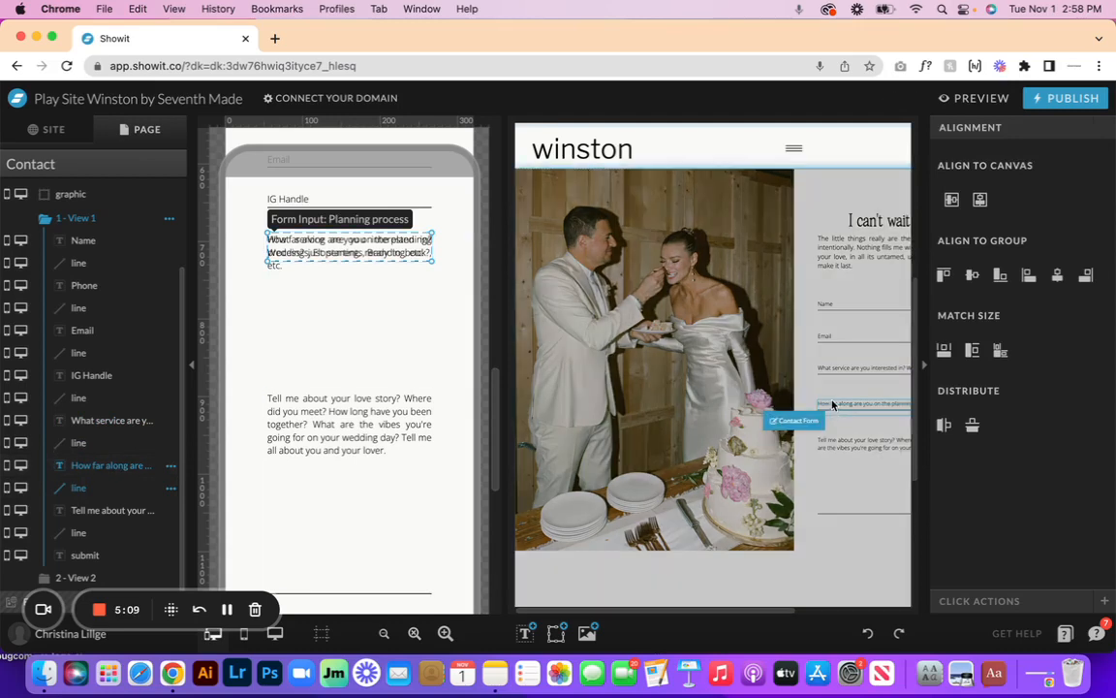
click(81, 469)
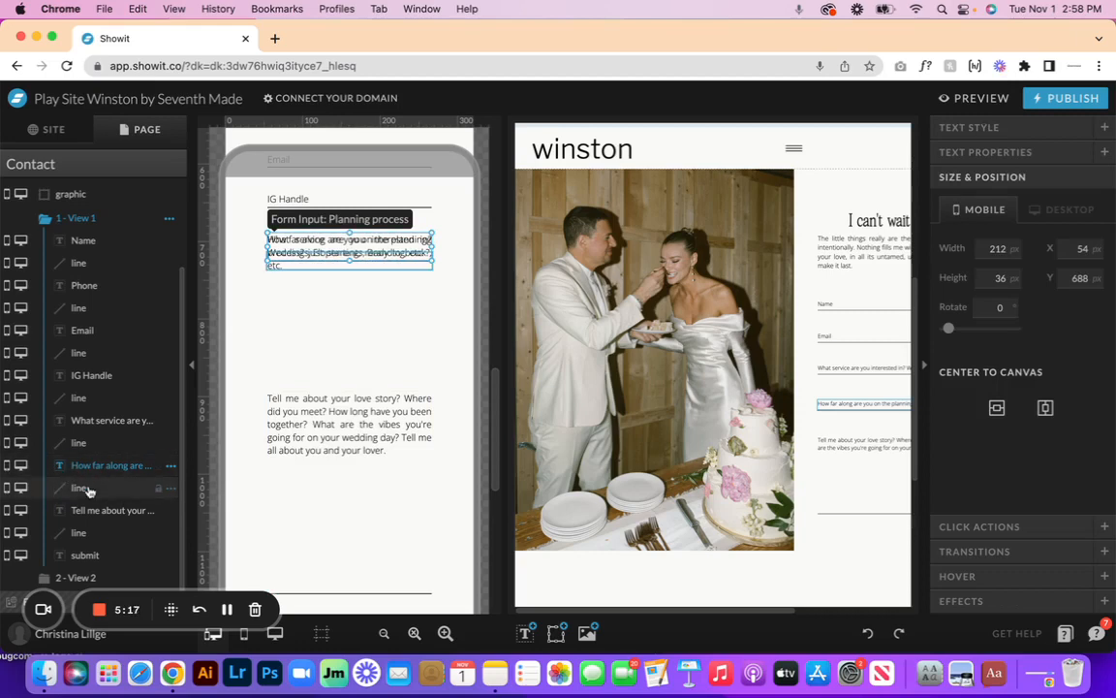
click(82, 489)
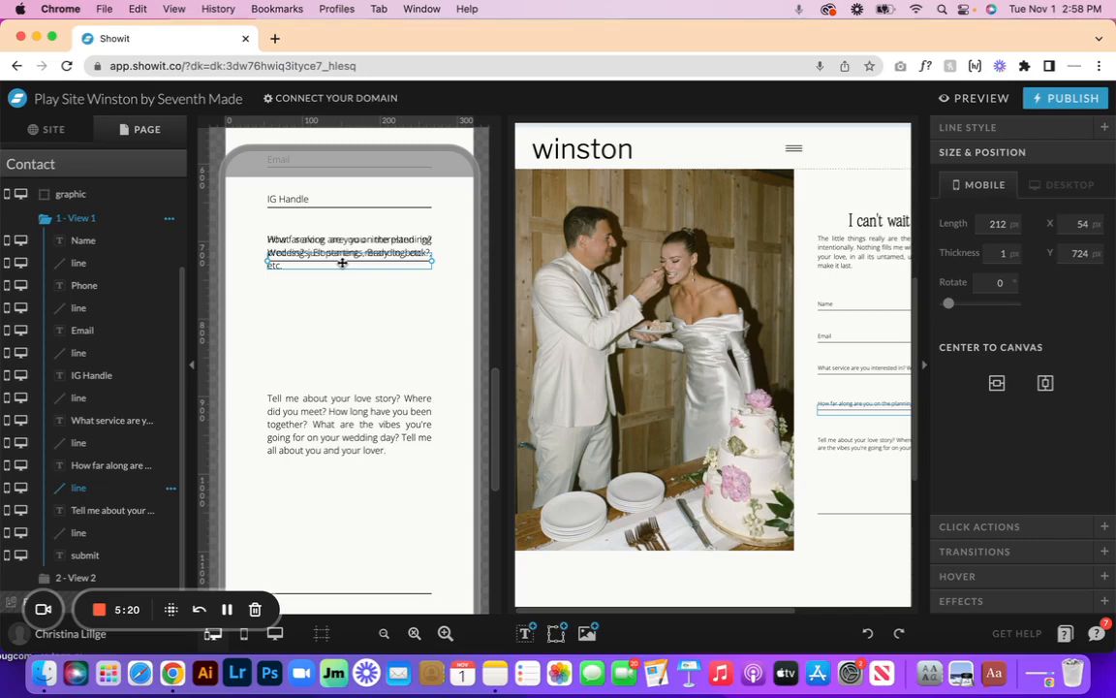
- Nudge the planning-process field and its underline down seven steps, clear of the service question
click(378, 325)
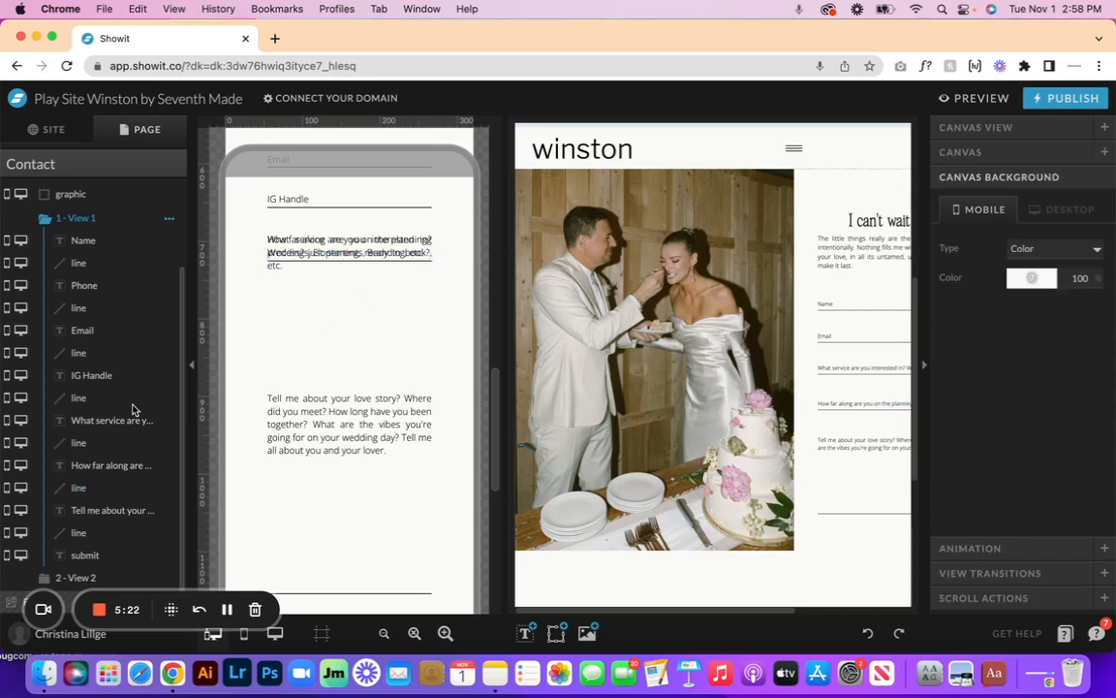
click(108, 465)
shift+click(105, 490)
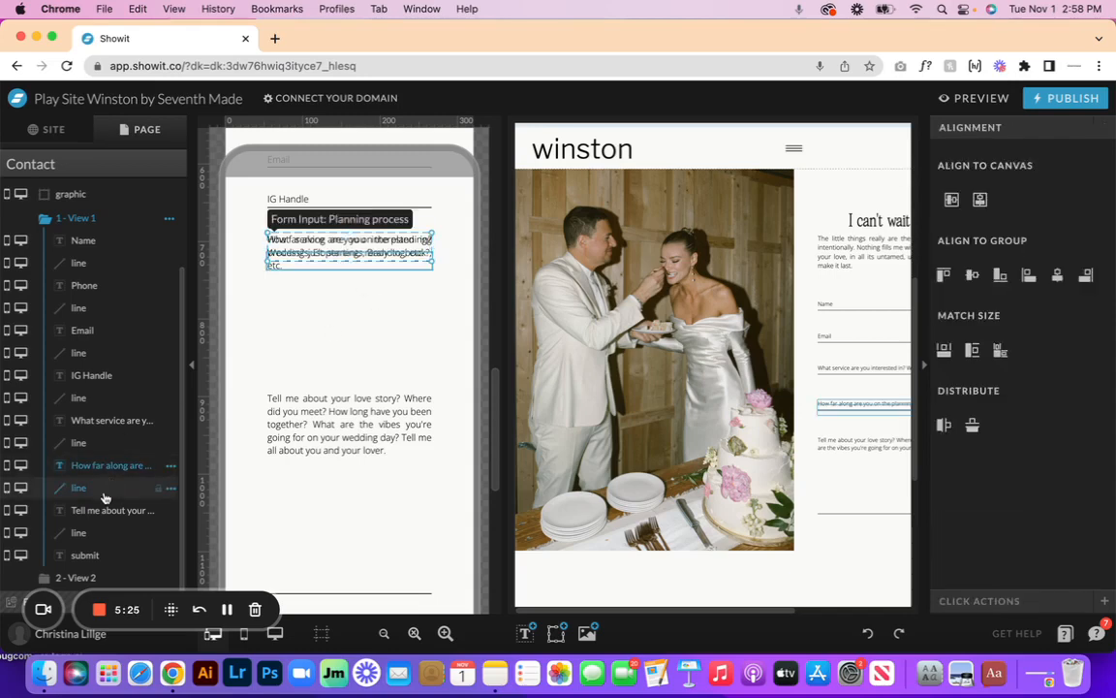
key(Down)
key(Down)
key(Down)
key(Down)
key(Down)
key(Down)
key(Down)
key(Down)
key(Down)
key(Down)
key(Down)
key(Down)
key(Down)
key(Down)
key(Down)
key(Down)
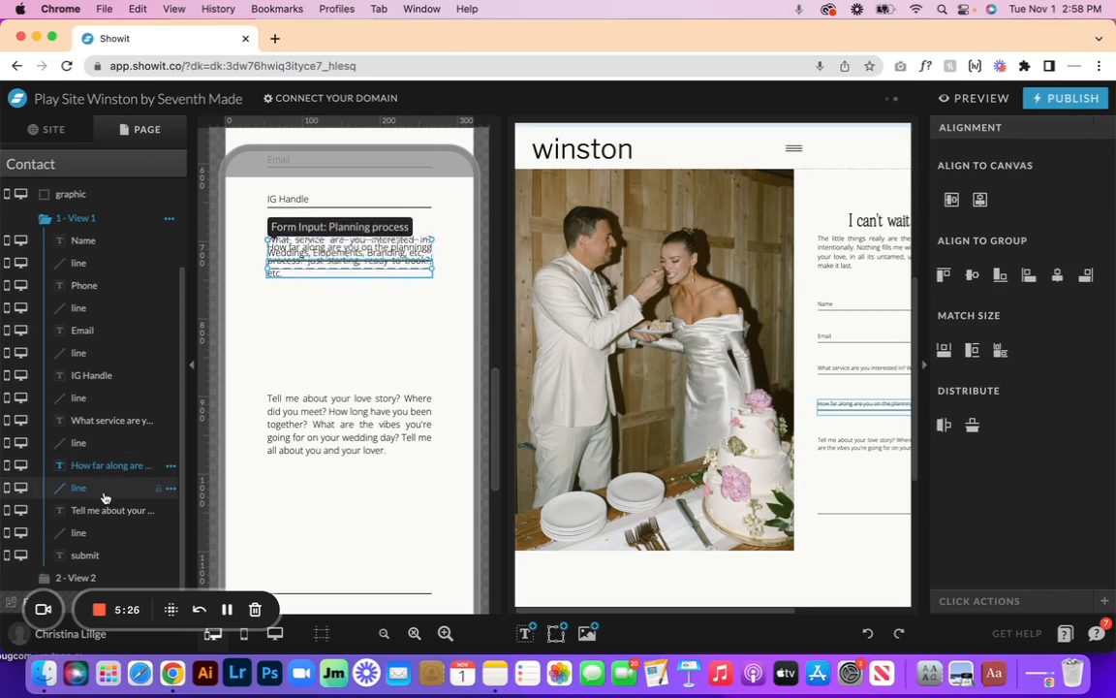
key(Down)
key(Down)
key(Down)
key(Down)
key(Down)
key(Down)
key(Down)
key(Down)
key(Down)
key(Down)
key(Down)
key(Down)
key(Down)
key(Down)
key(Down)
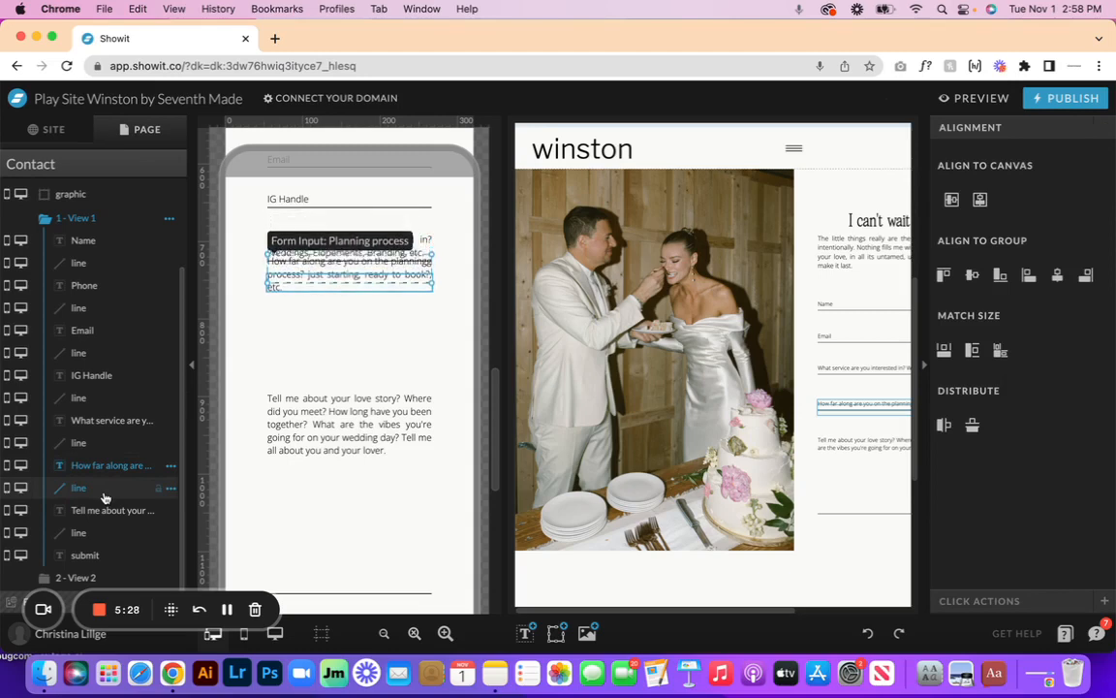
key(Down)
key(Down)
key(Down)
key(Down)
key(Down)
key(Down)
key(Down)
key(Down)
key(Down)
key(Down)
key(Down)
key(Down)
key(Down)
key(Down)
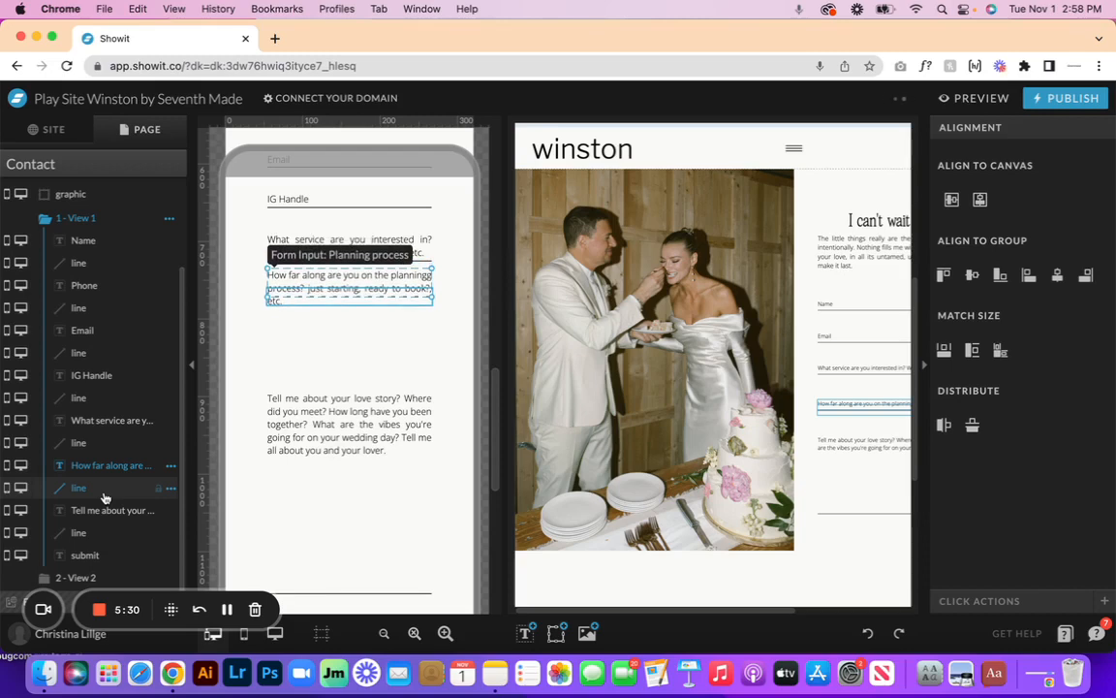
key(Down)
key(Down)
key(Down)
key(Down)
key(Down)
key(Down)
key(Down)
key(Down)
key(Down)
key(Down)
key(Down)
key(Down)
key(Down)
key(Down)
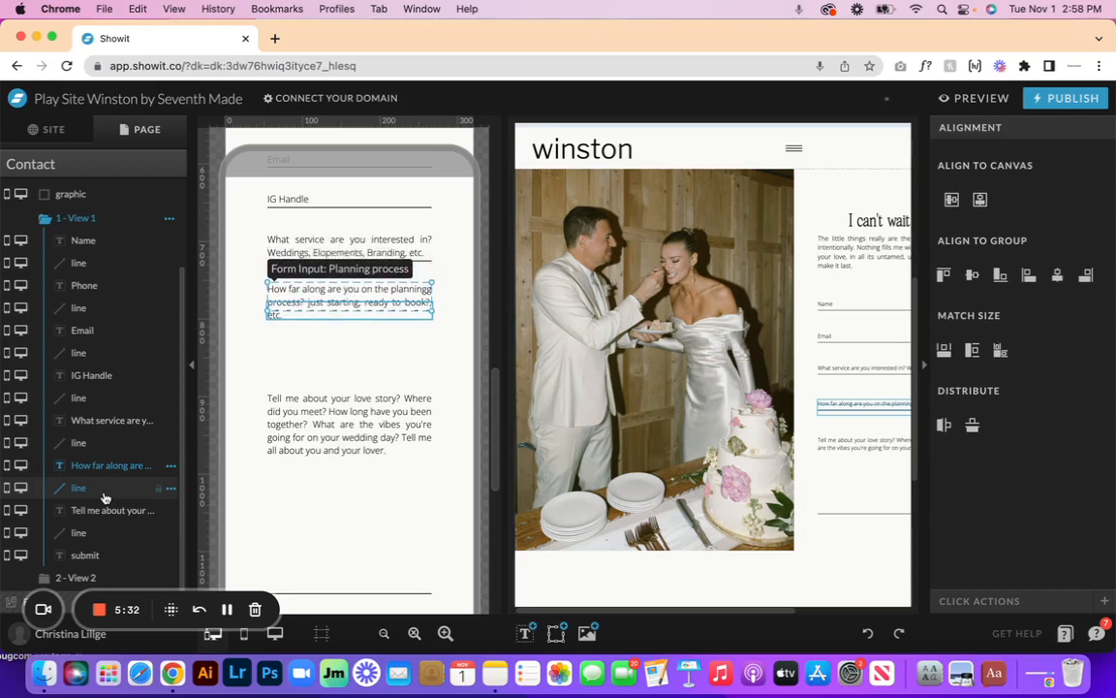
key(Down)
key(Down)
key(Down)
key(Down)
key(Down)
key(Down)
key(Down)
key(Down)
key(Down)
key(Down)
key(Down)
key(Down)
key(Down)
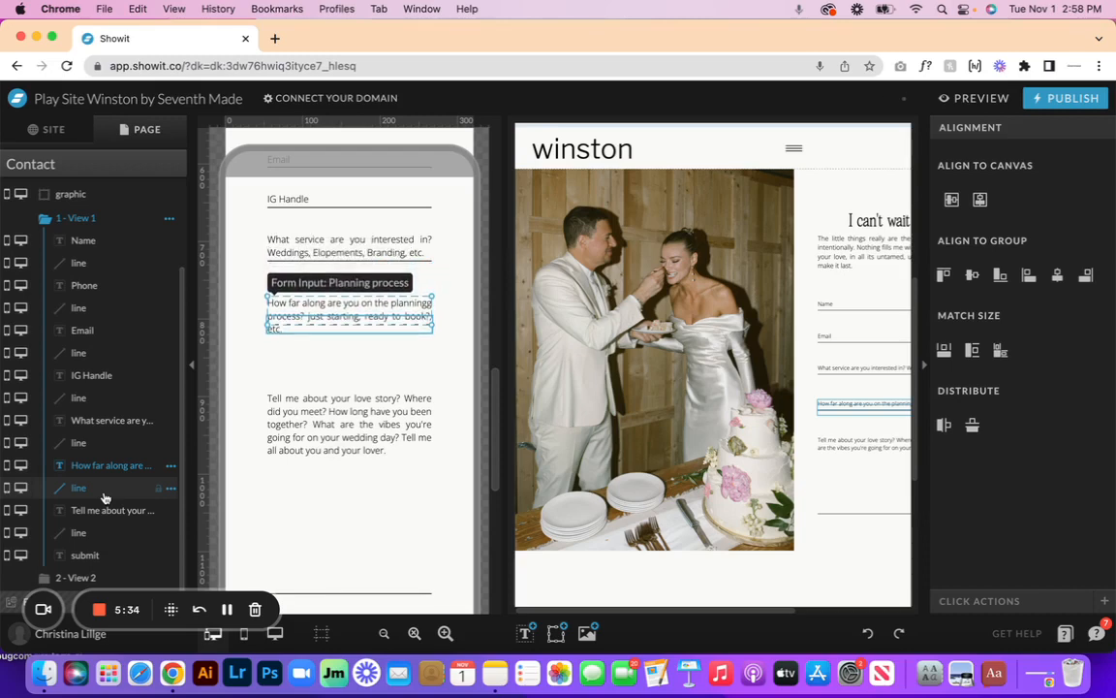
key(Down)
key(Down)
key(Down)
key(Down)
key(Down)
key(Down)
key(Down)
key(Down)
key(Down)
key(Down)
key(Down)
key(Down)
key(Down)
key(Down)
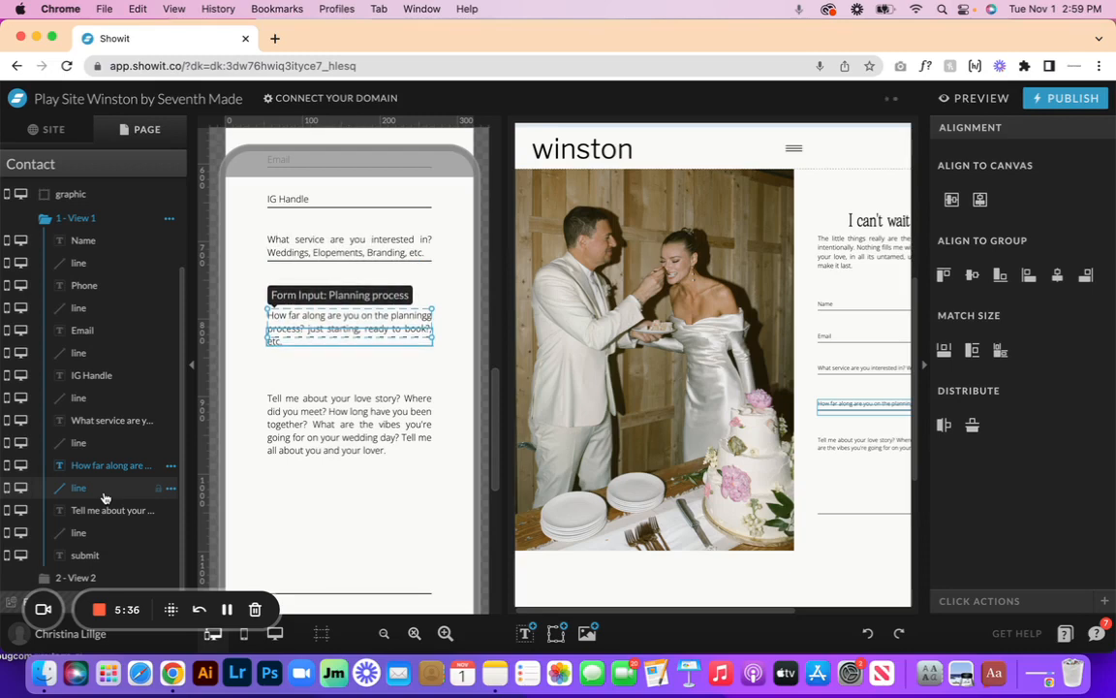
key(Down)
key(Down)
key(Down)
key(Down)
key(Down)
key(Down)
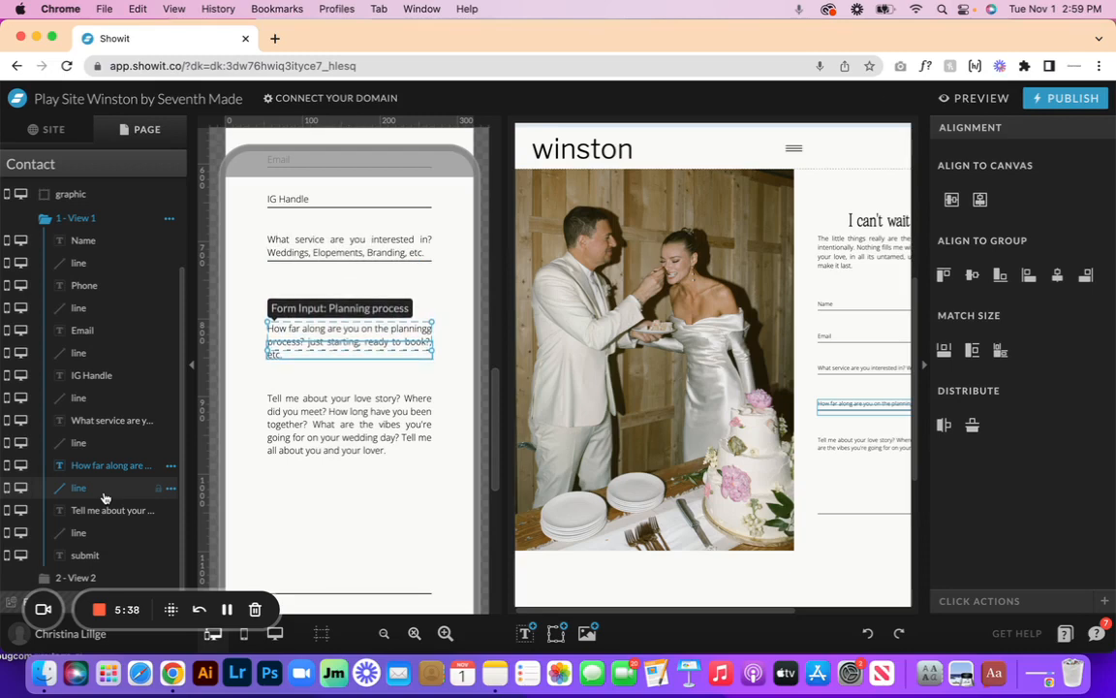
- Drag the planning-process field's top handle up to make it about 53 px tall
click(456, 349)
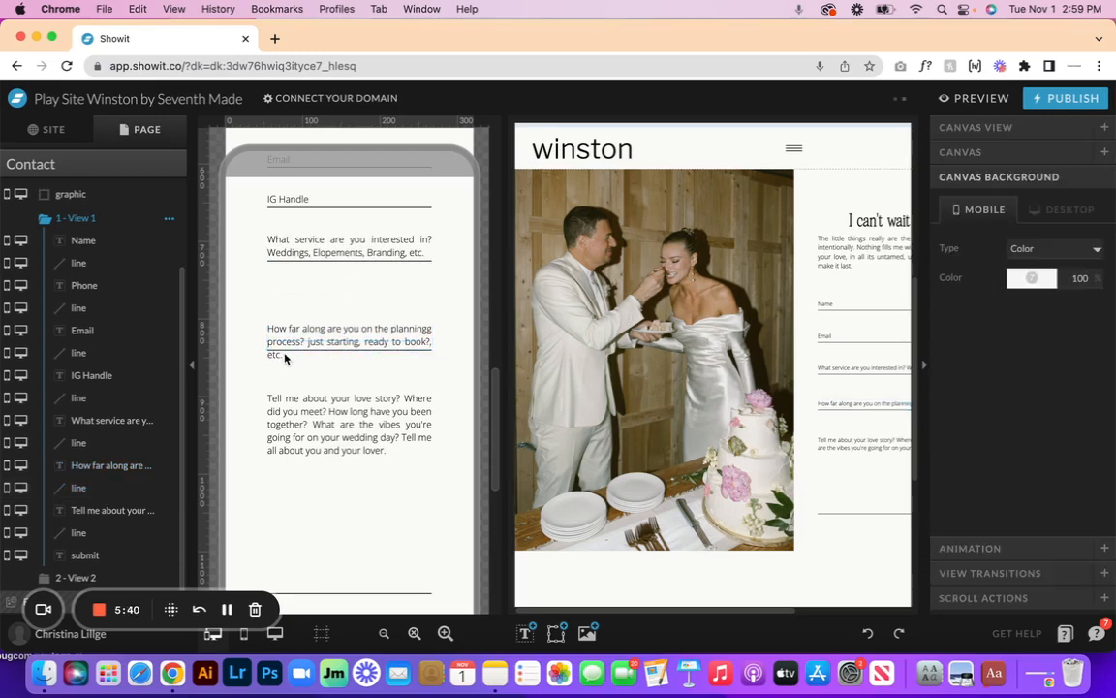
click(281, 354)
click(302, 334)
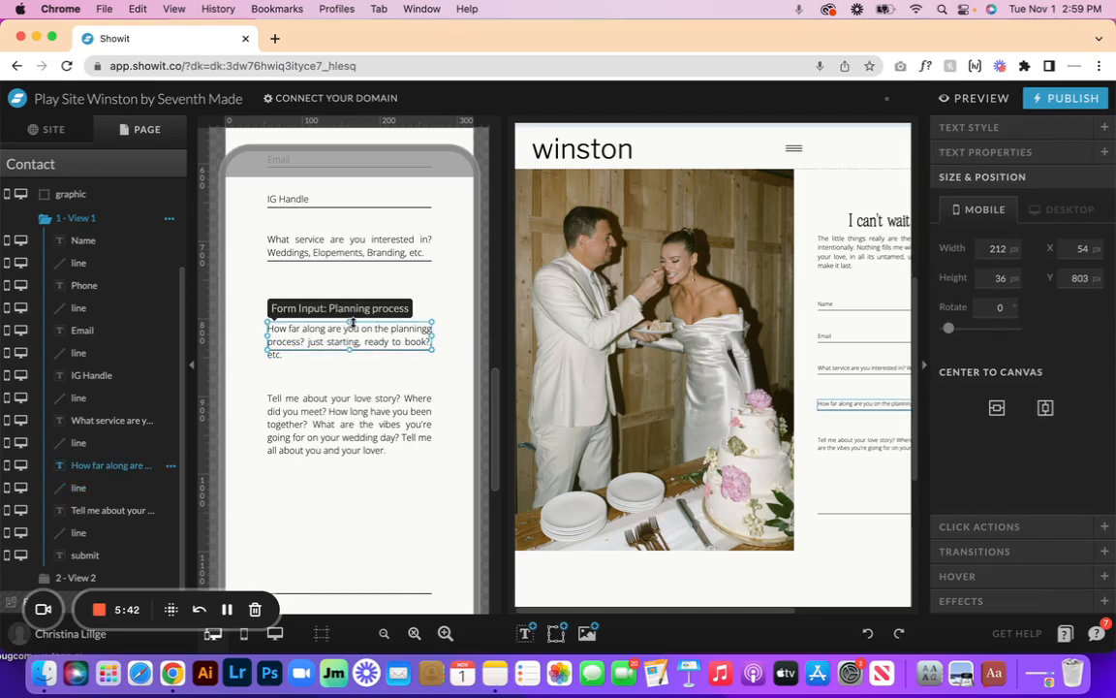
drag(351, 320, 351, 306)
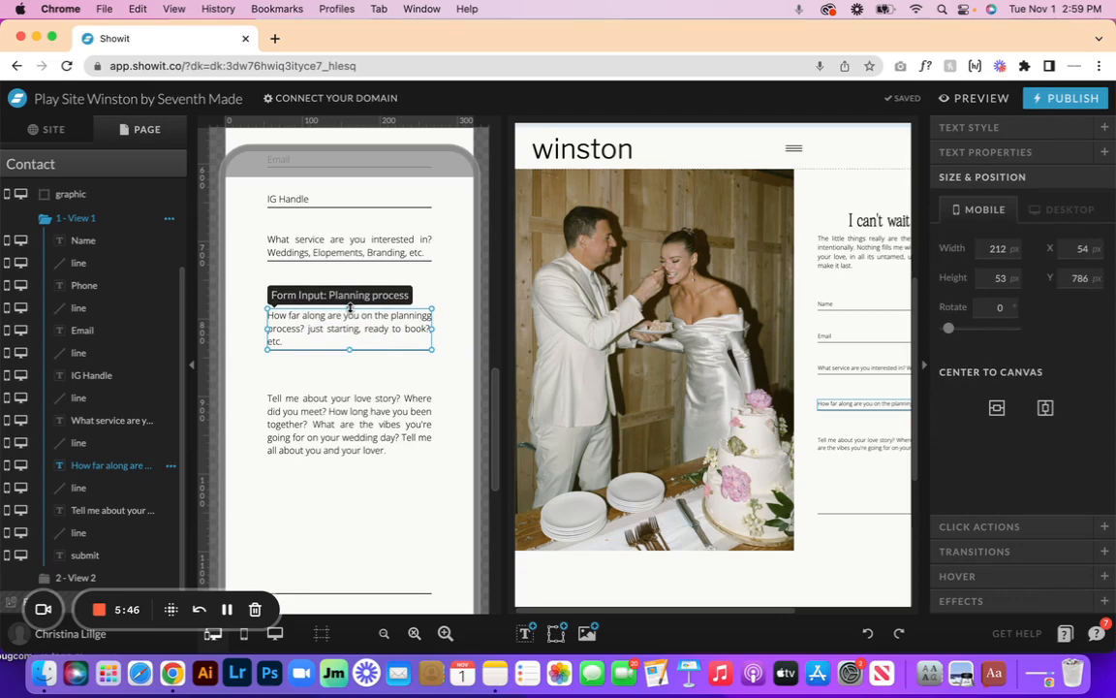
key(Escape)
click(389, 320)
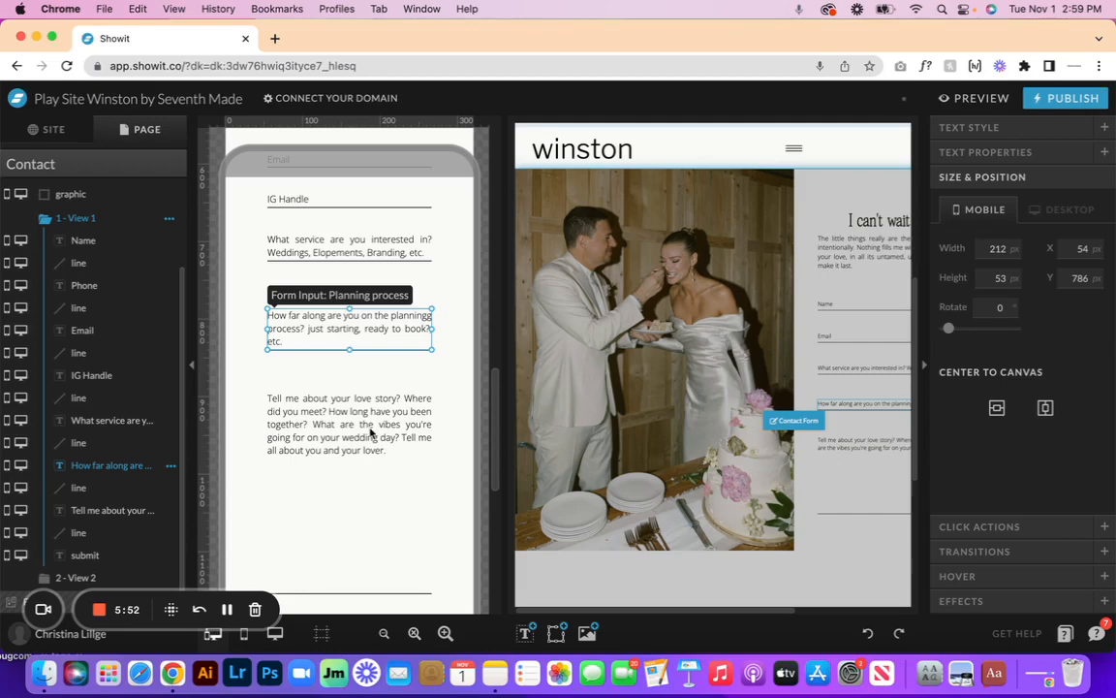
scroll(370, 430, down, 5)
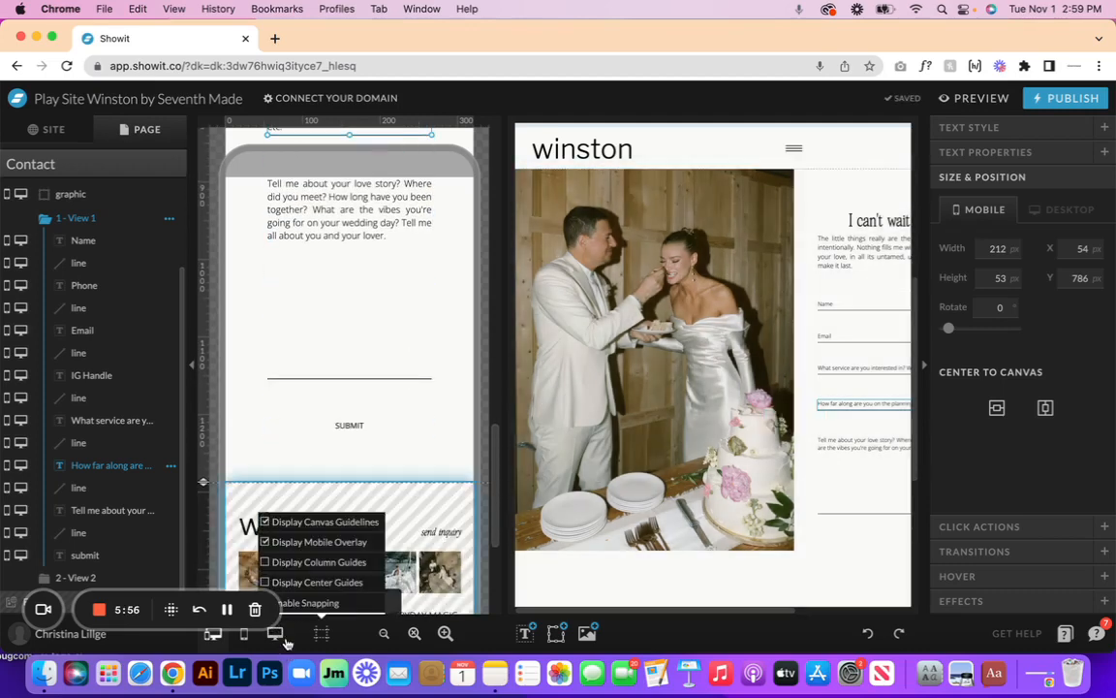
- On desktop, lengthen the wedding photo and raise the Contact Form's bottom edge to meet it
click(275, 633)
scroll(555, 465, down, 4)
click(402, 329)
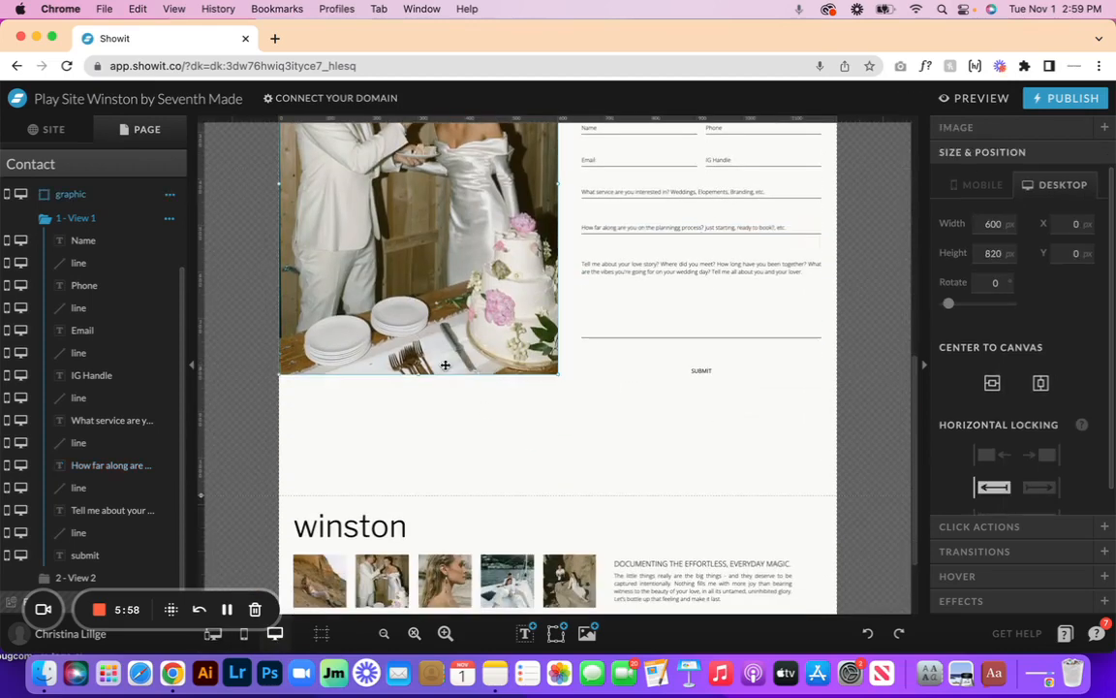
drag(417, 376, 428, 418)
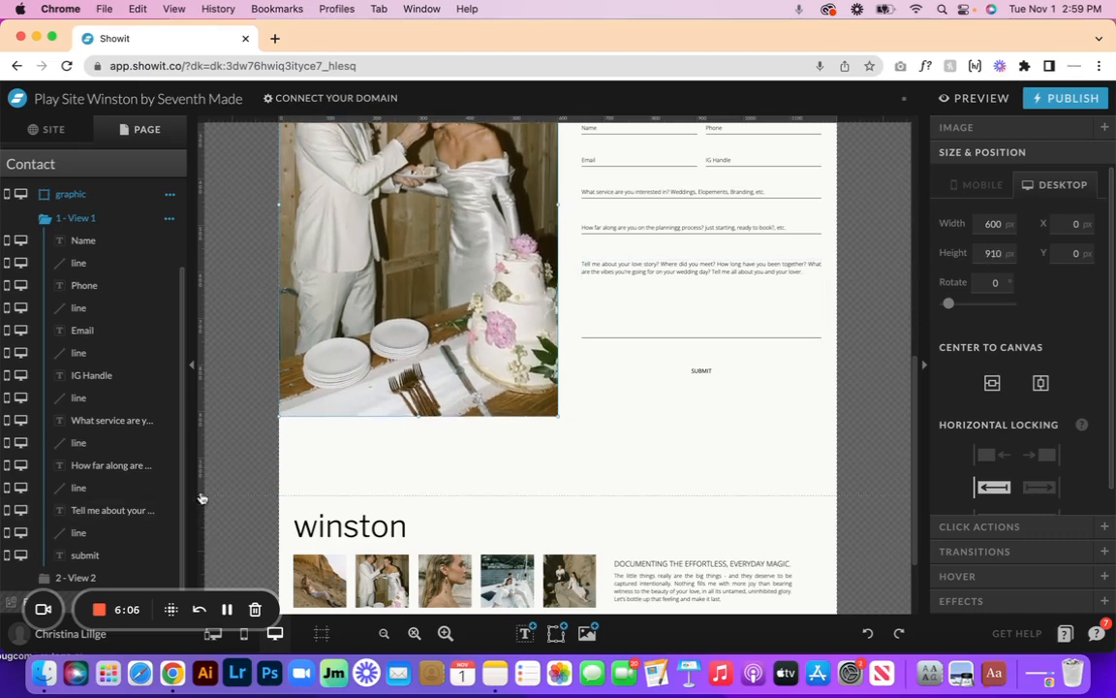
drag(202, 478, 205, 364)
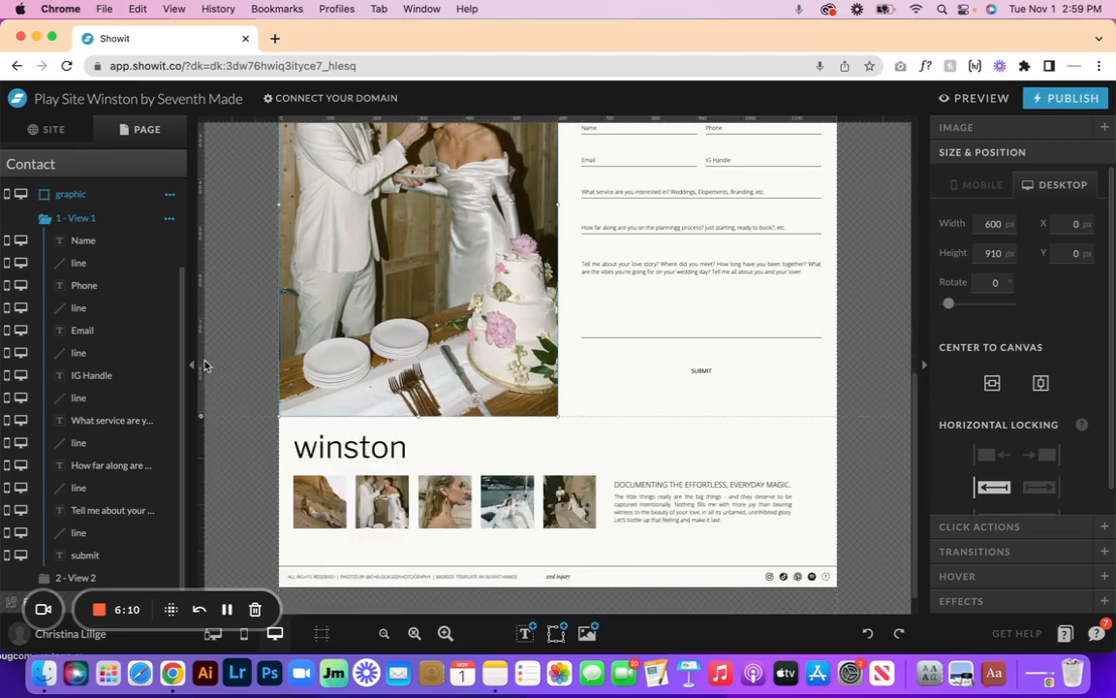
click(718, 412)
scroll(715, 411, up, 3)
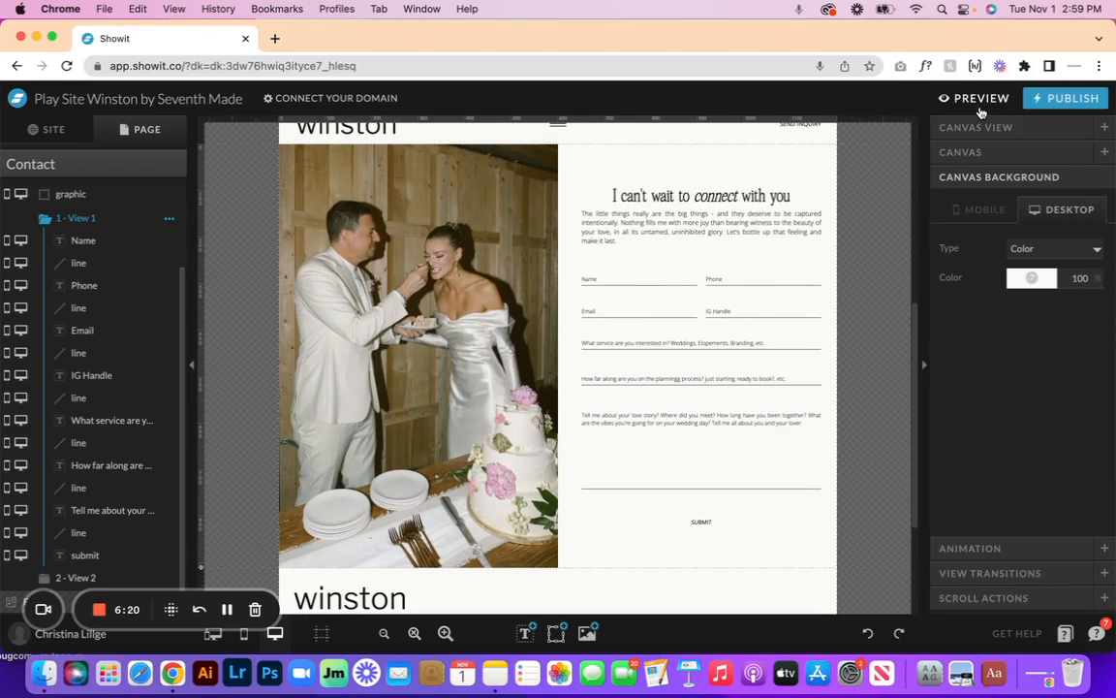
- Turn off Scroll to Canvas on the SUBMIT button while keeping Submit Contact Form checked
click(714, 523)
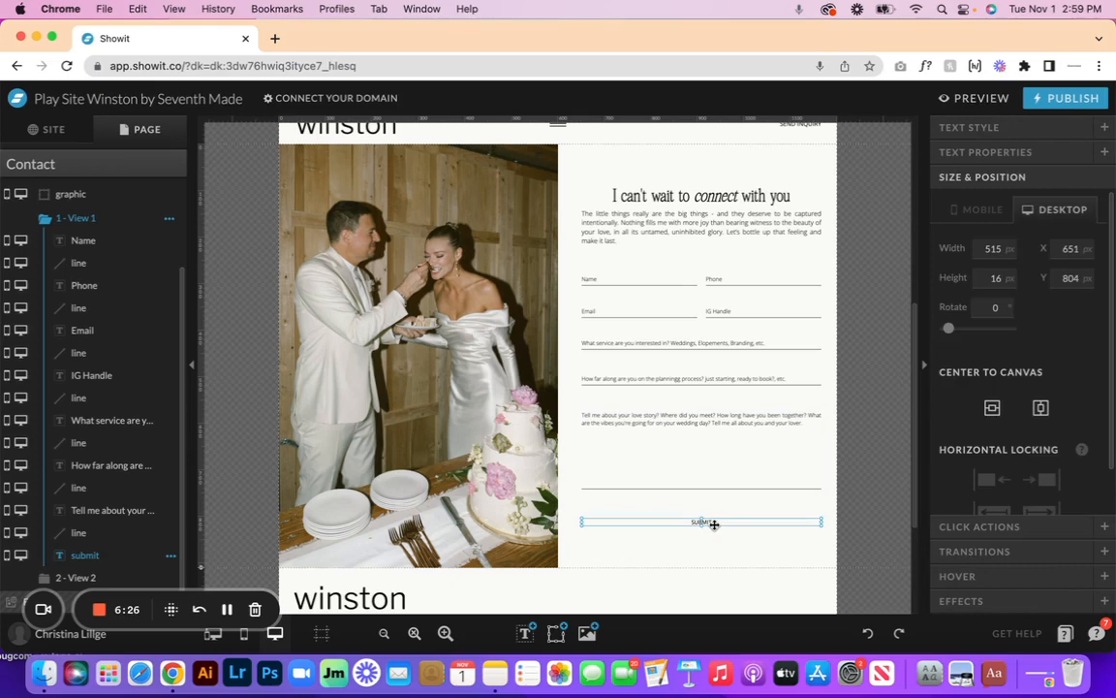
click(1010, 527)
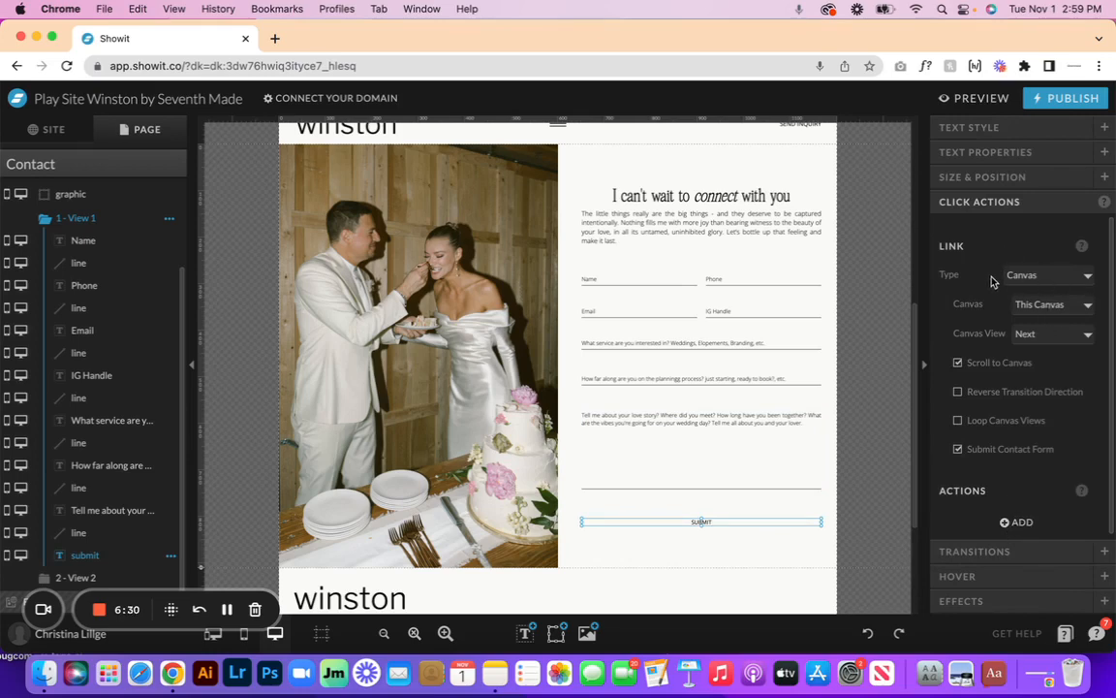
click(959, 363)
- Show 2 - View 2 and select its 'thank you!' heading and confirmation message
click(75, 578)
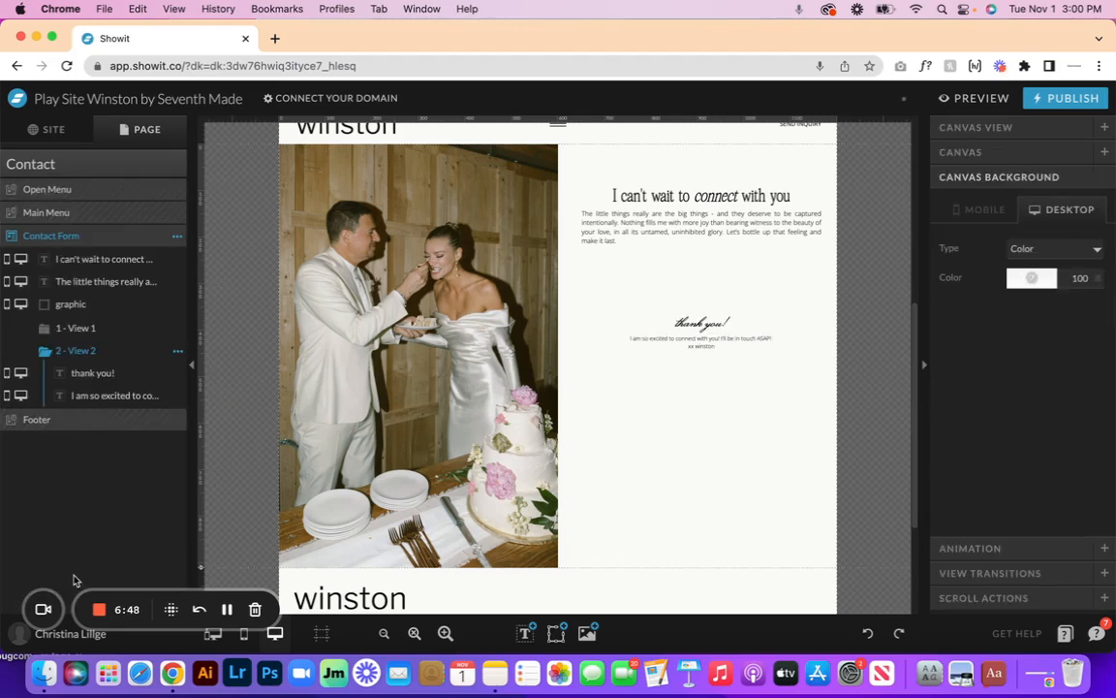
click(696, 340)
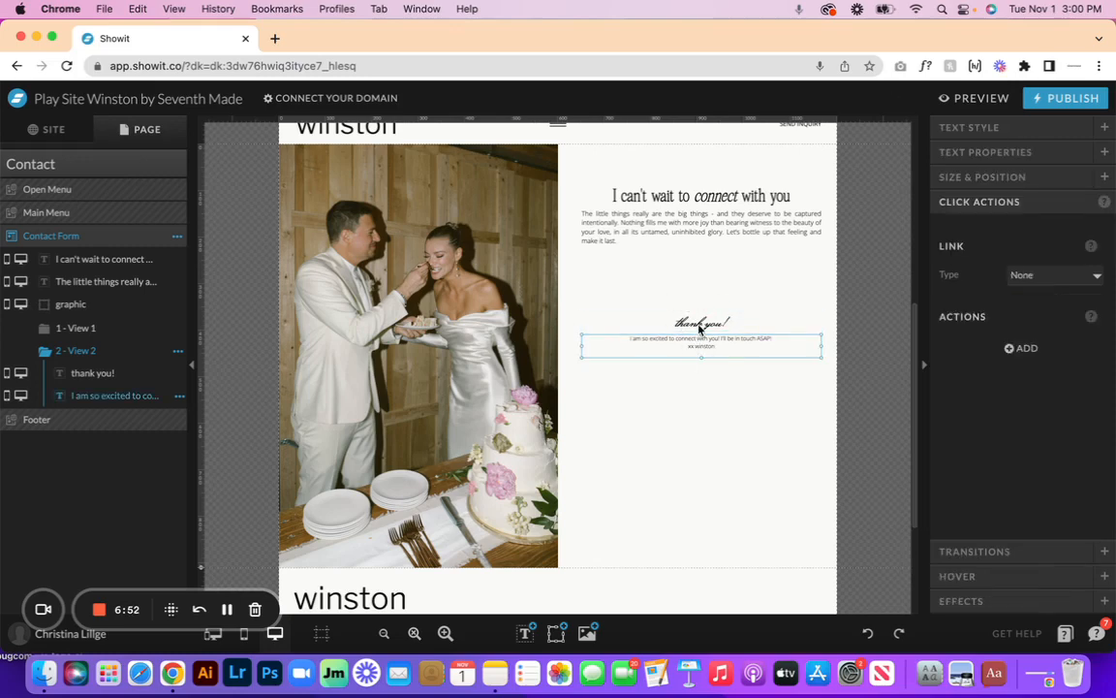
click(699, 328)
click(696, 346)
- Undo the last two edits, then delete the planning-process question on Desktop Only
click(873, 635)
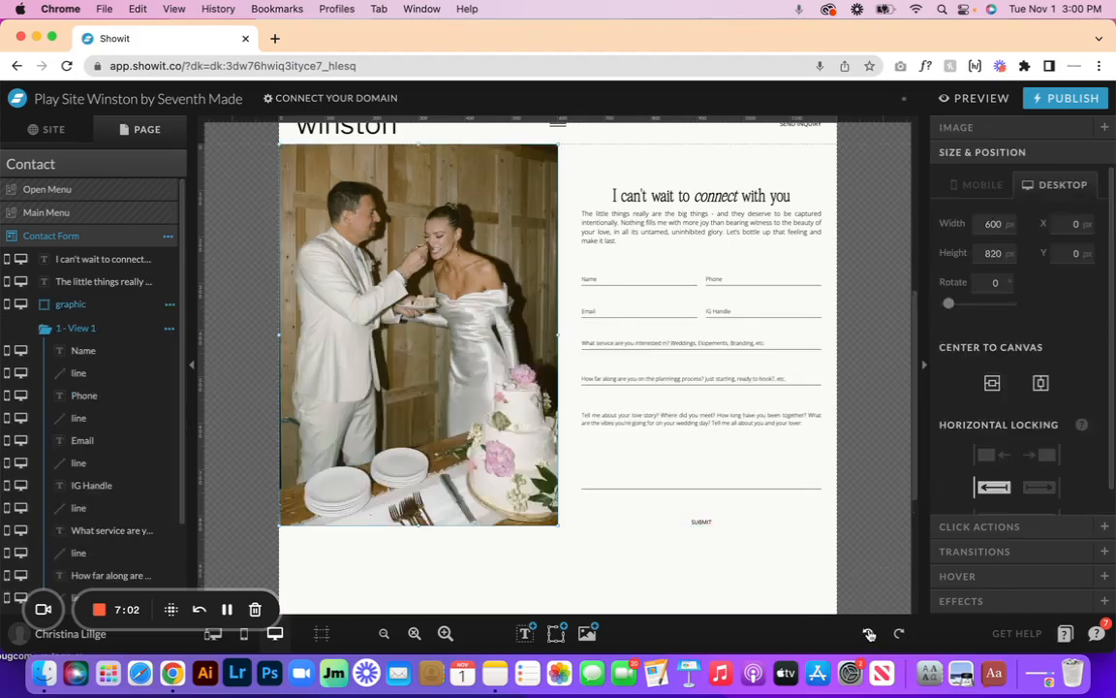
click(870, 635)
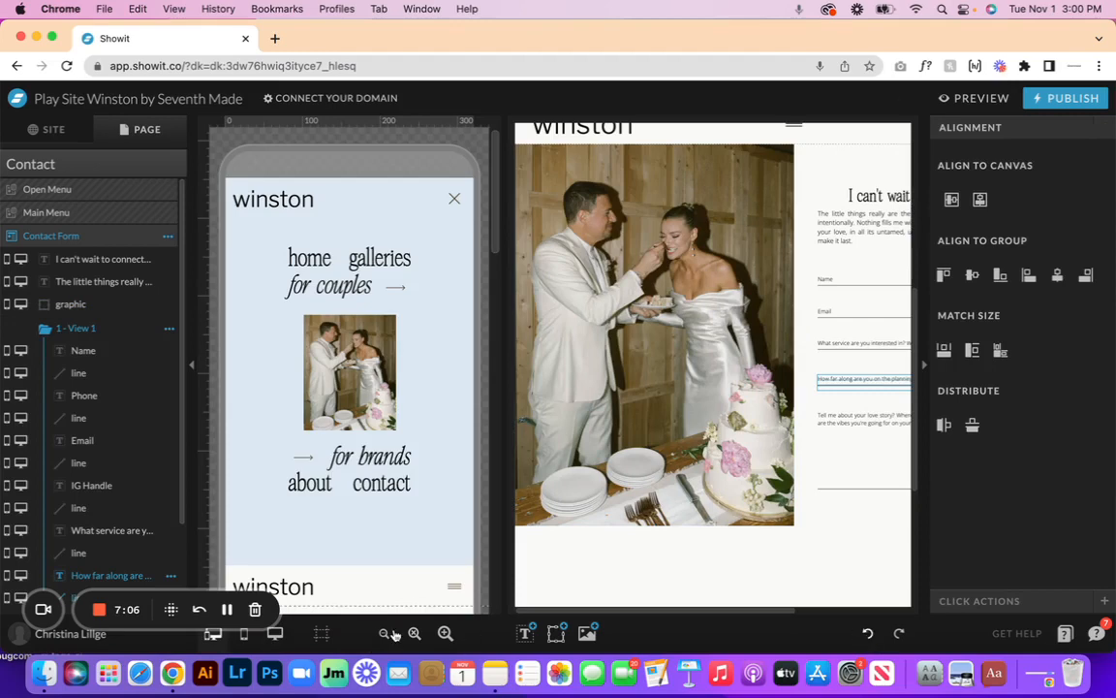
click(274, 633)
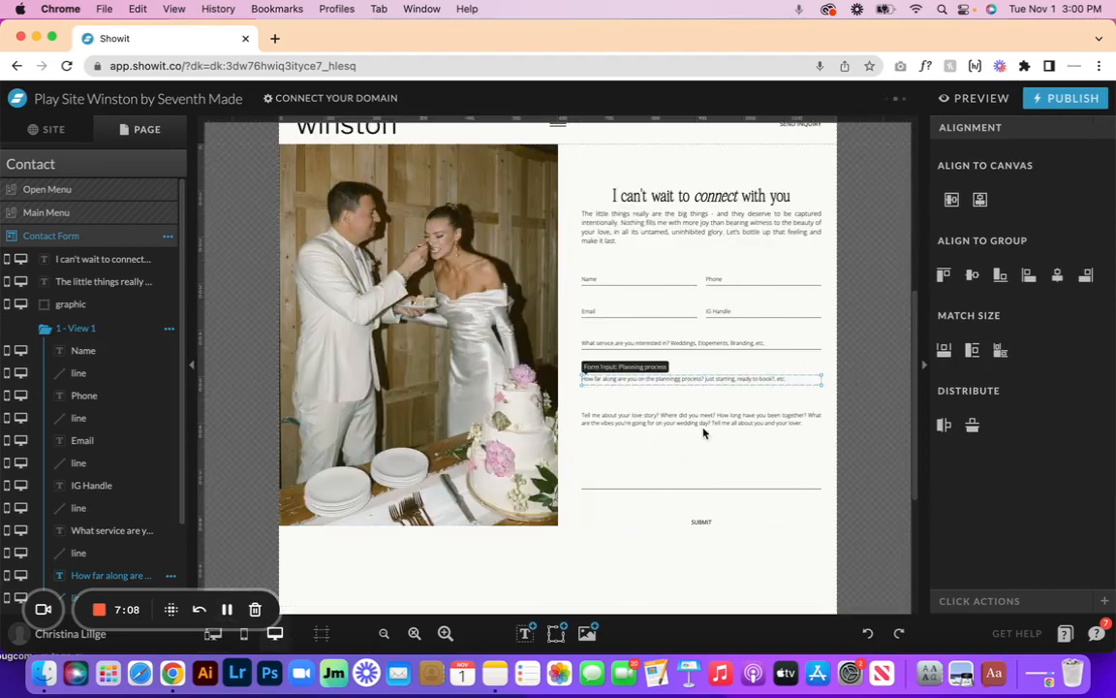
key(Delete)
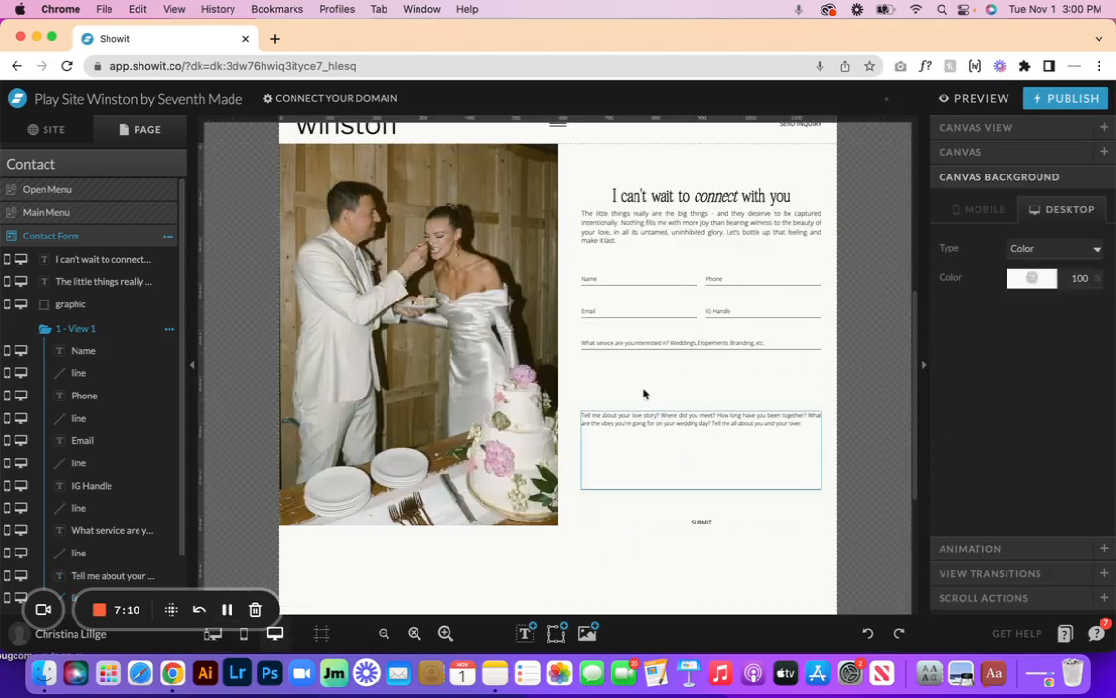
- Move the love-story field and SUBMIT up into the gap; shorten the section to about 875 px
drag(678, 387, 707, 549)
drag(722, 432, 723, 398)
click(462, 558)
scroll(462, 558, down, 5)
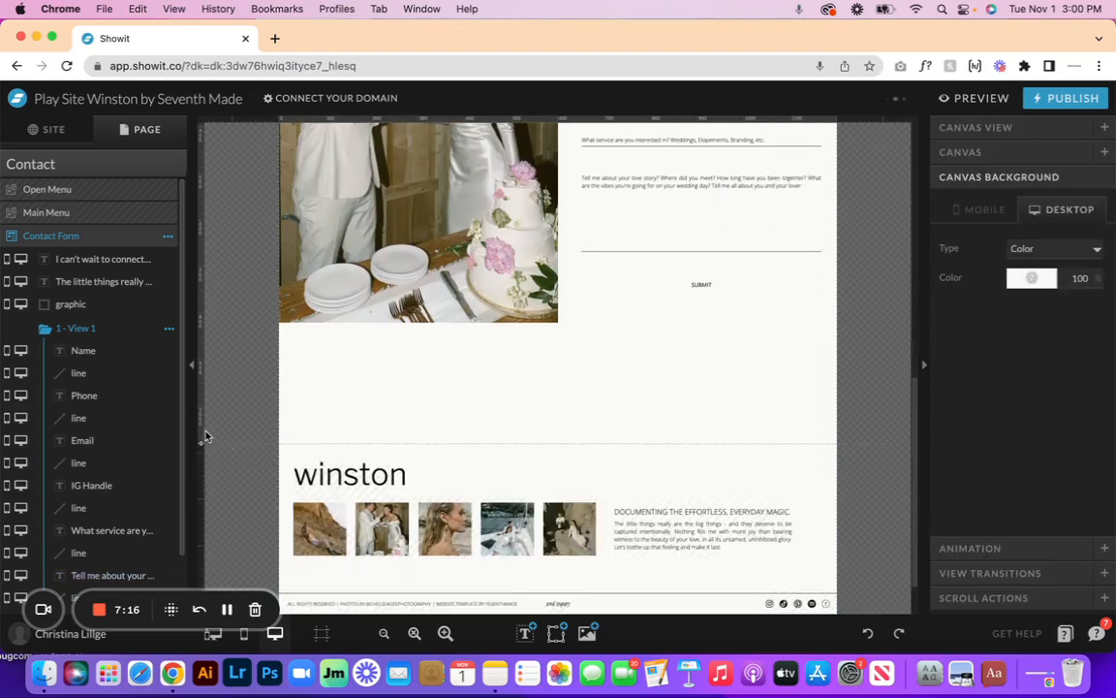
drag(205, 436, 222, 244)
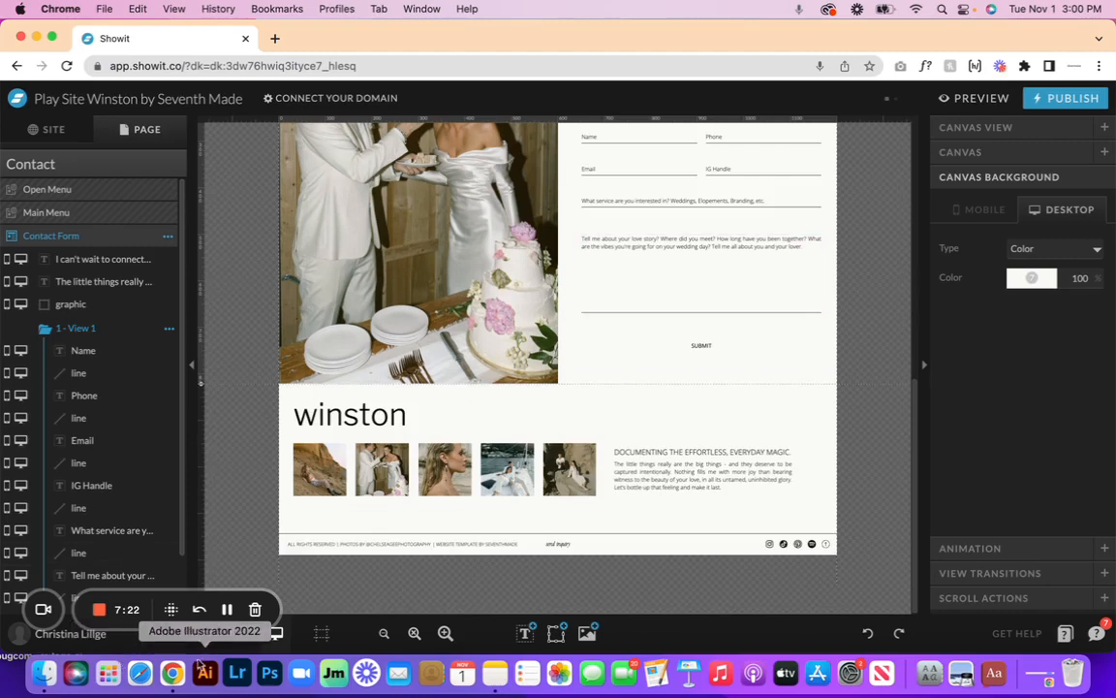
- Fine-tune the contact section's height on the desktop layout
click(413, 334)
click(608, 376)
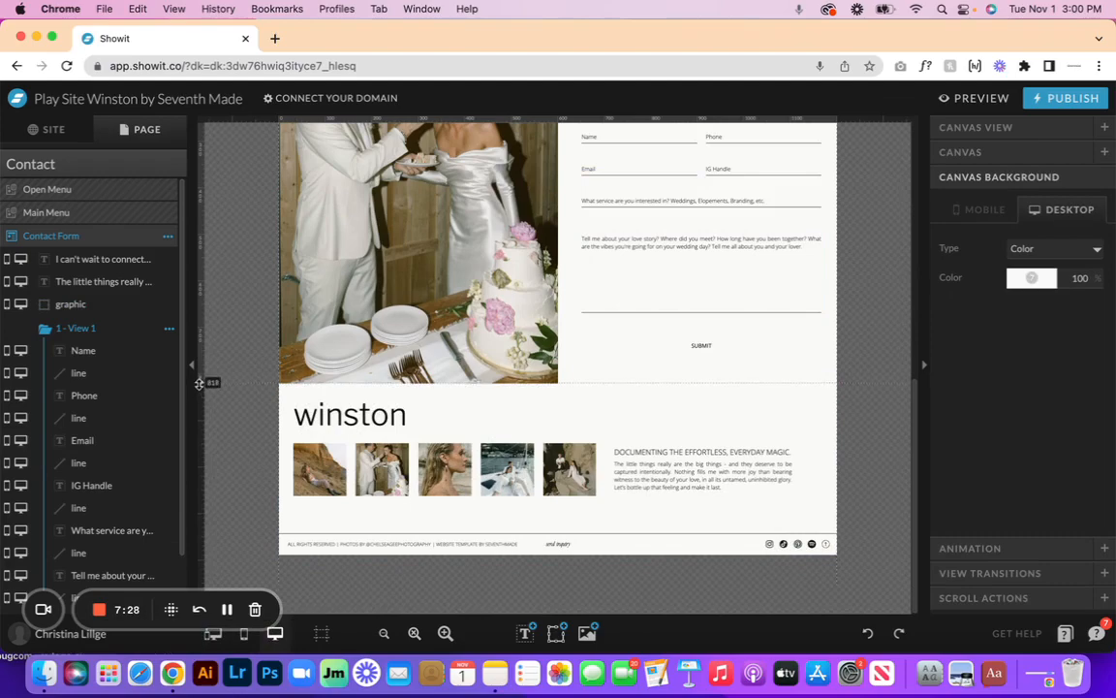
drag(198, 384, 199, 384)
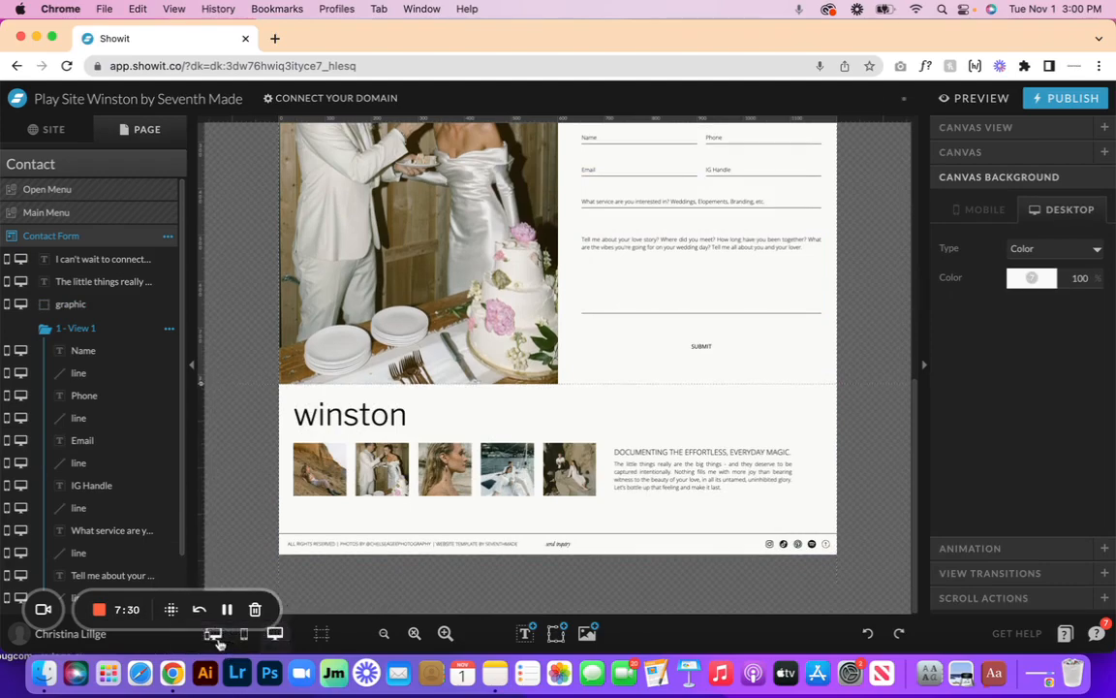
- Review the Contact Form in the mobile split view, then return to Desktop Only
click(213, 634)
scroll(350, 489, down, 10)
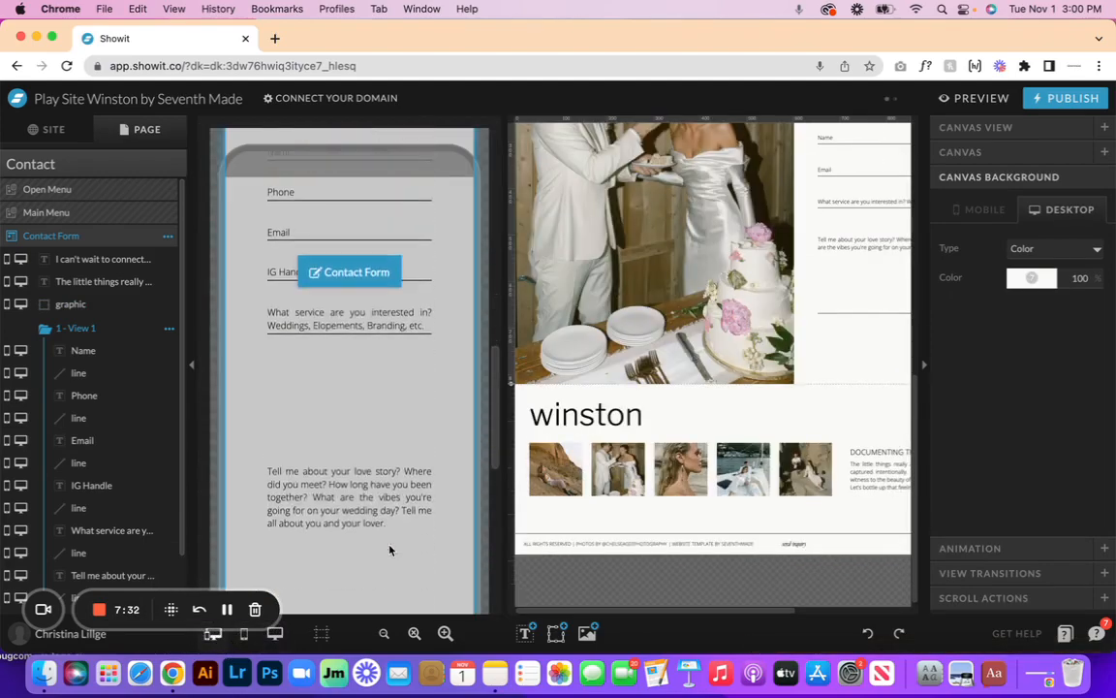
click(341, 378)
scroll(341, 378, up, 5)
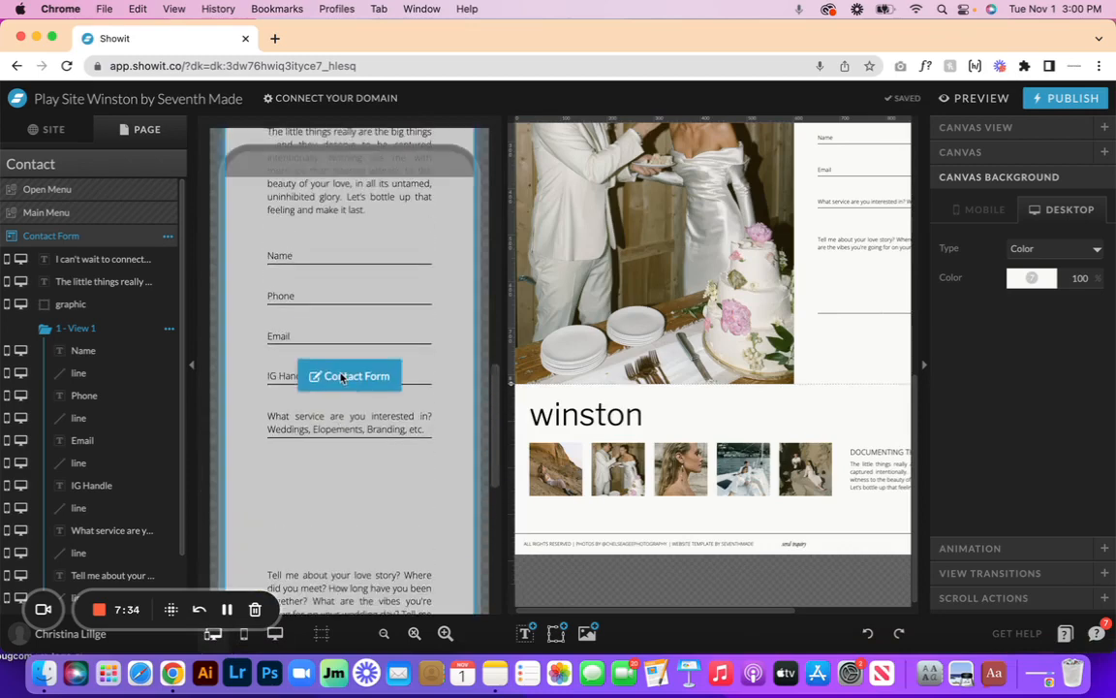
scroll(341, 378, down, 1)
click(395, 432)
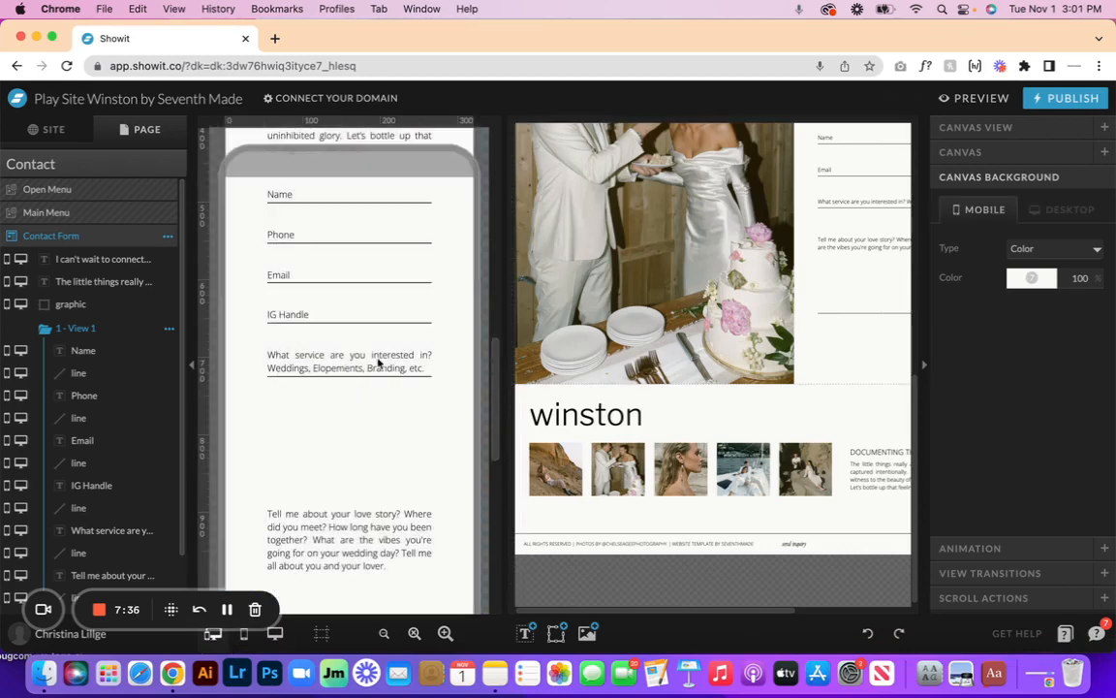
click(276, 635)
scroll(710, 376, up, 5)
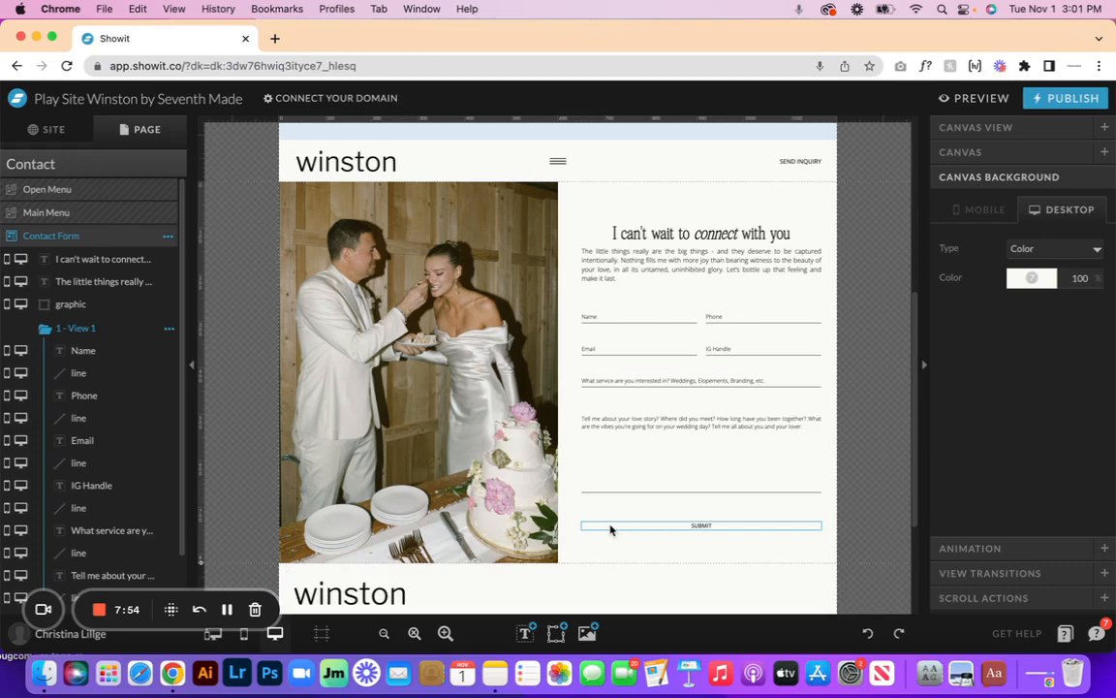
mouse_move(555, 635)
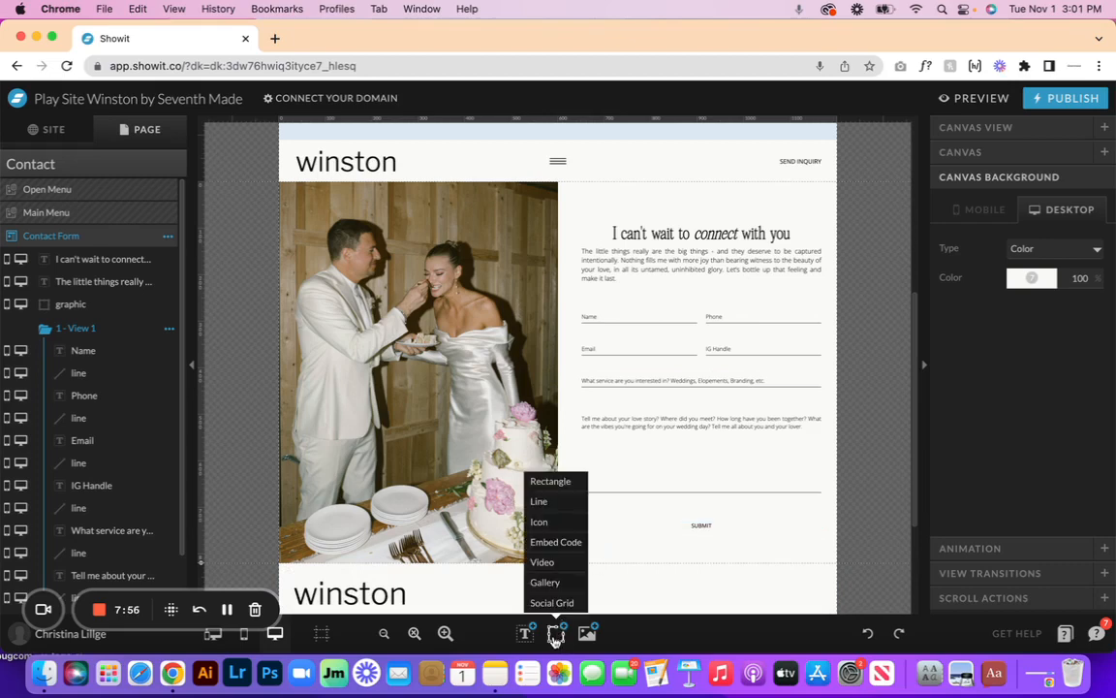
- Add an embed-code iframe over the form at 515 × 328 px, X 651, Y 255, saving empty code
click(566, 551)
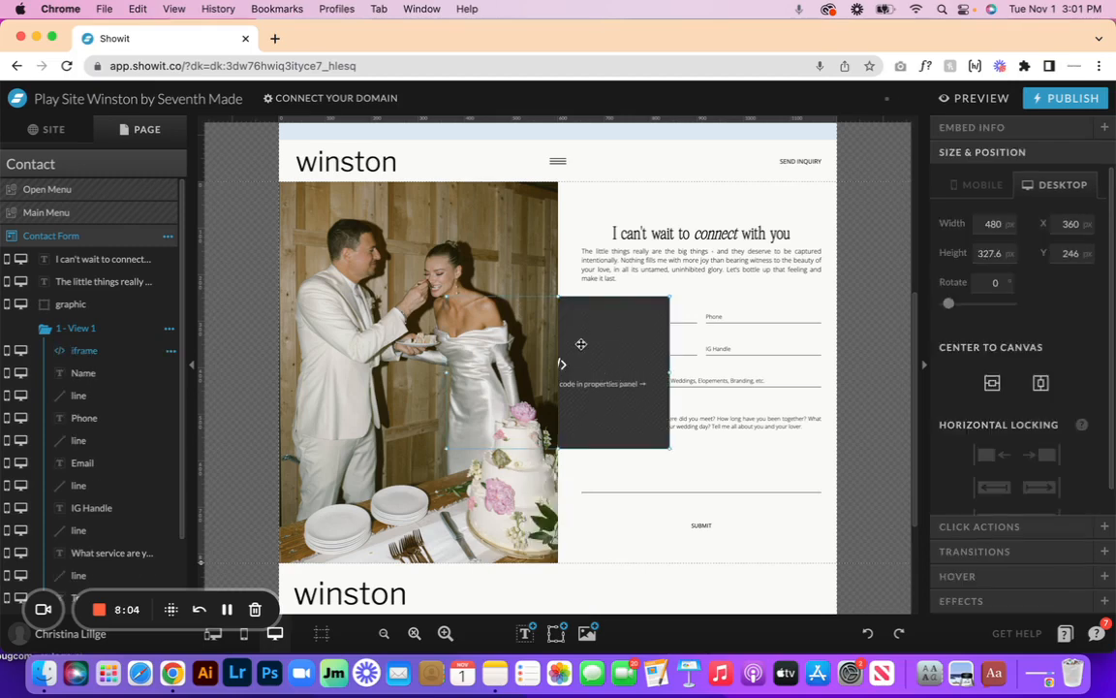
drag(591, 341, 715, 348)
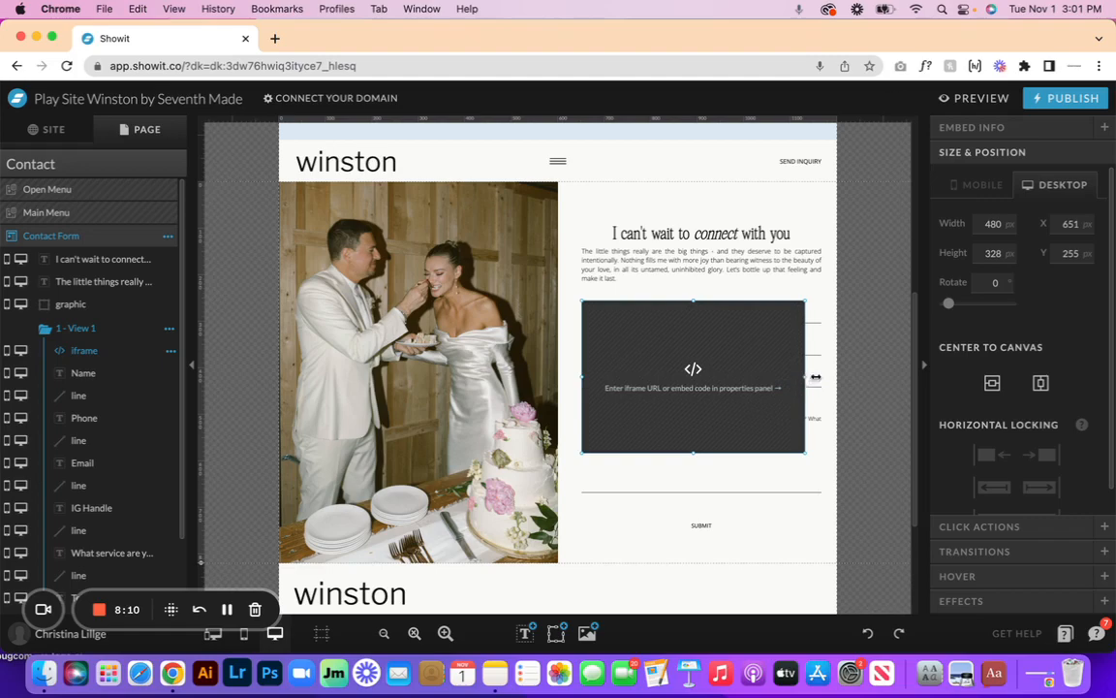
mouse_move(816, 377)
mouse_down()
mouse_move(831, 377)
mouse_move(821, 376)
mouse_up()
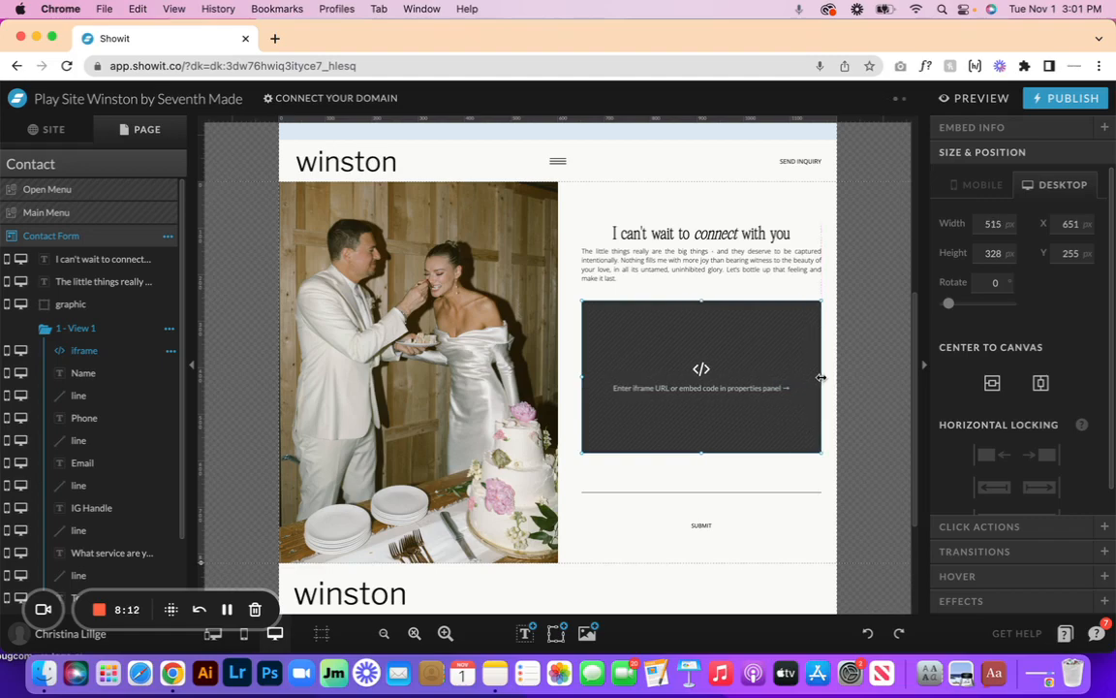
double_click(649, 348)
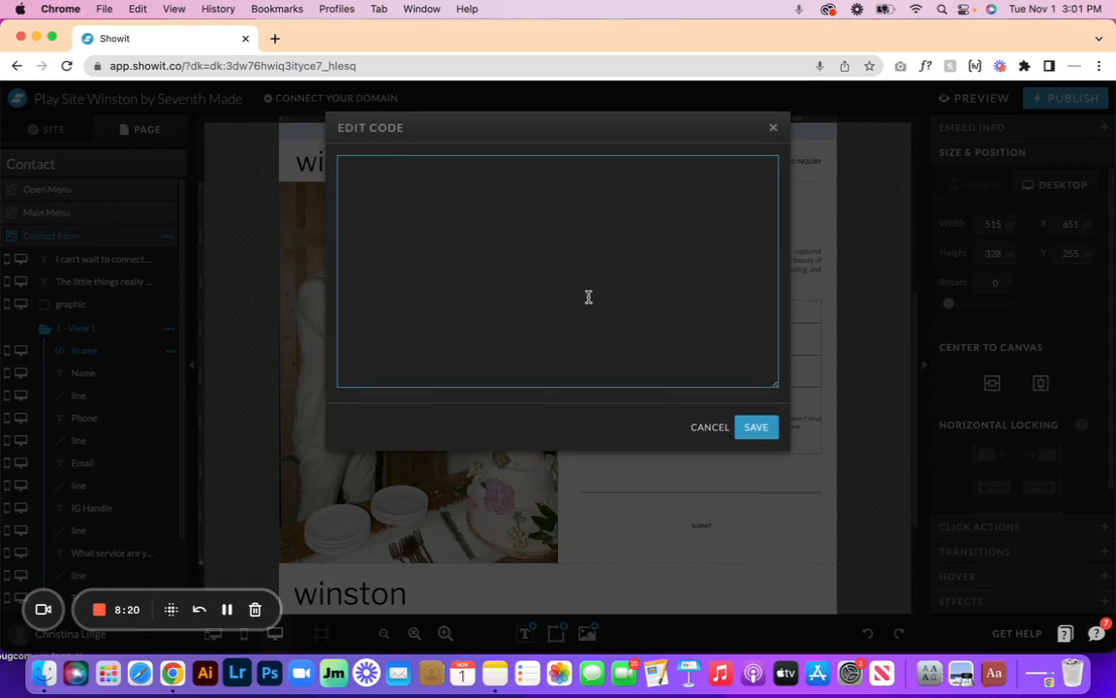
click(755, 428)
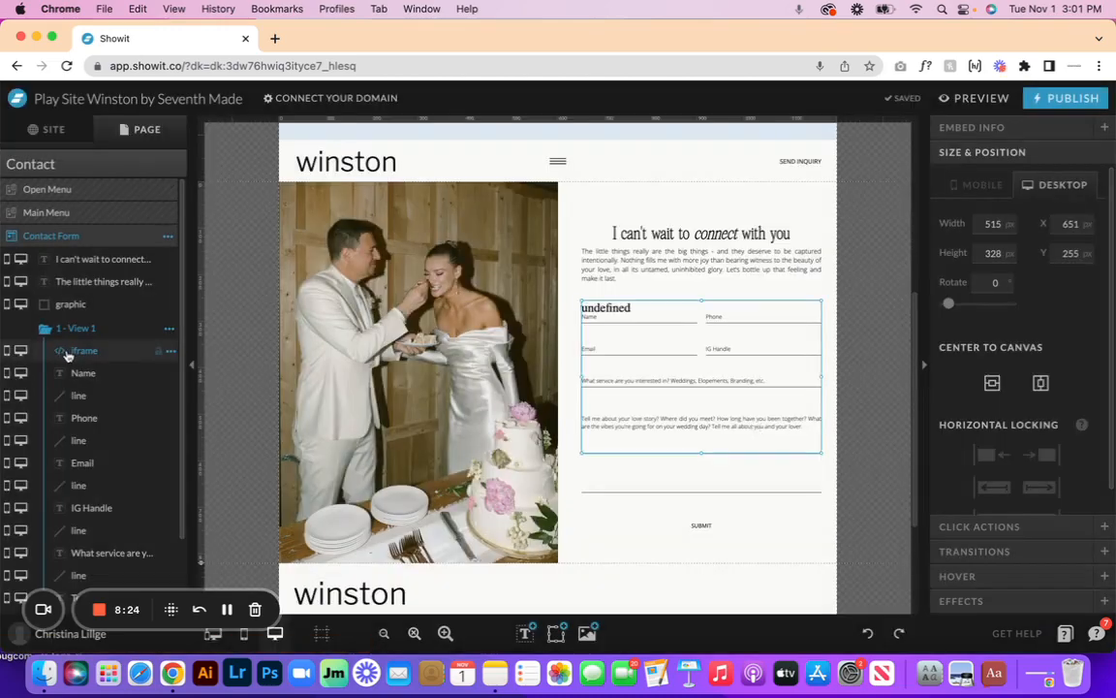
- Move the iframe layer above '1 - View 1', check View 2's options, then reselect View 1
drag(84, 351, 90, 317)
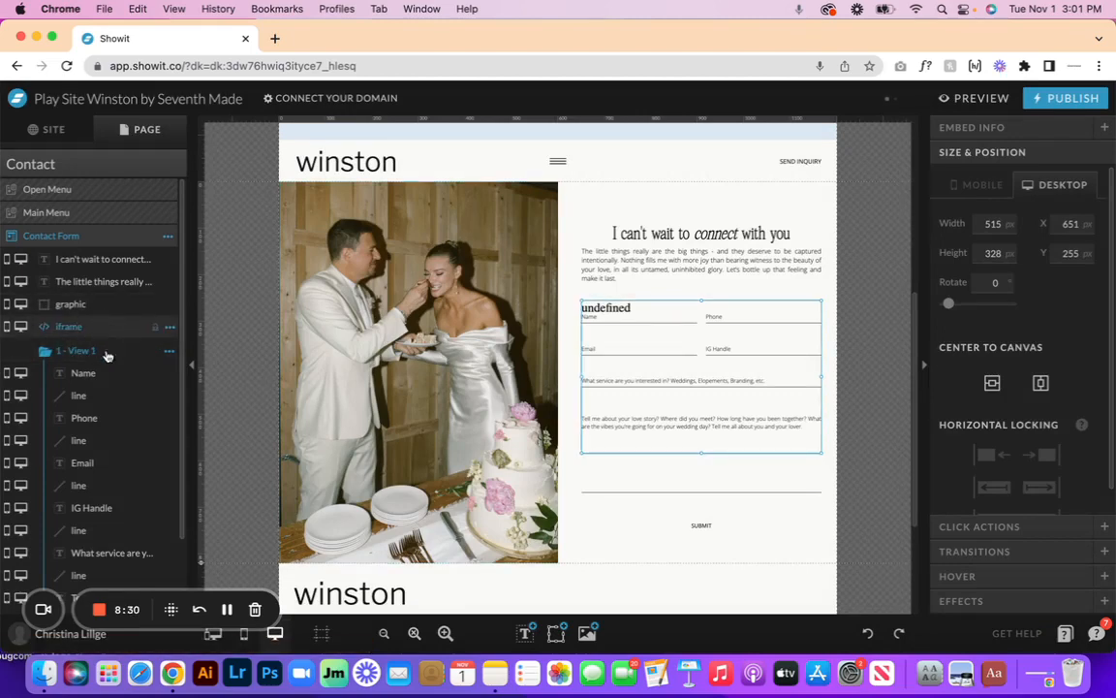
click(168, 352)
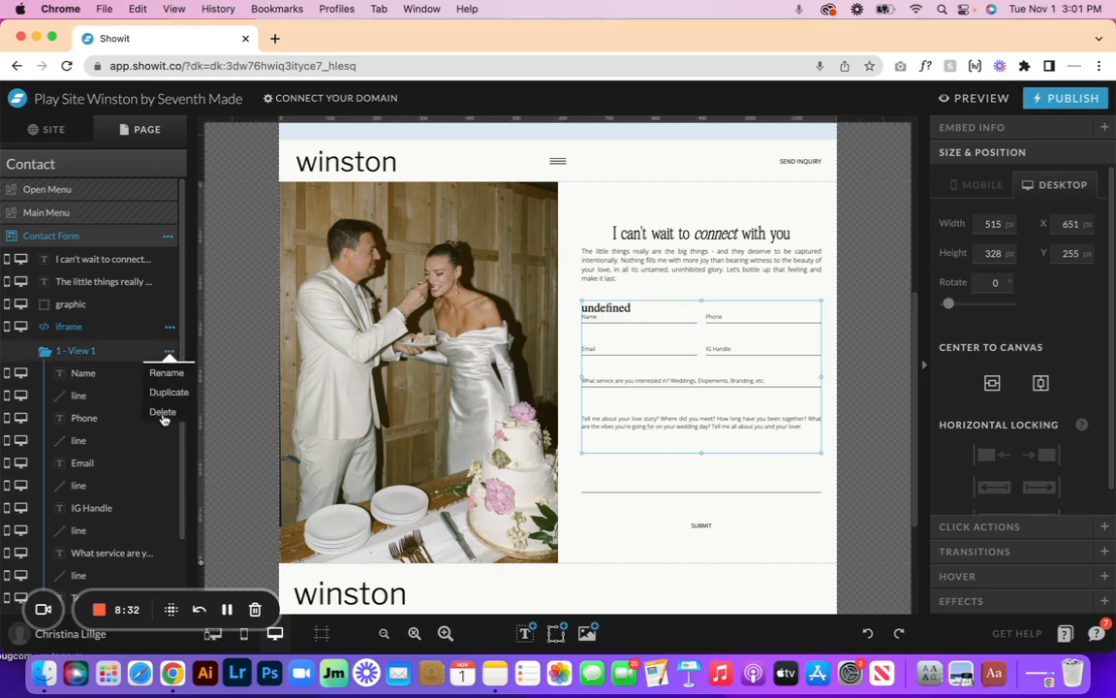
scroll(127, 466, down, 3)
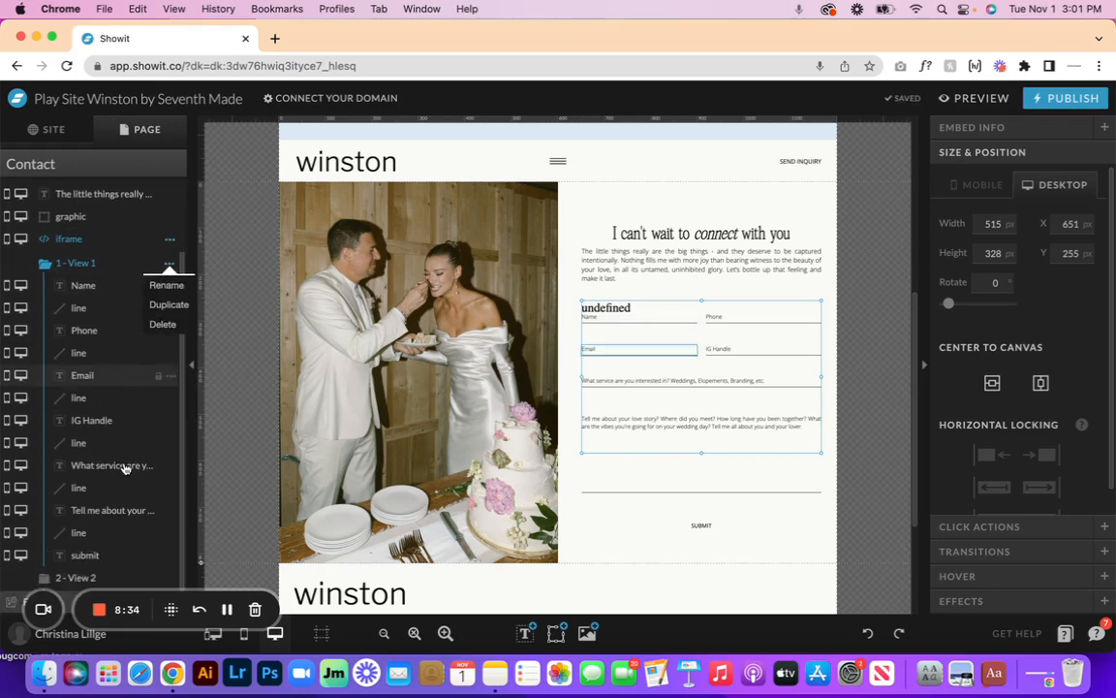
click(115, 575)
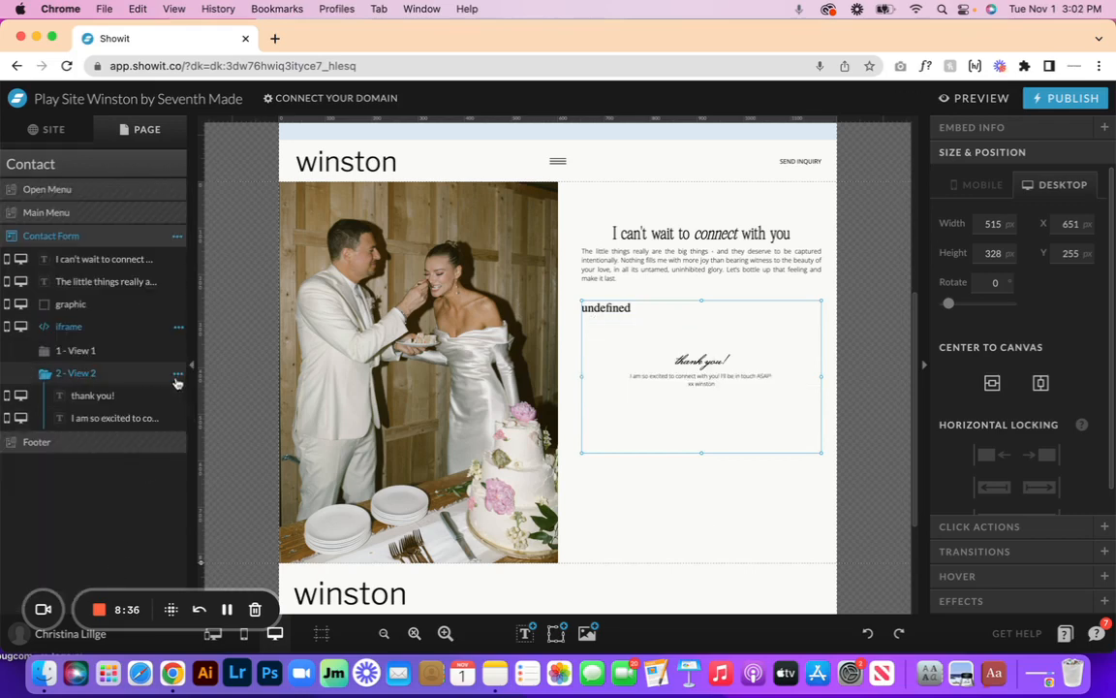
click(177, 373)
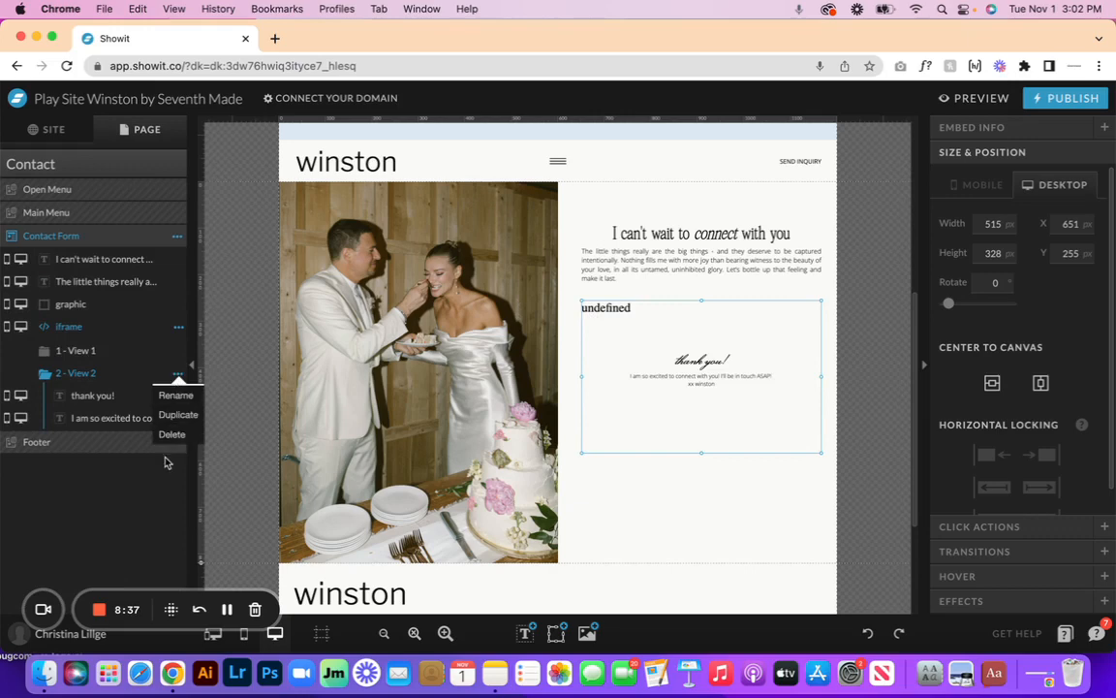
click(109, 329)
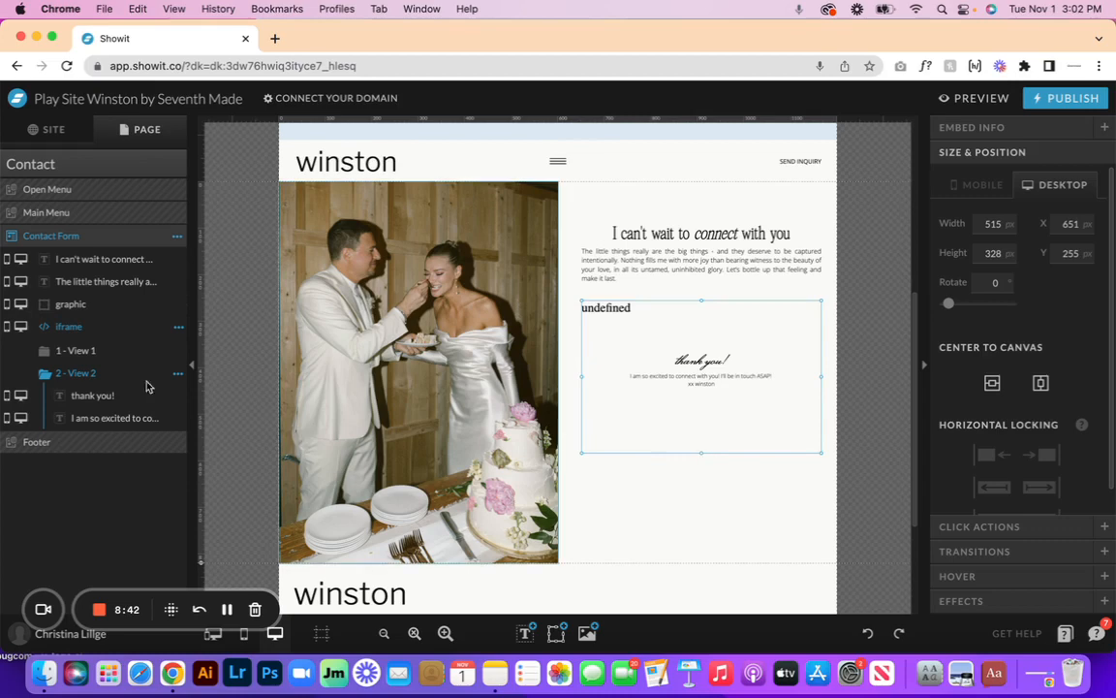
click(78, 350)
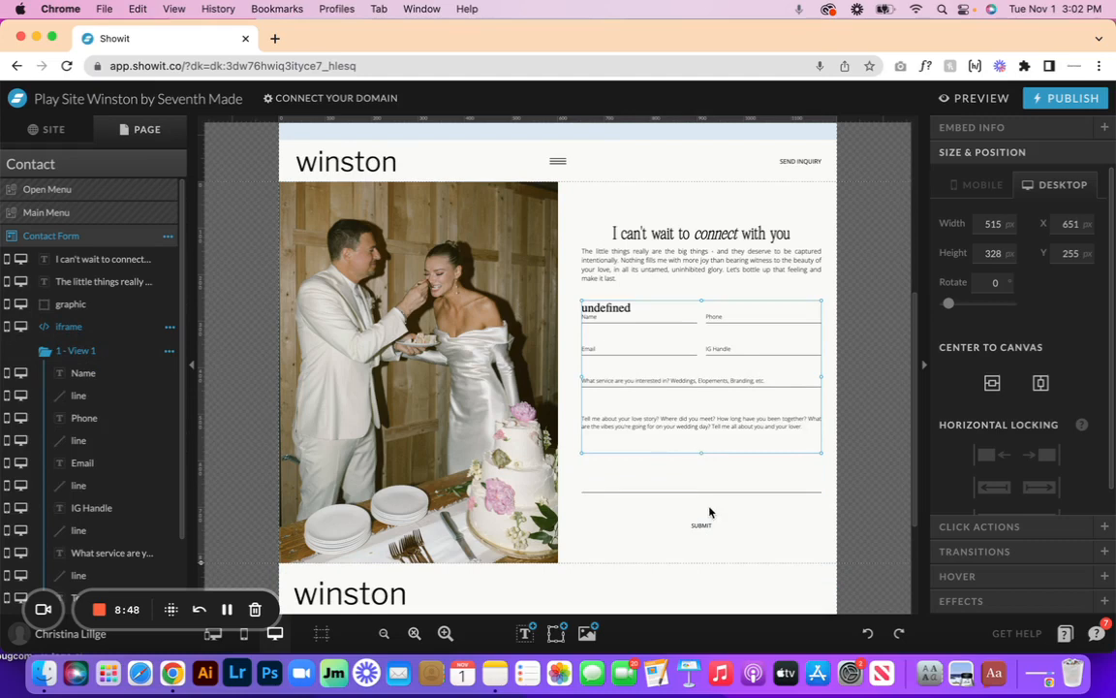
- Stretch the form iframe down to the SUBMIT line, about 505 px tall
click(822, 546)
click(744, 316)
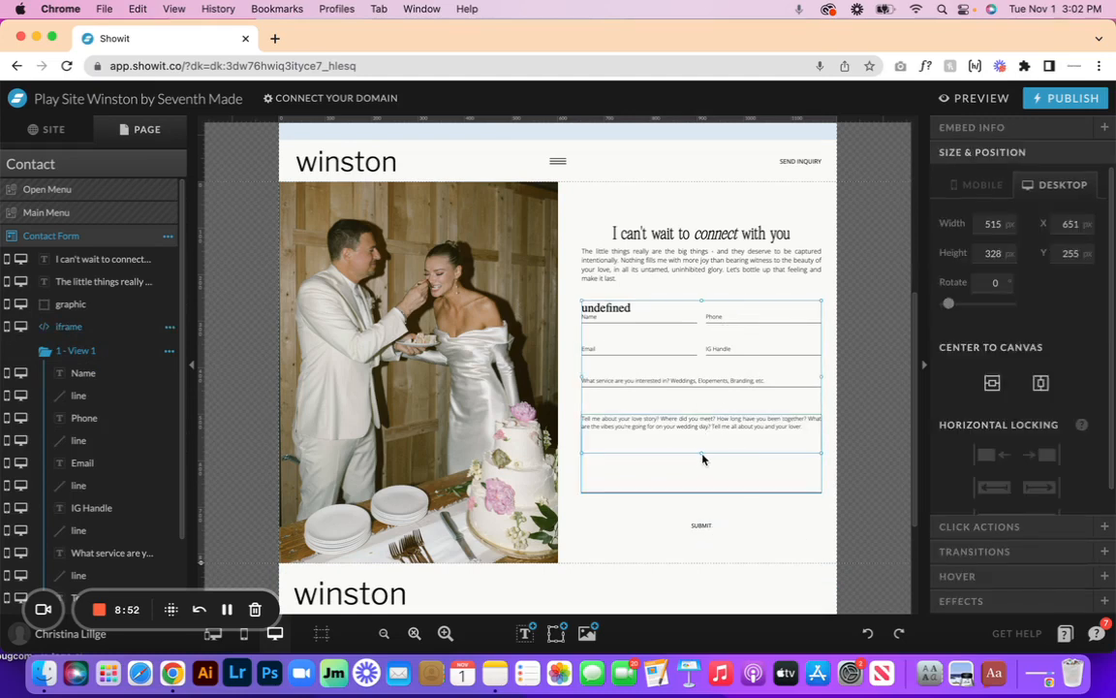
drag(701, 452, 705, 535)
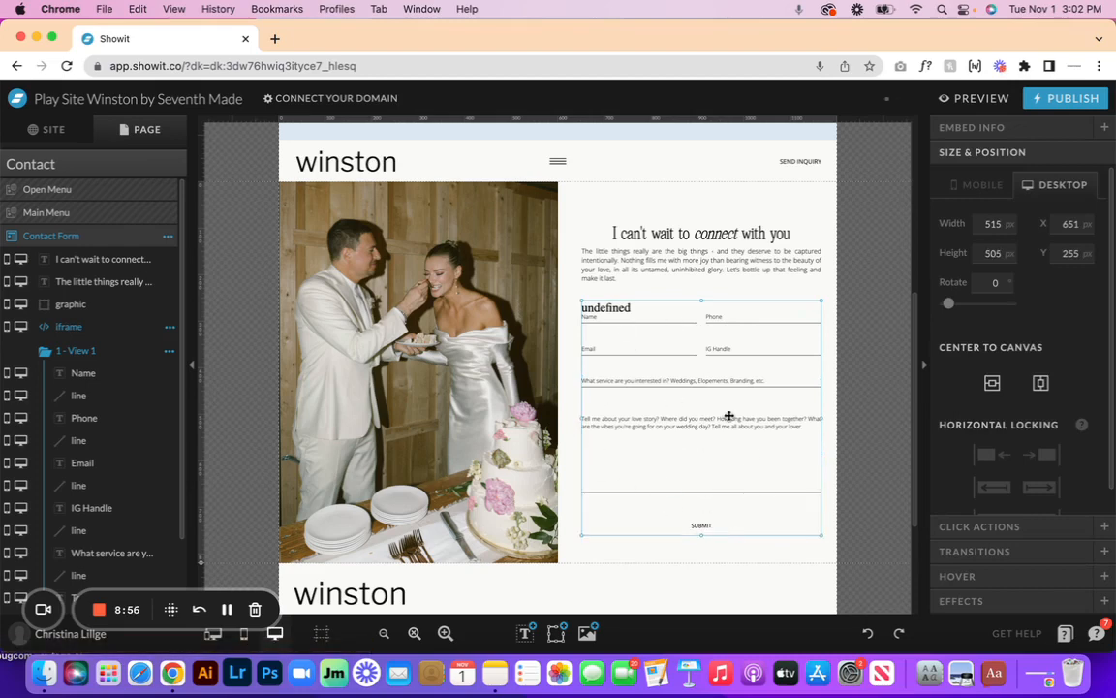
click(571, 553)
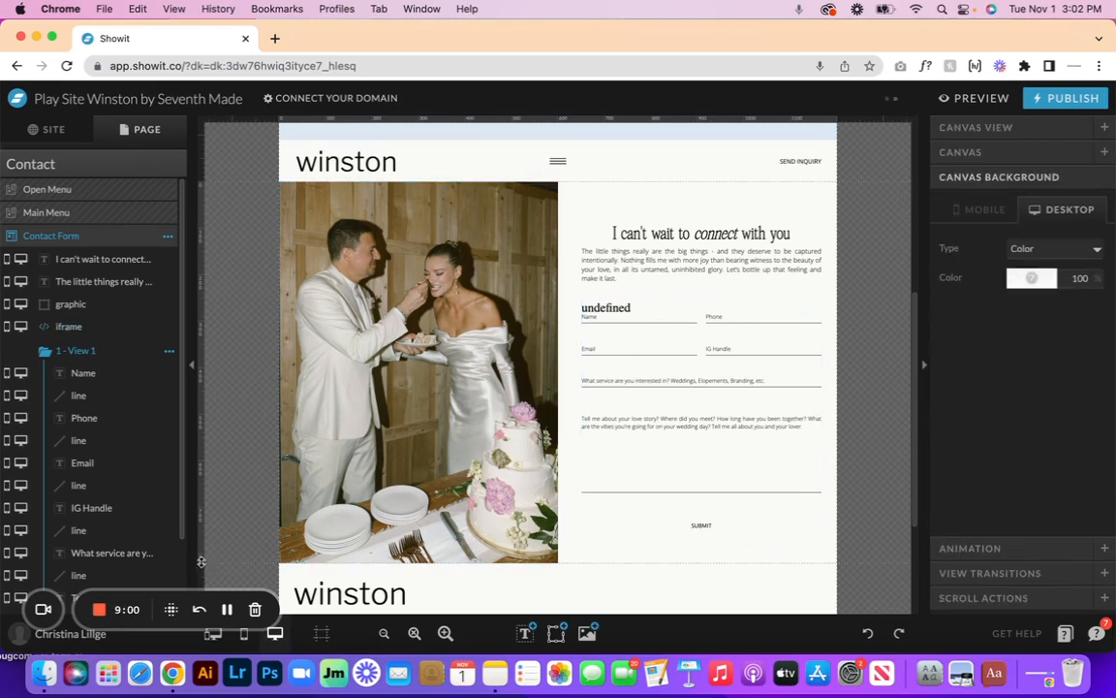
- Try making the contact section and cake photo taller, then undo both changes
scroll(366, 403, down, 5)
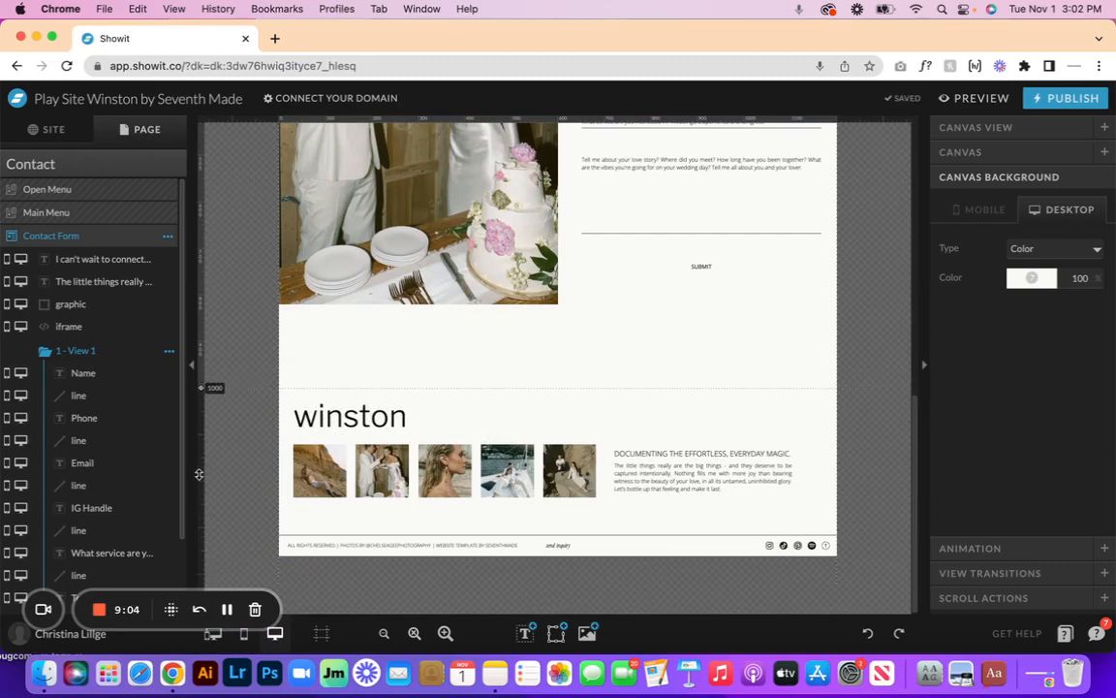
drag(199, 474, 199, 477)
click(429, 256)
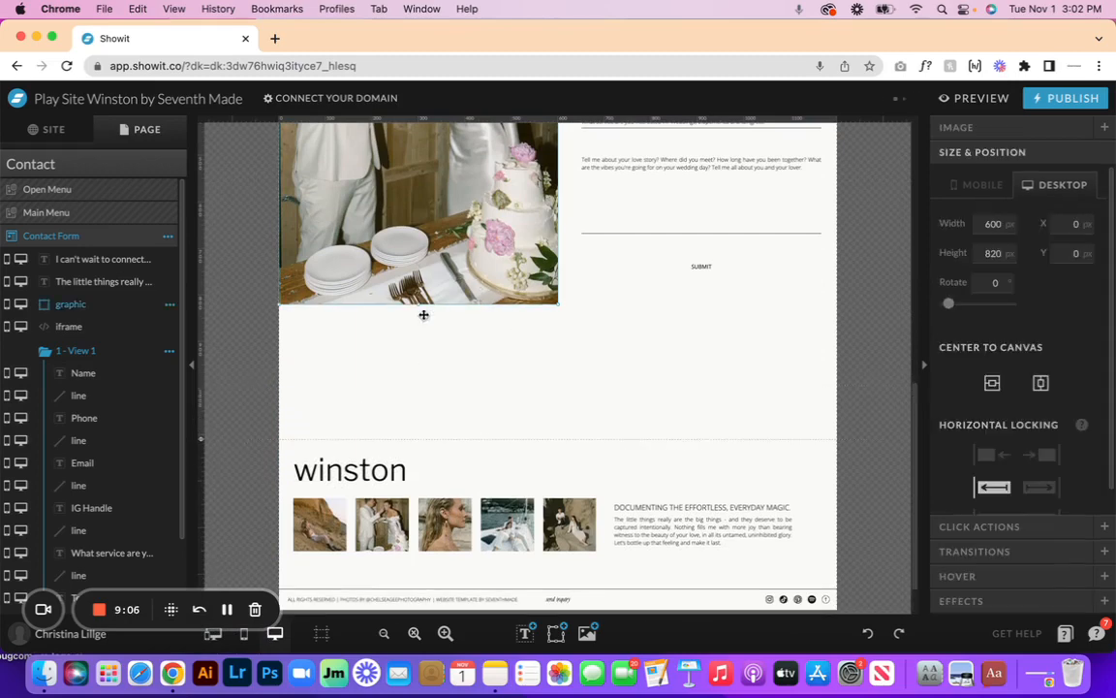
drag(422, 381, 422, 402)
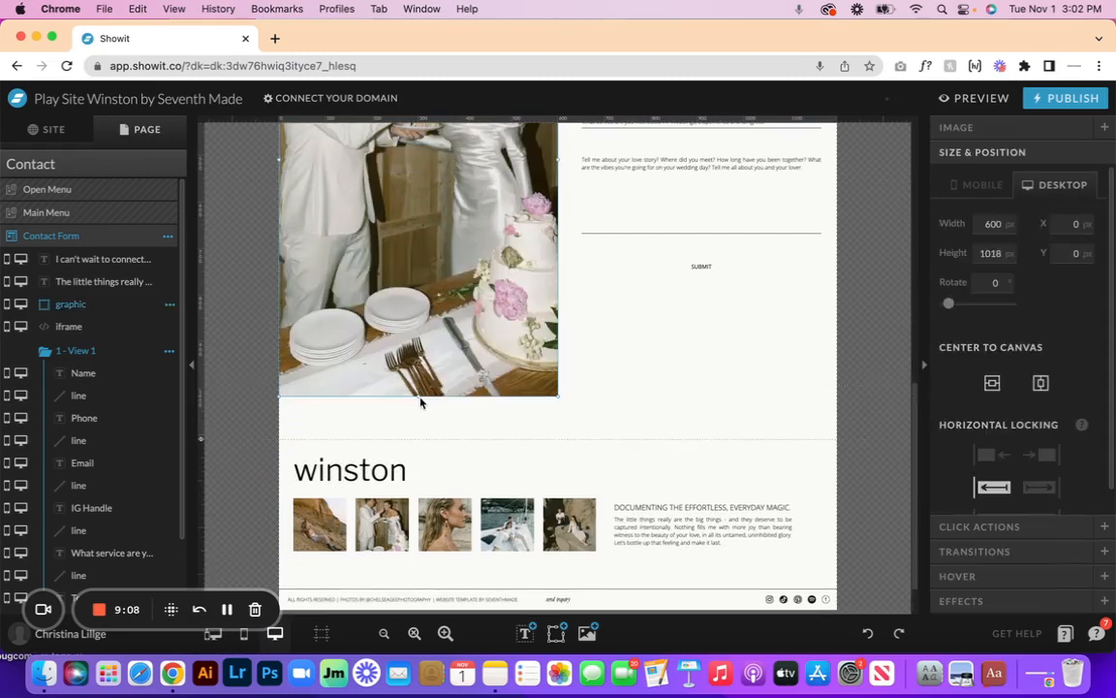
click(868, 634)
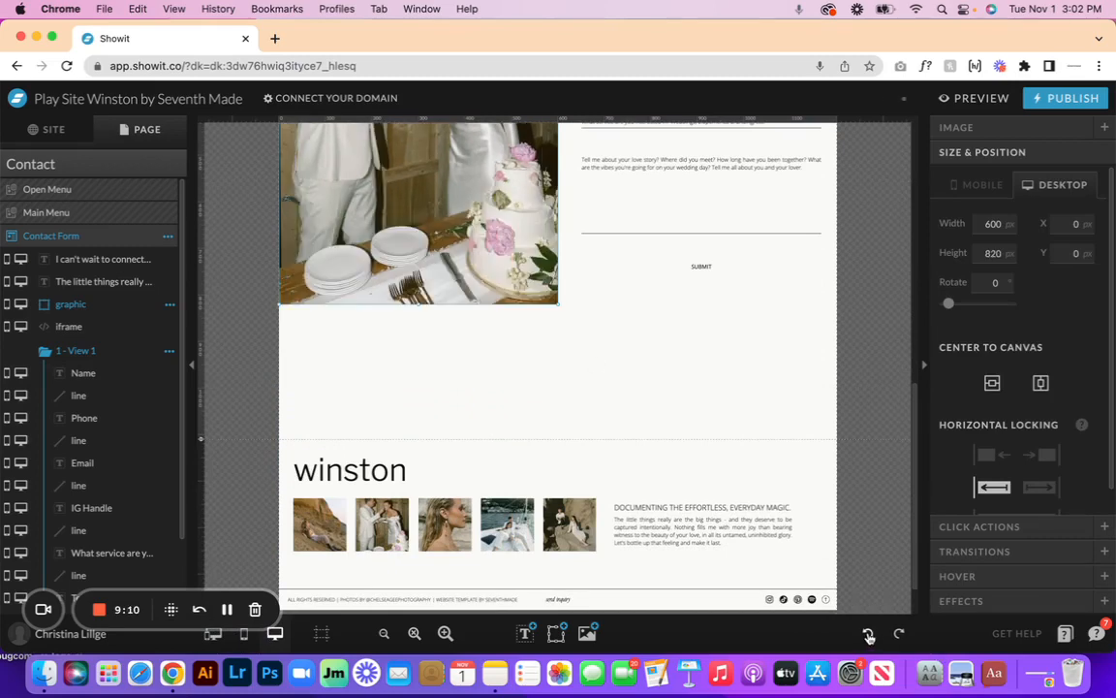
click(868, 634)
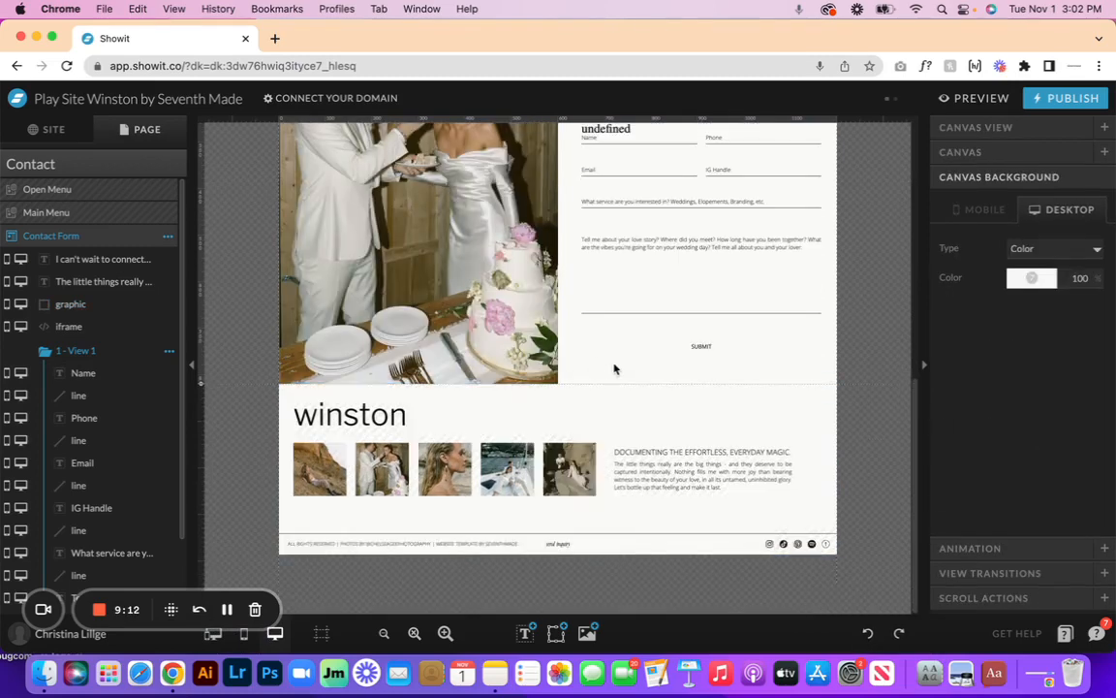
- Show the split mobile/desktop view and select the form iframe on the mobile layout
scroll(614, 369, up, 3)
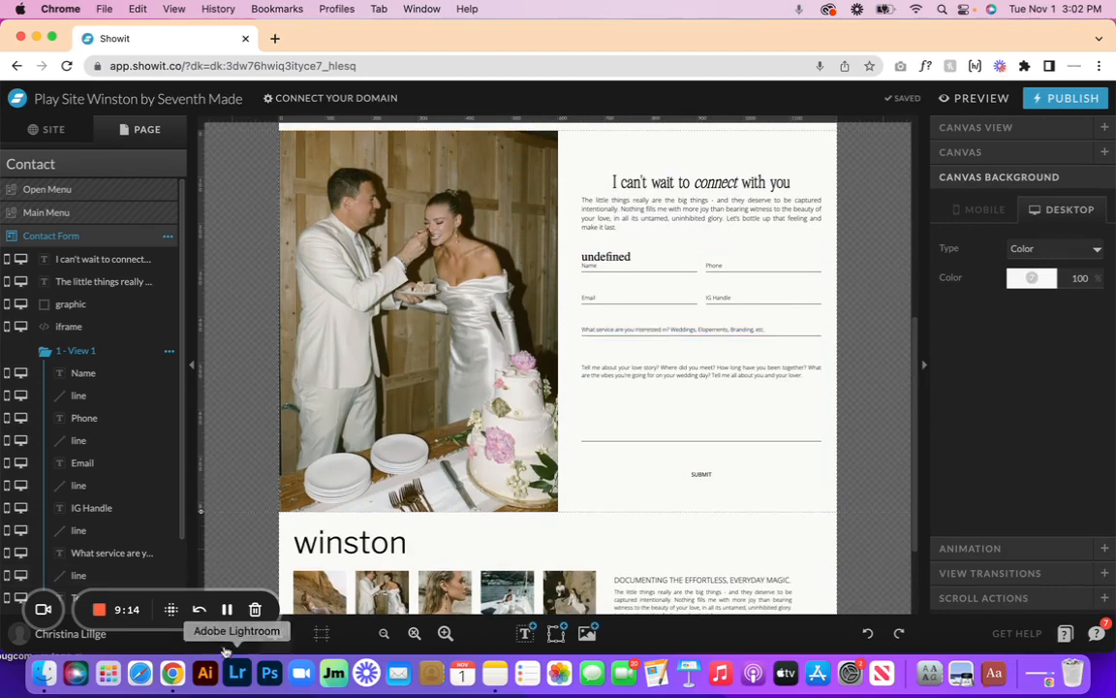
click(213, 634)
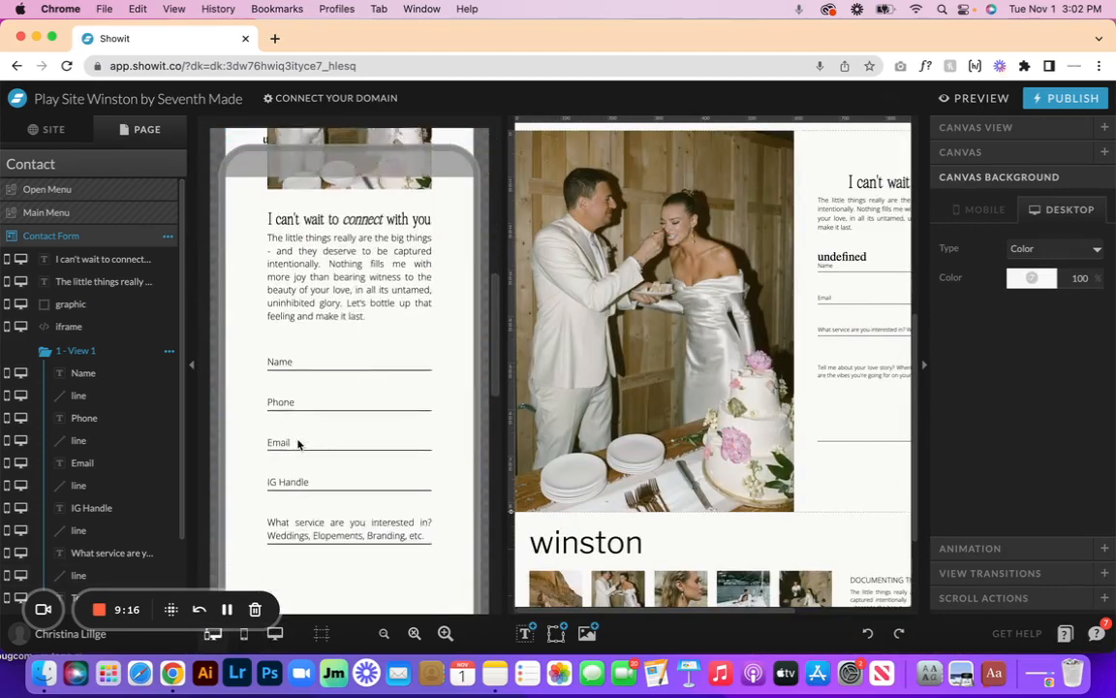
scroll(297, 443, down, 2)
scroll(297, 442, up, 5)
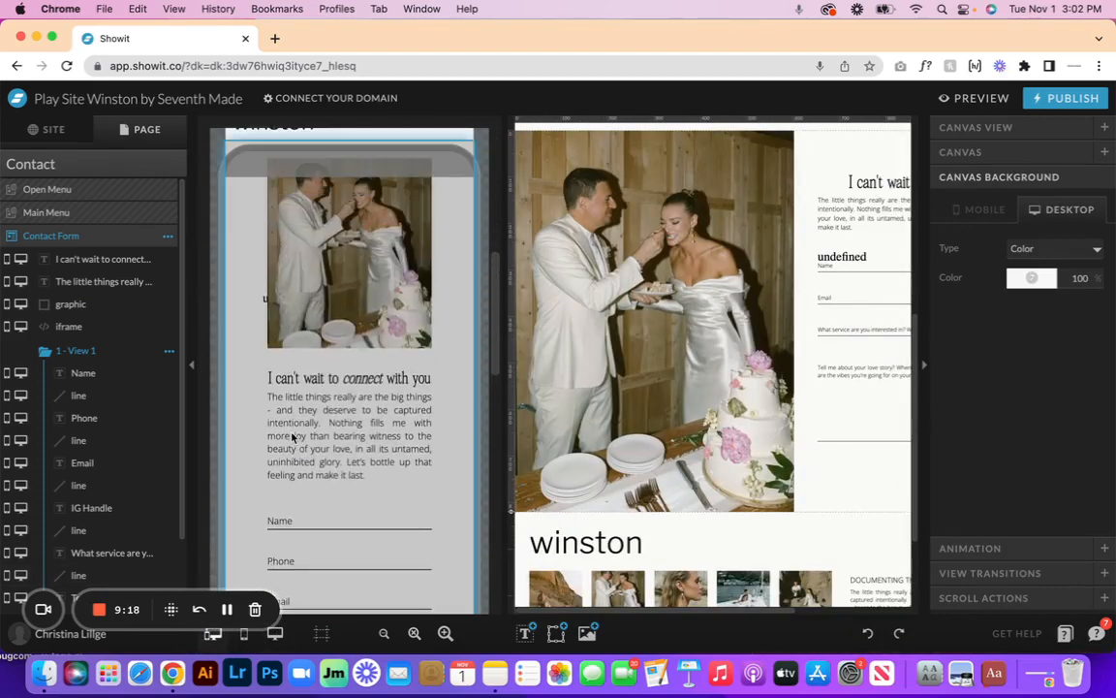
scroll(293, 438, up, 1)
click(267, 351)
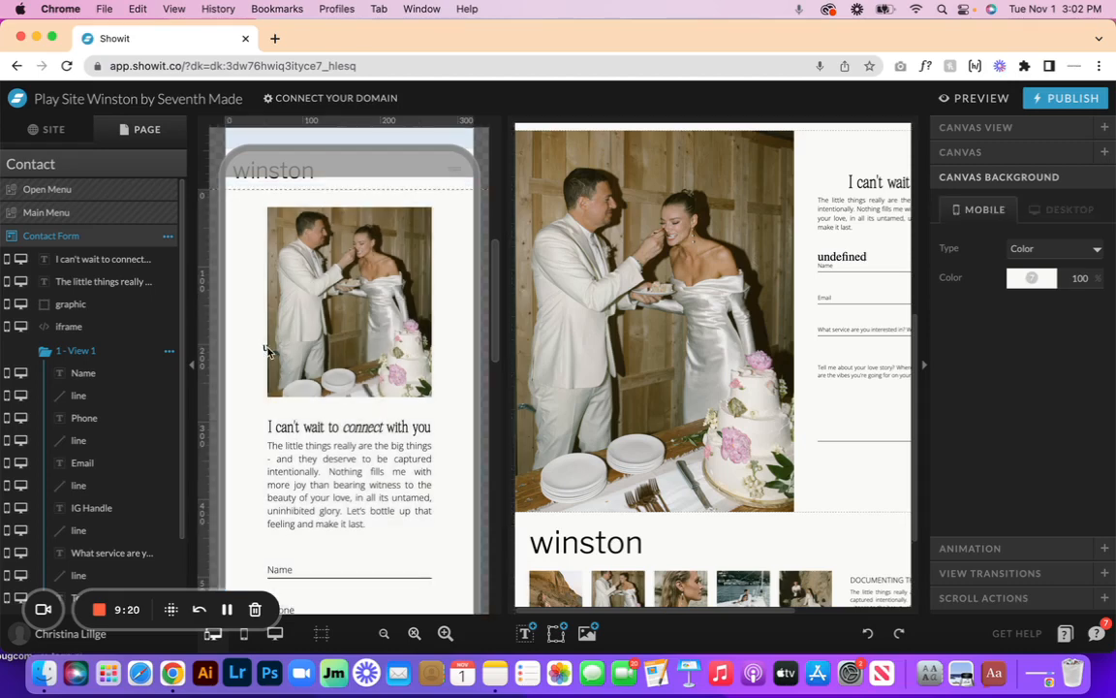
click(263, 348)
- Move the iframe's top to the Name field and stretch it to 224 × 974 px below SUBMIT
scroll(264, 348, down, 2)
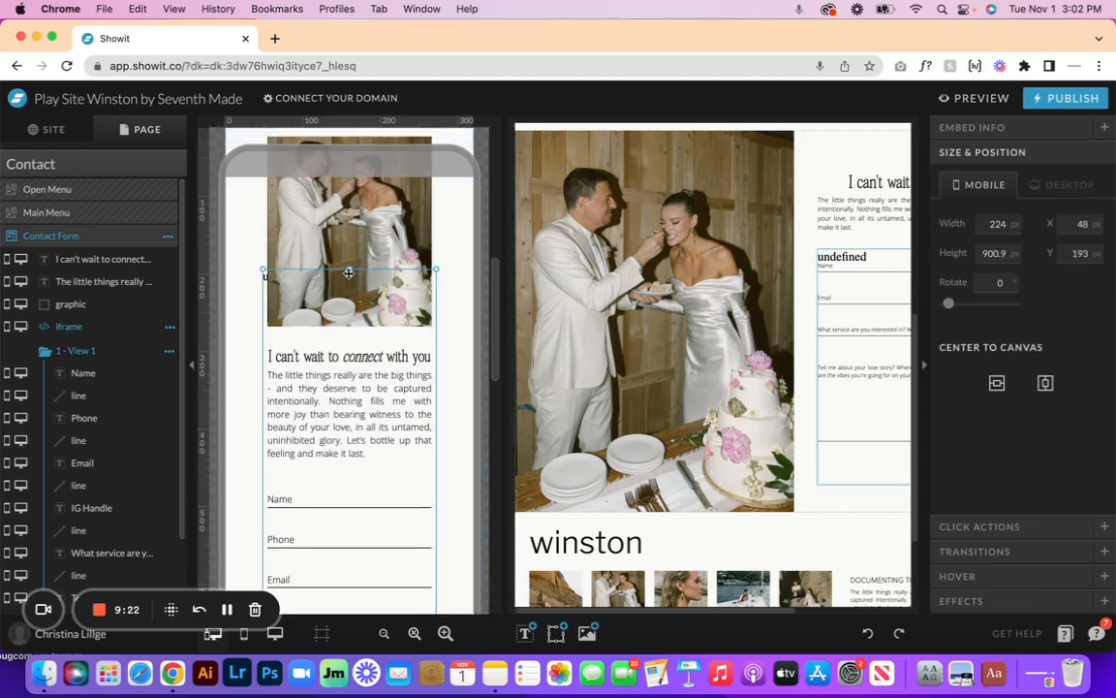
drag(350, 271, 344, 493)
scroll(344, 493, down, 15)
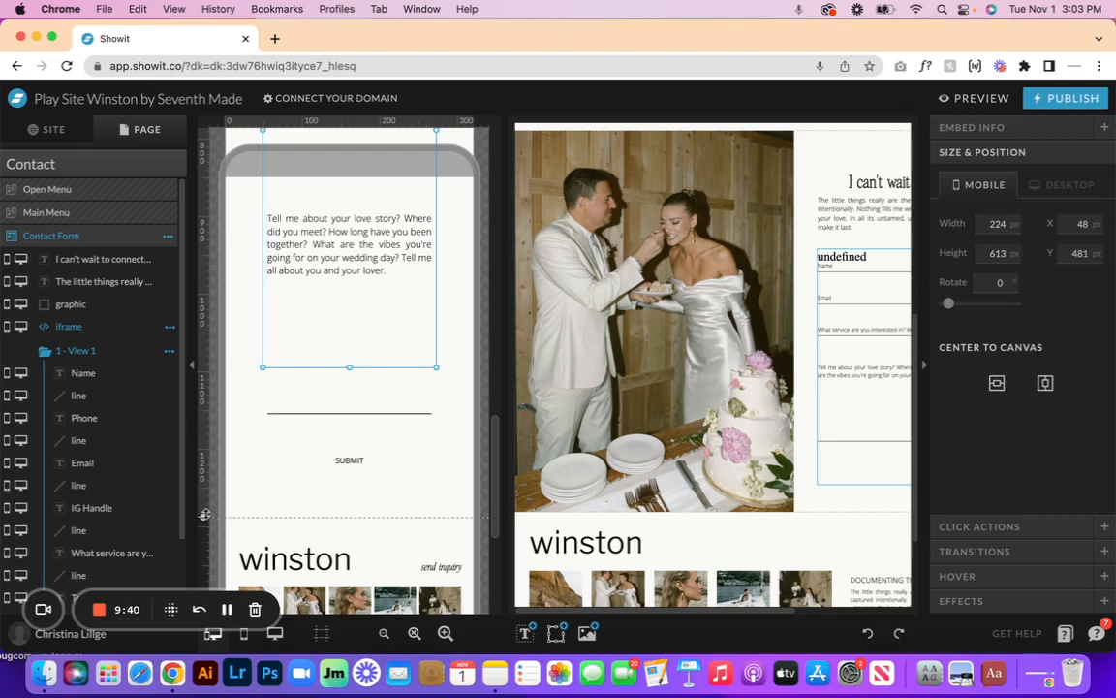
scroll(262, 475, down, 5)
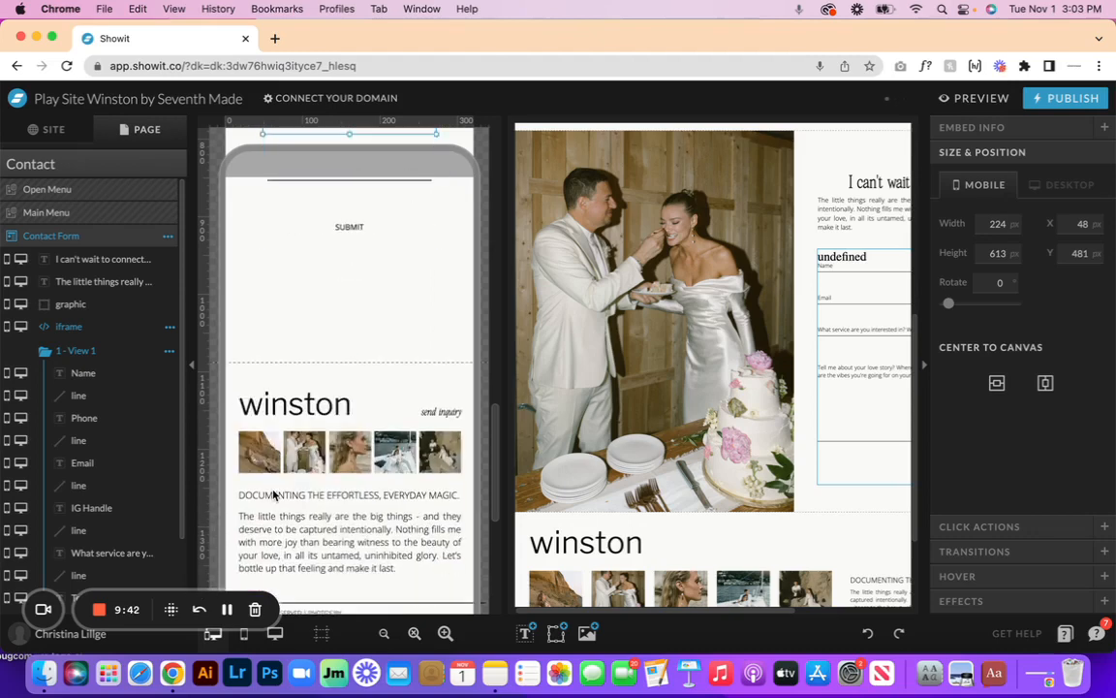
drag(203, 362, 198, 455)
scroll(363, 281, up, 3)
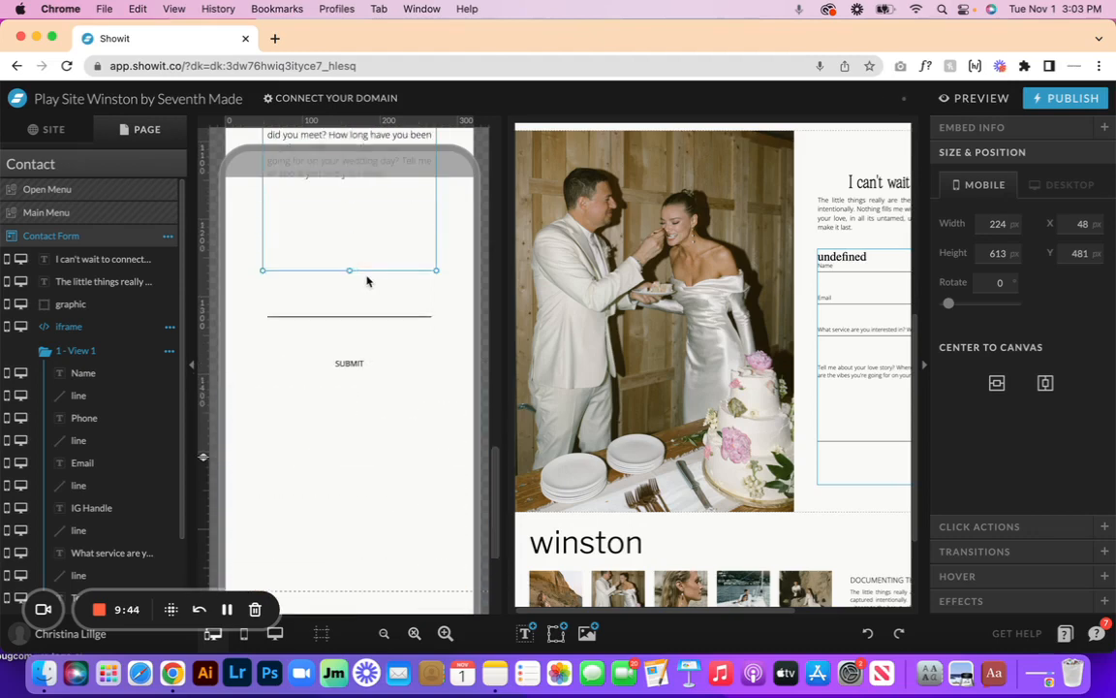
drag(348, 272, 350, 549)
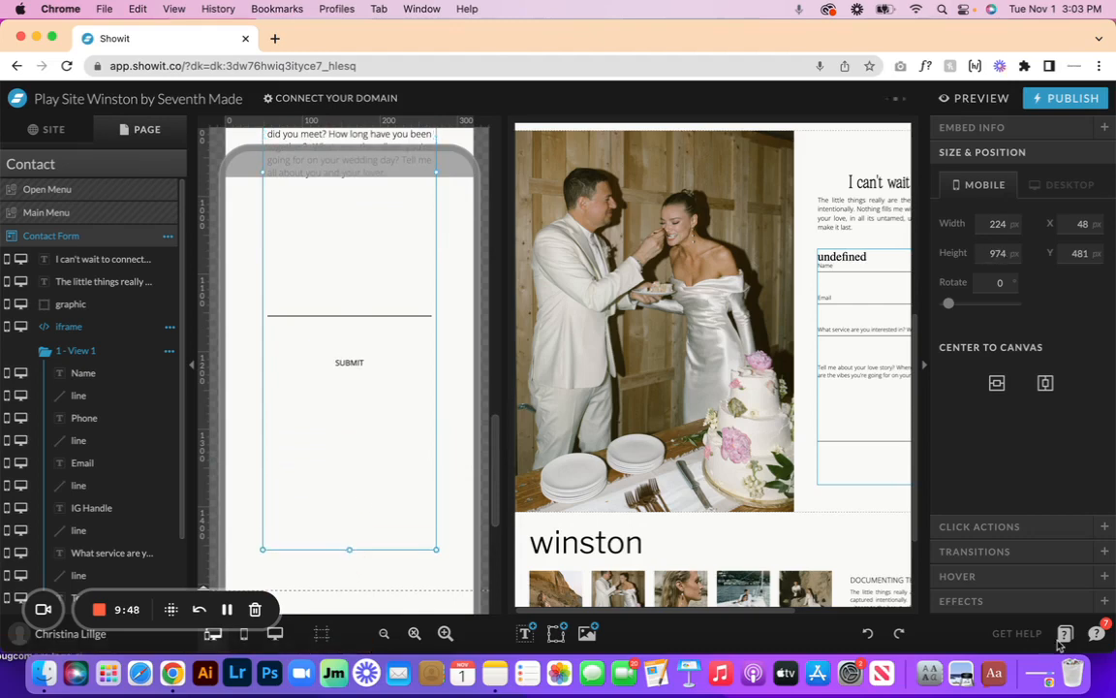
- Undo ten times, reverting the mobile and desktop iframe edits until the embed is removed
click(868, 633)
click(870, 635)
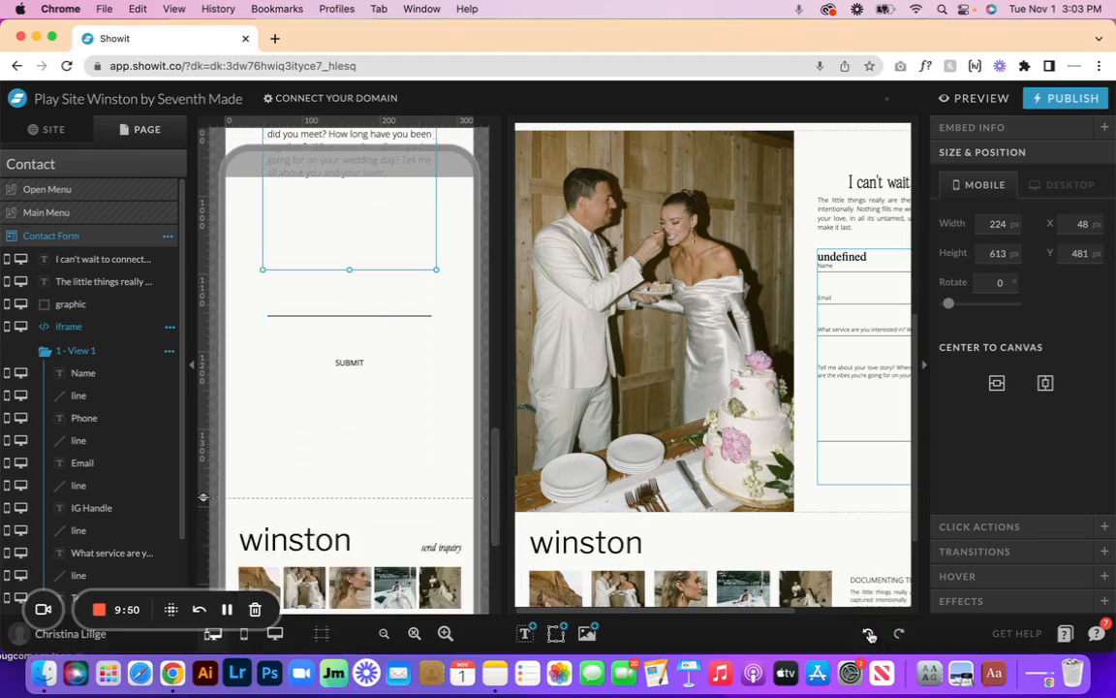
click(869, 634)
click(869, 634)
click(869, 635)
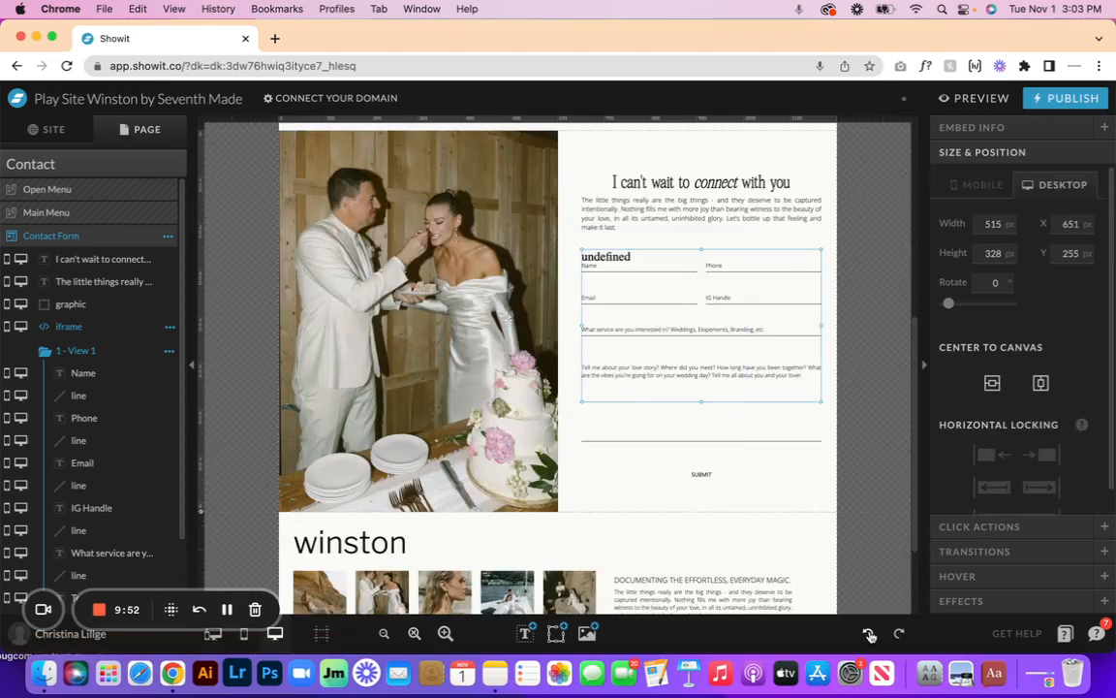
click(871, 636)
click(870, 636)
click(870, 636)
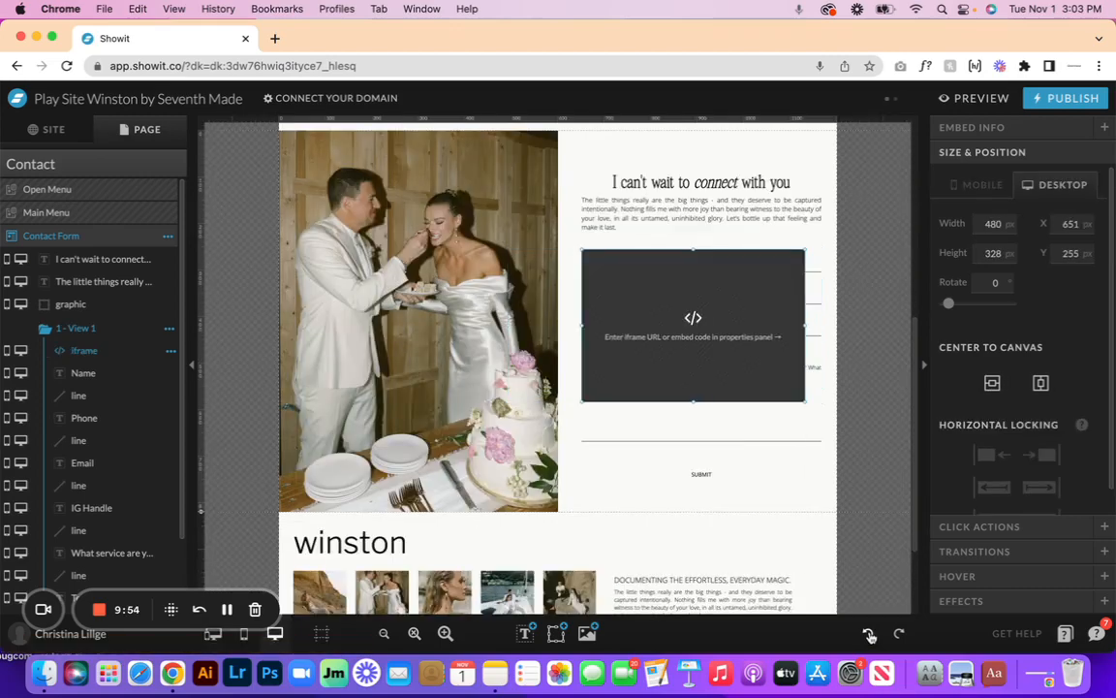
click(870, 636)
click(869, 634)
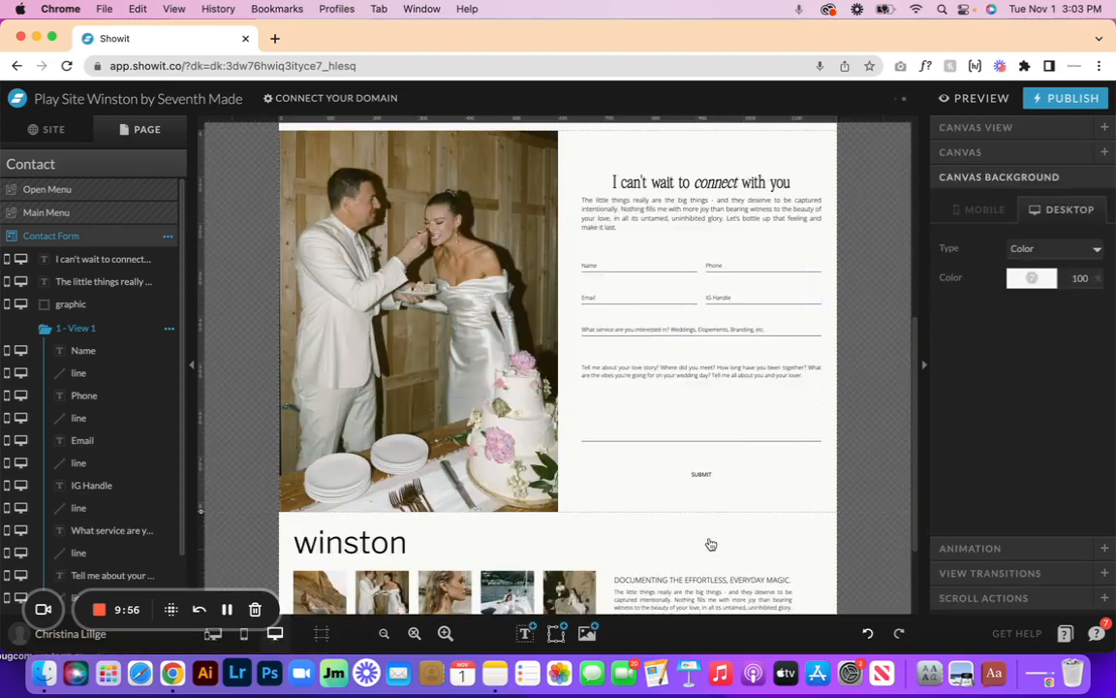